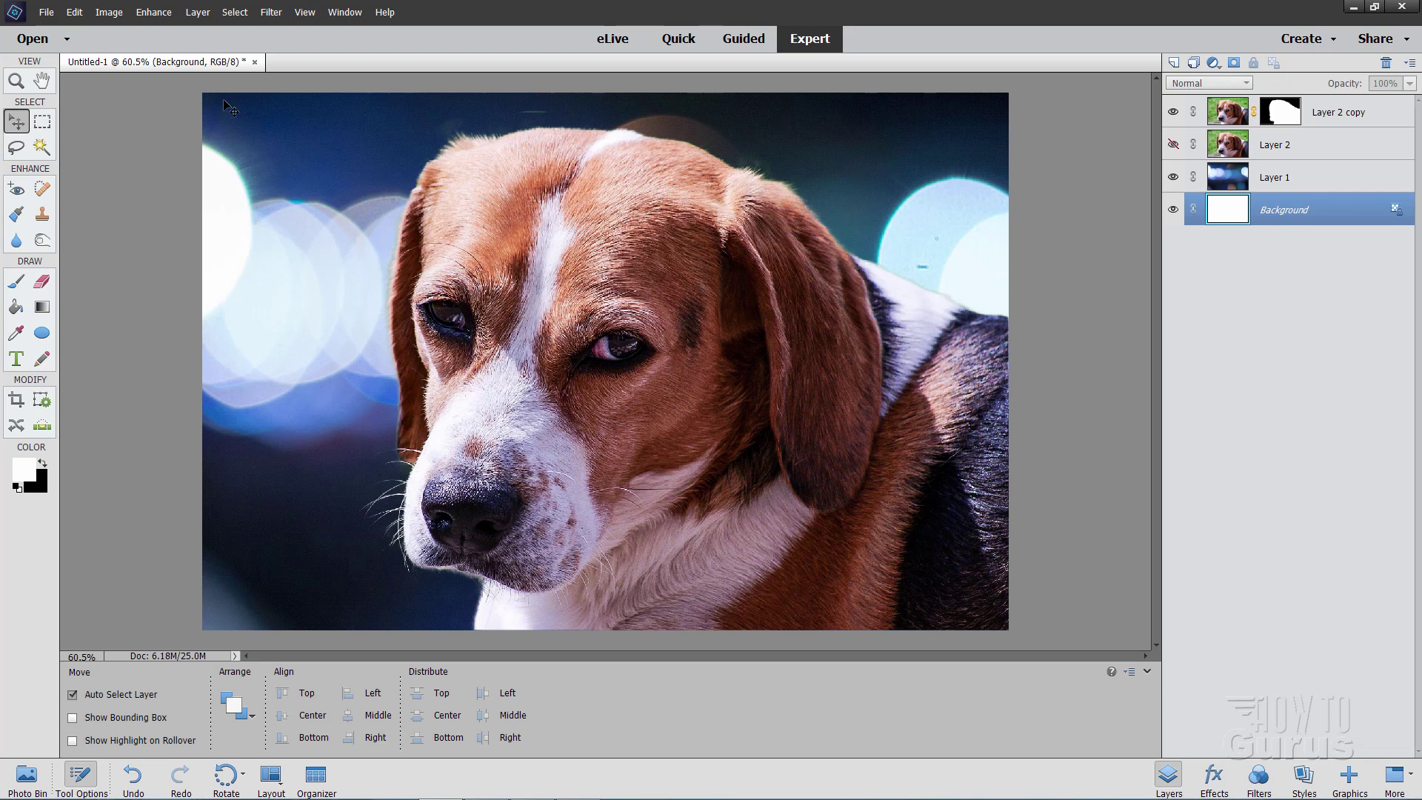
# Close the old composite without saving and create a docked blank 6 × 4 inch, 300 ppi document.
pyautogui.click(254, 62)
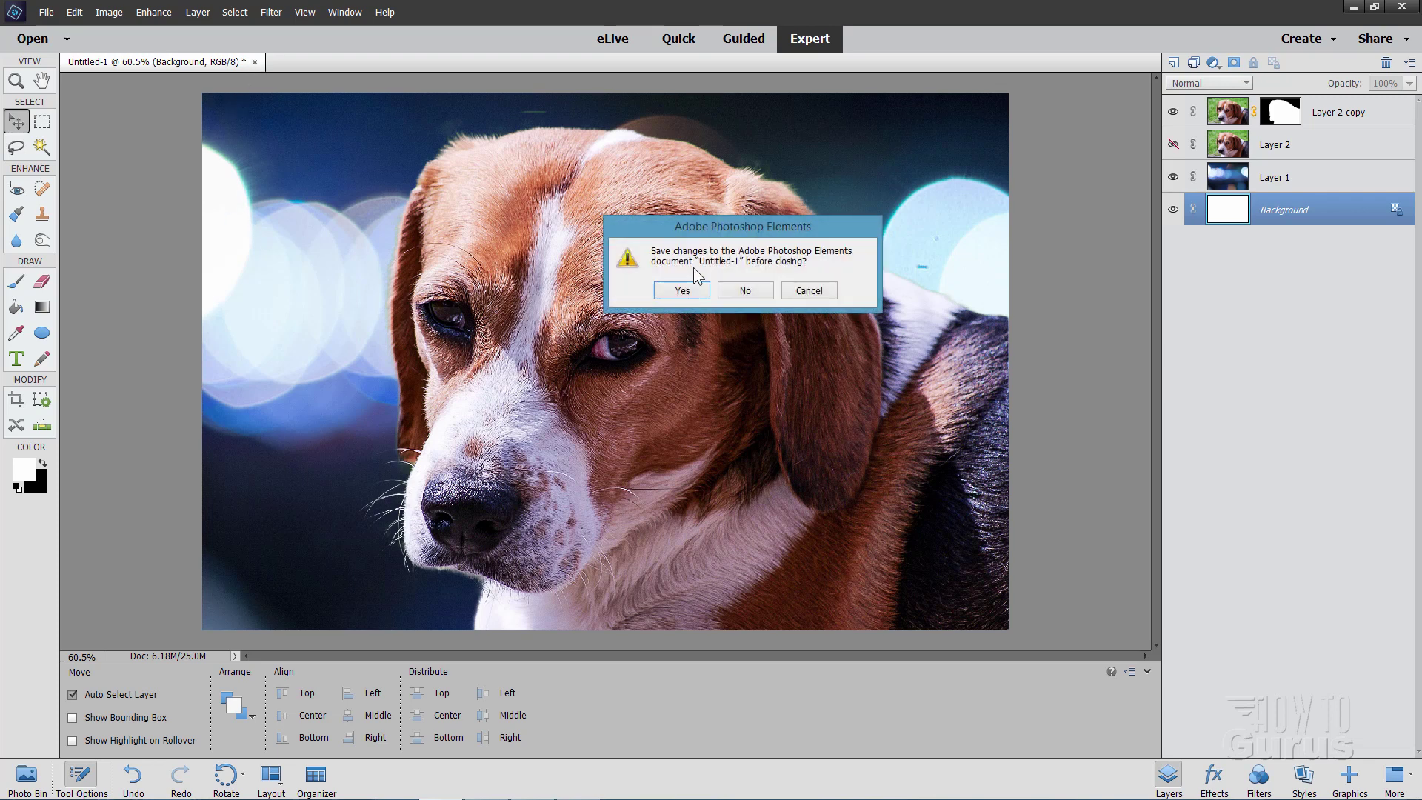
pyautogui.click(745, 290)
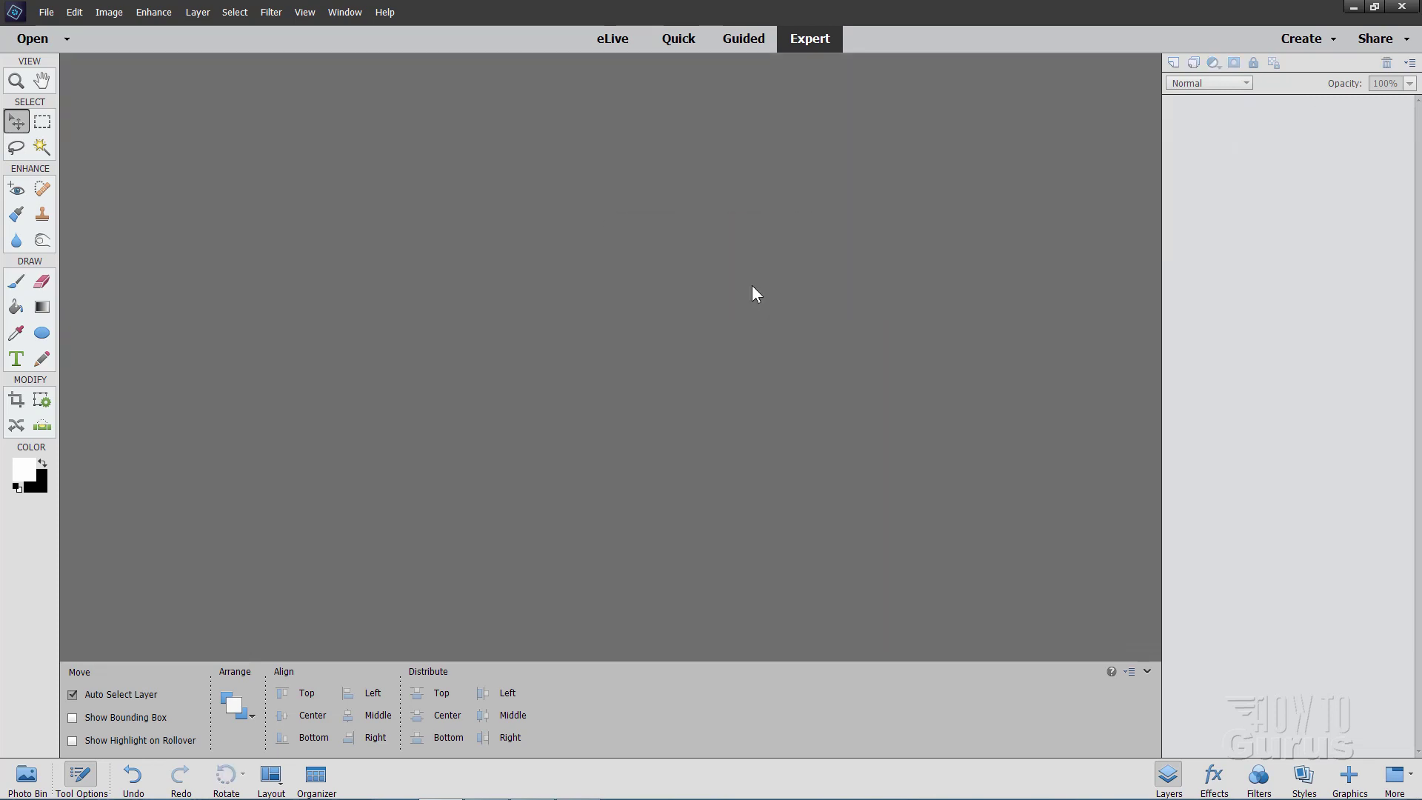
pyautogui.click(46, 12)
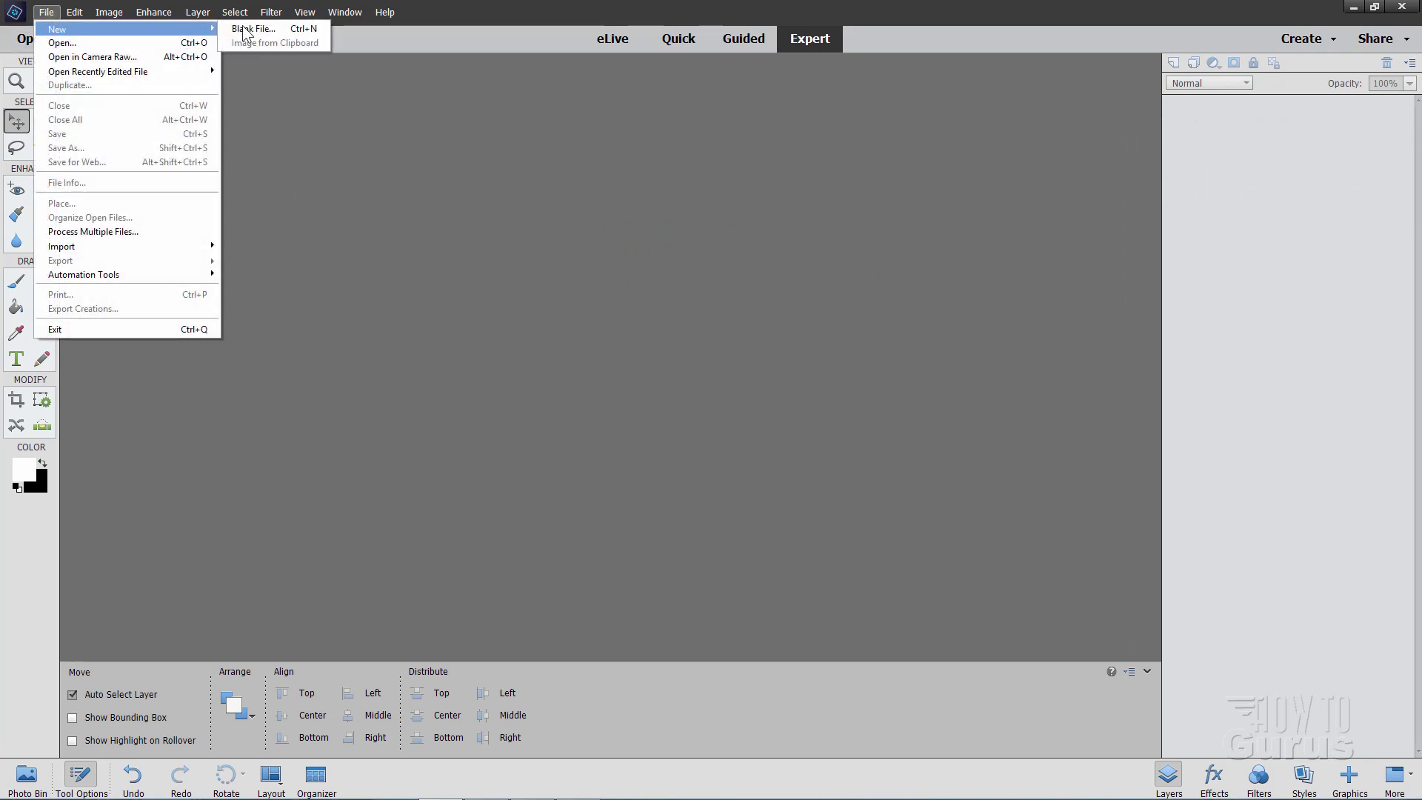
pyautogui.click(243, 24)
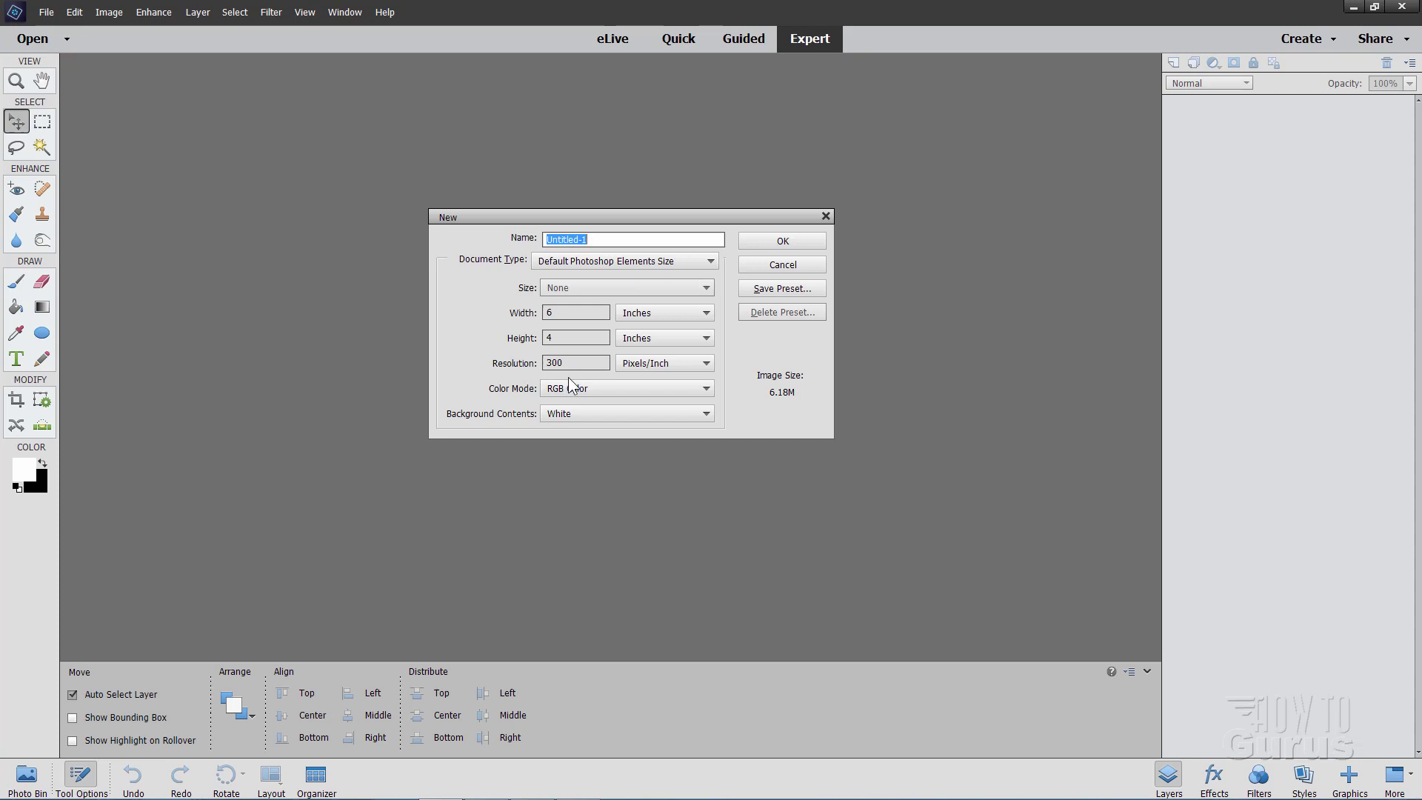
pyautogui.click(770, 242)
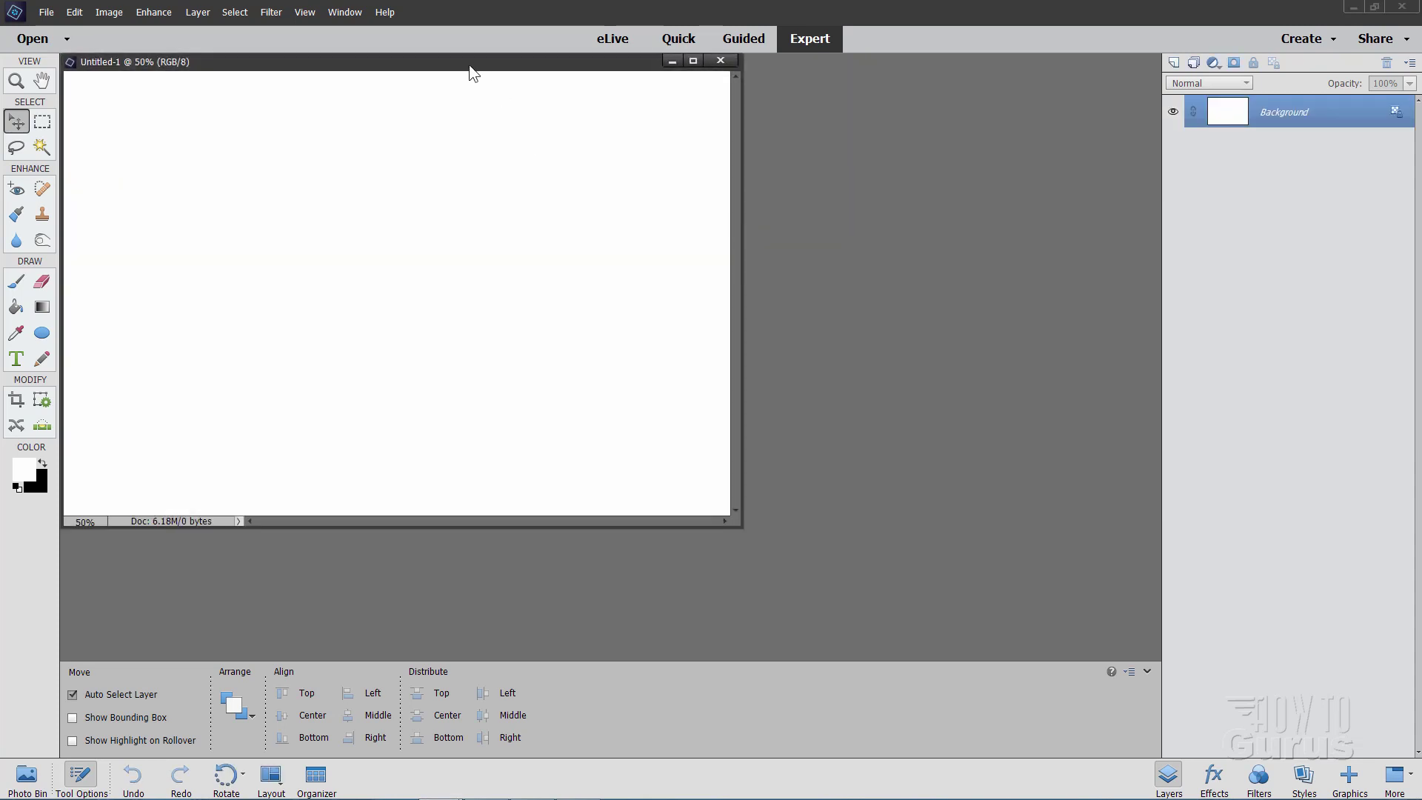
pyautogui.moveTo(472, 68); pyautogui.dragTo(528, 65)
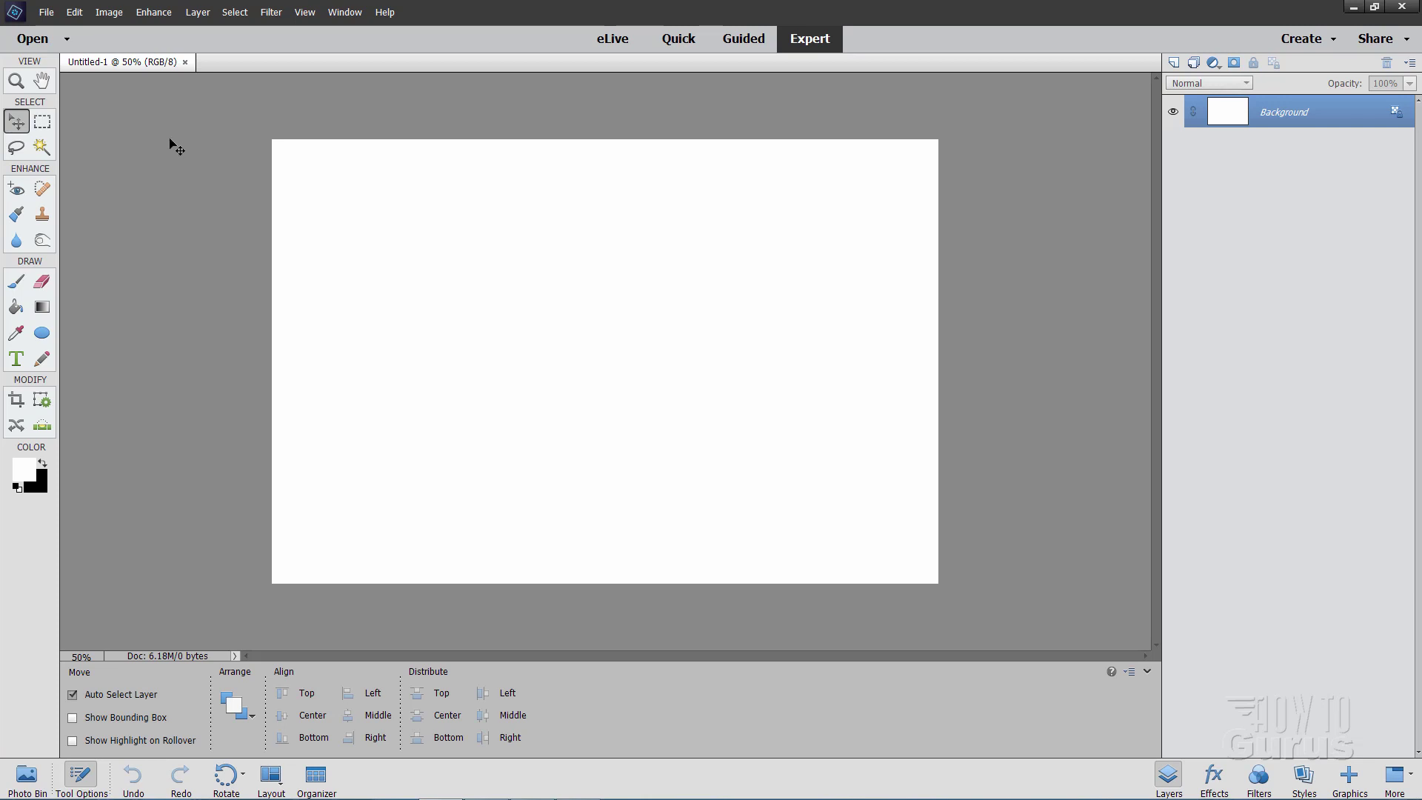
pyautogui.click(74, 11)
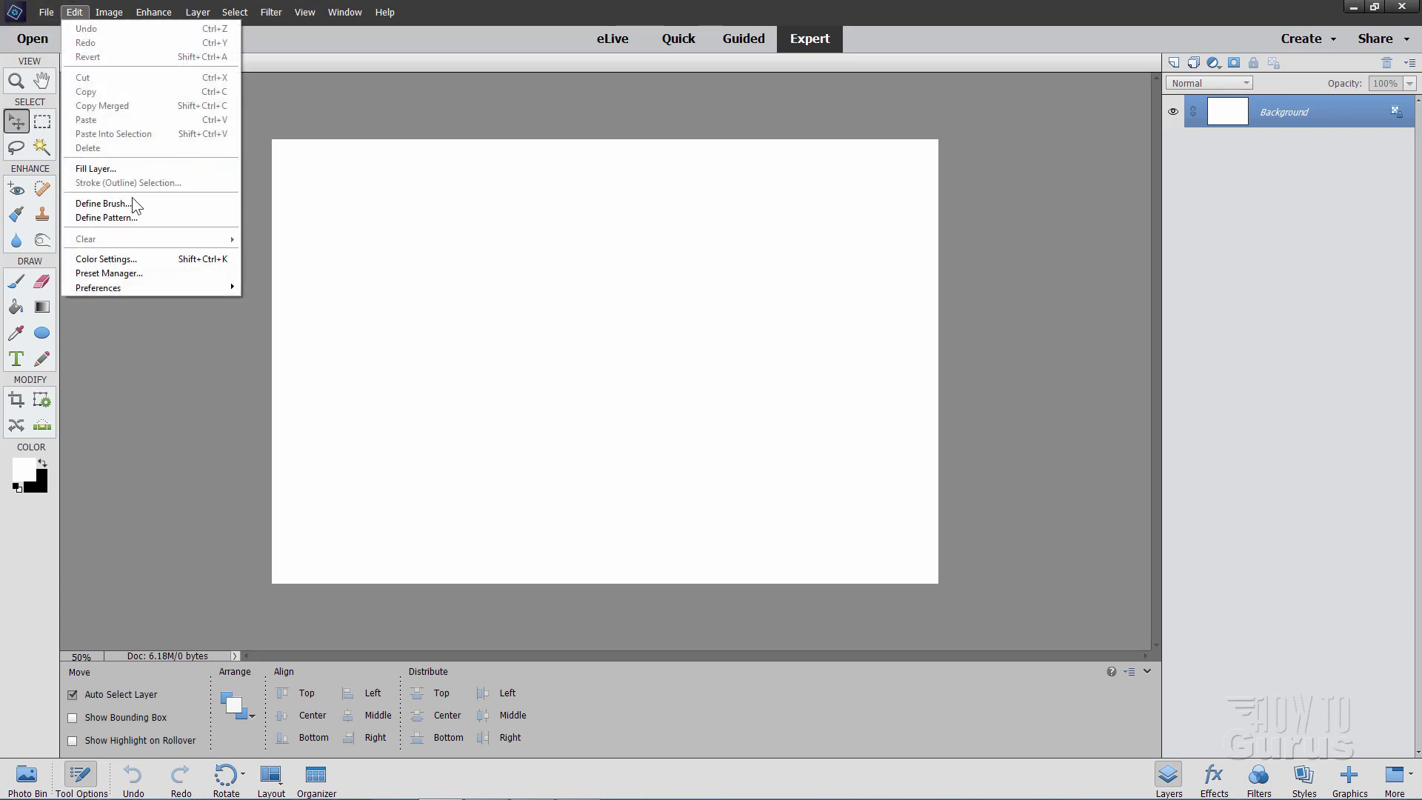
pyautogui.moveTo(127, 288)
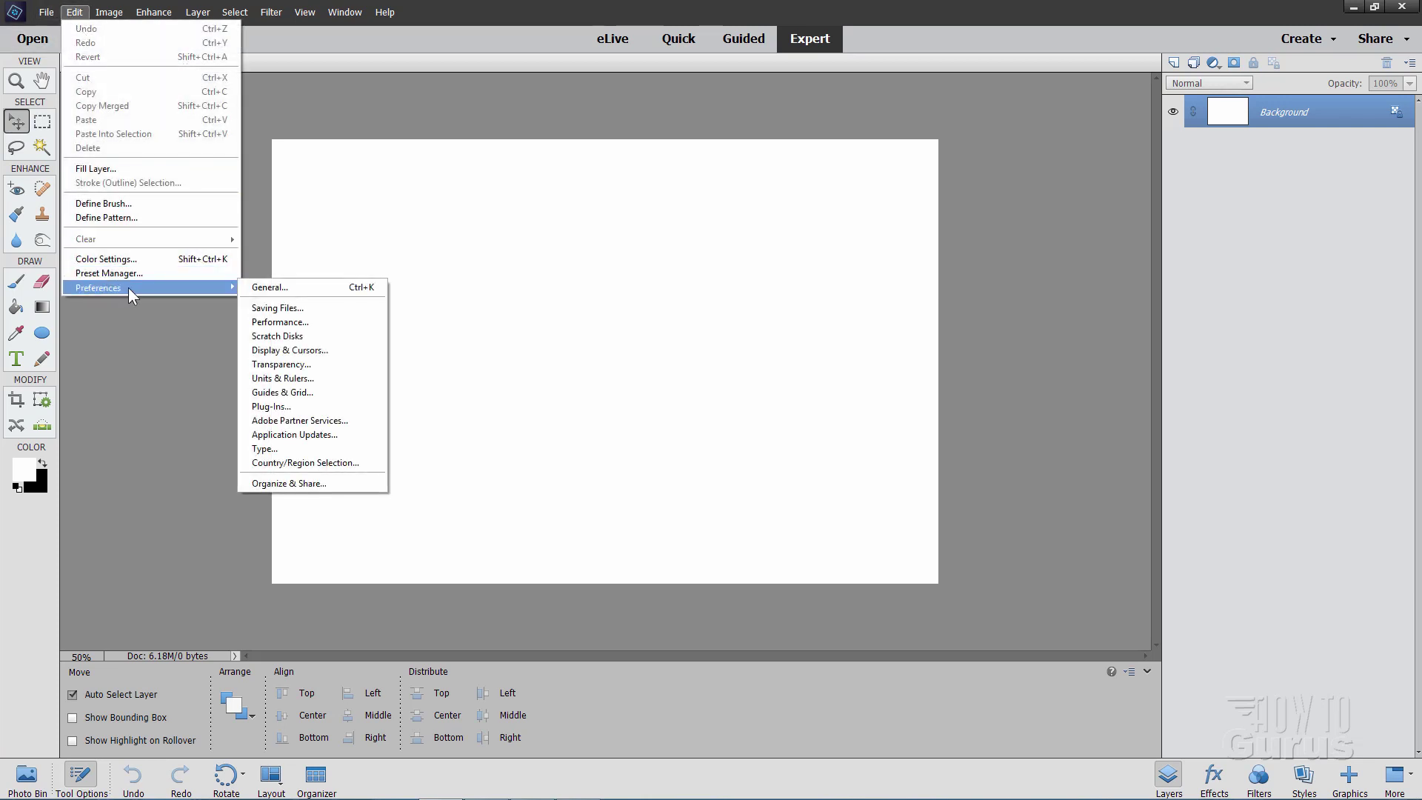
pyautogui.click(260, 289)
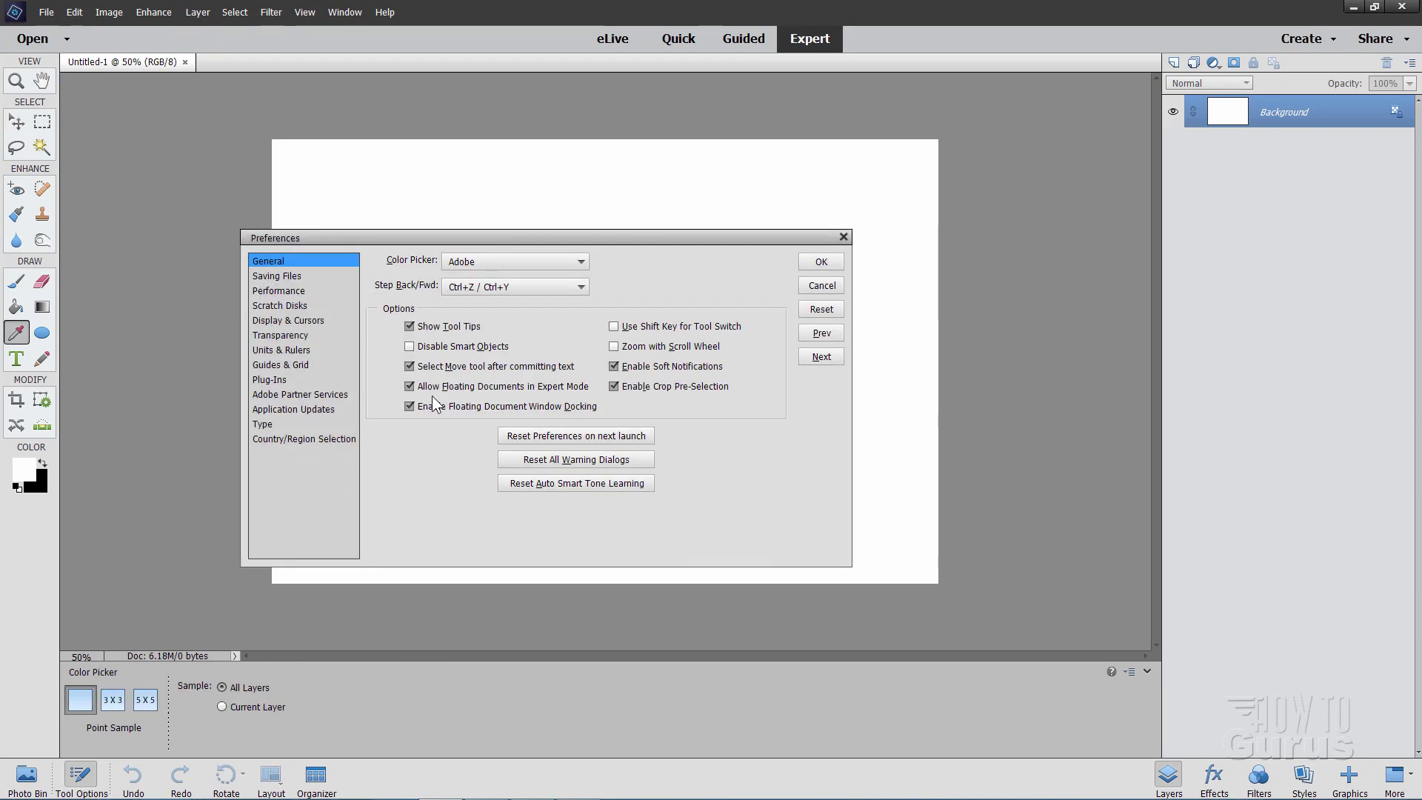
pyautogui.click(409, 385)
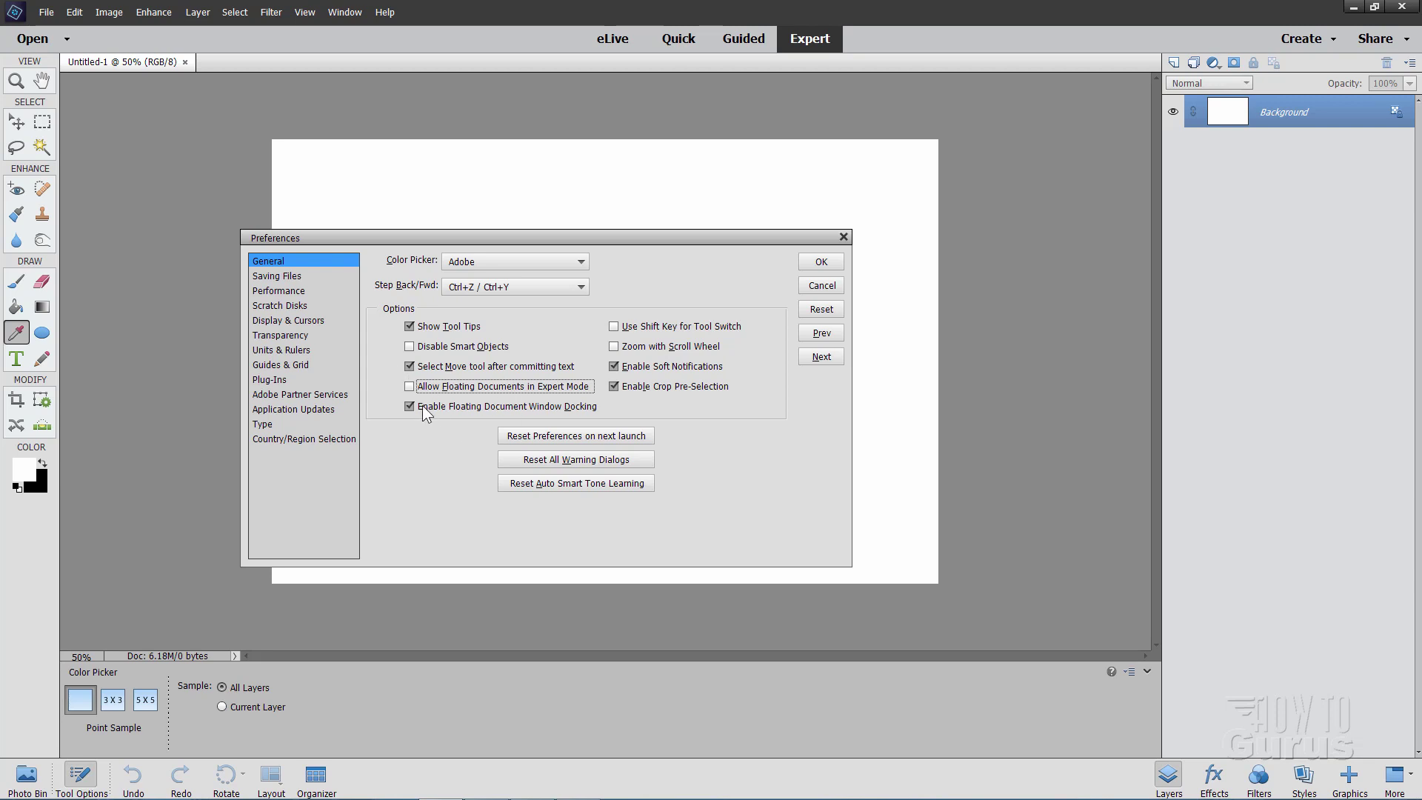
pyautogui.click(408, 386)
pyautogui.click(827, 263)
pyautogui.moveTo(167, 63); pyautogui.dragTo(252, 163)
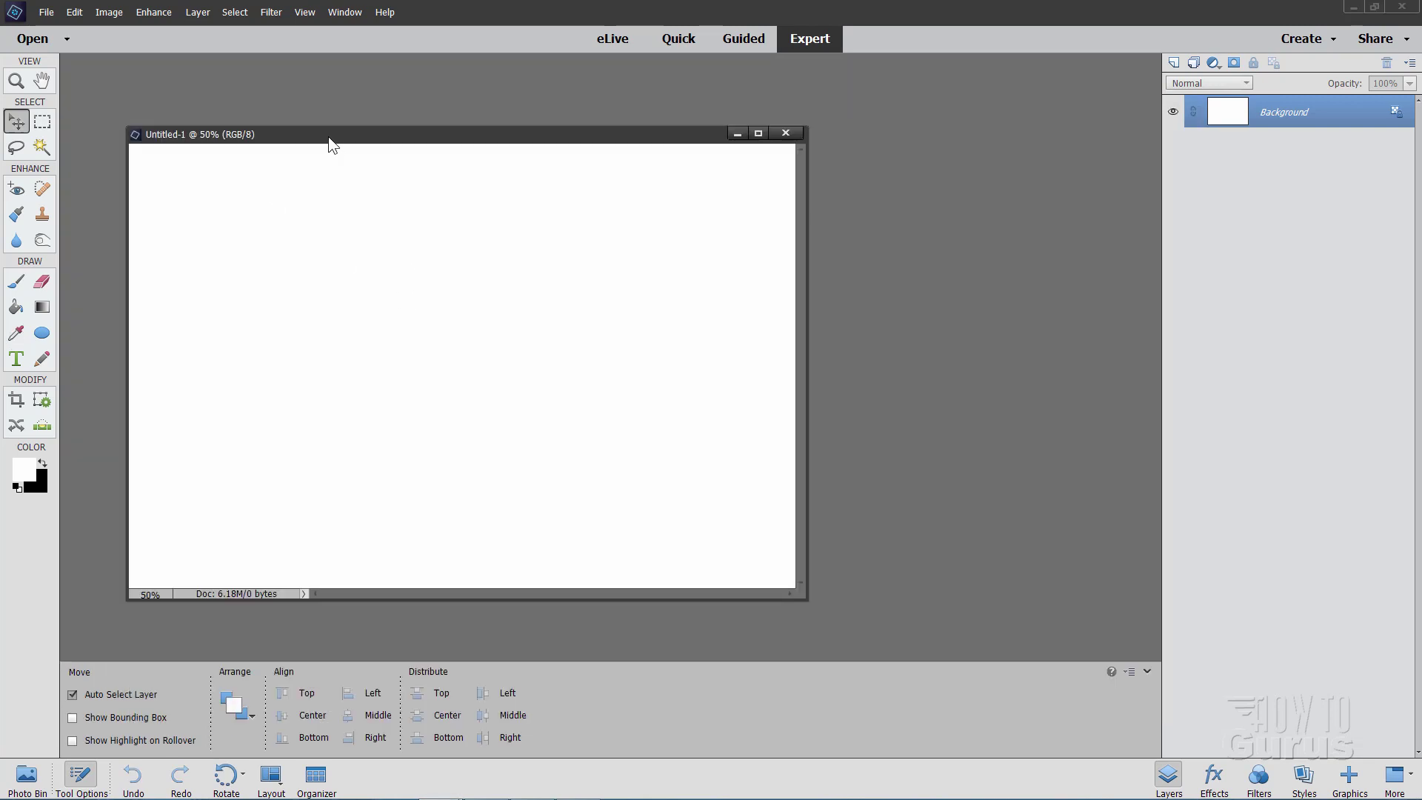
pyautogui.moveTo(328, 136); pyautogui.dragTo(380, 134)
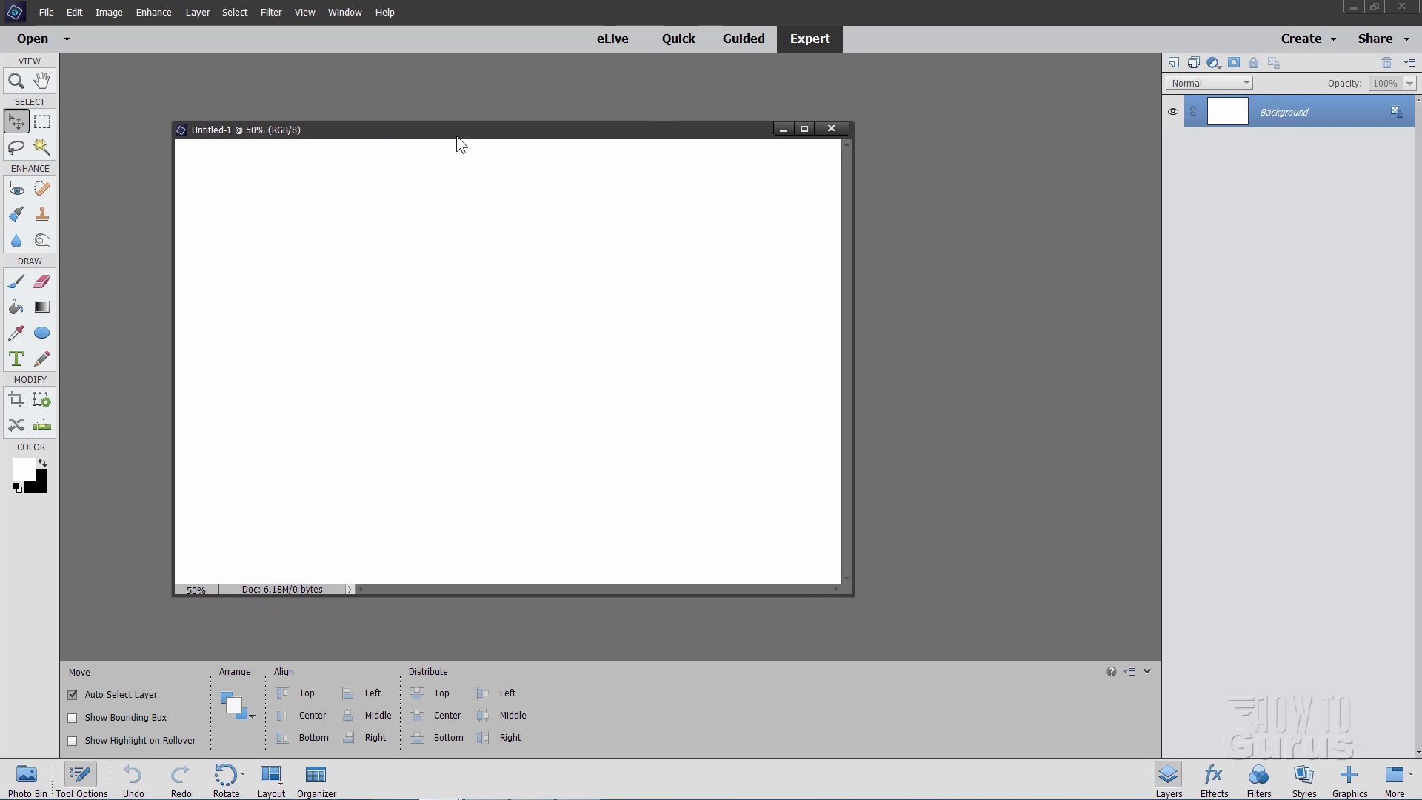
pyautogui.moveTo(446, 131); pyautogui.dragTo(426, 66)
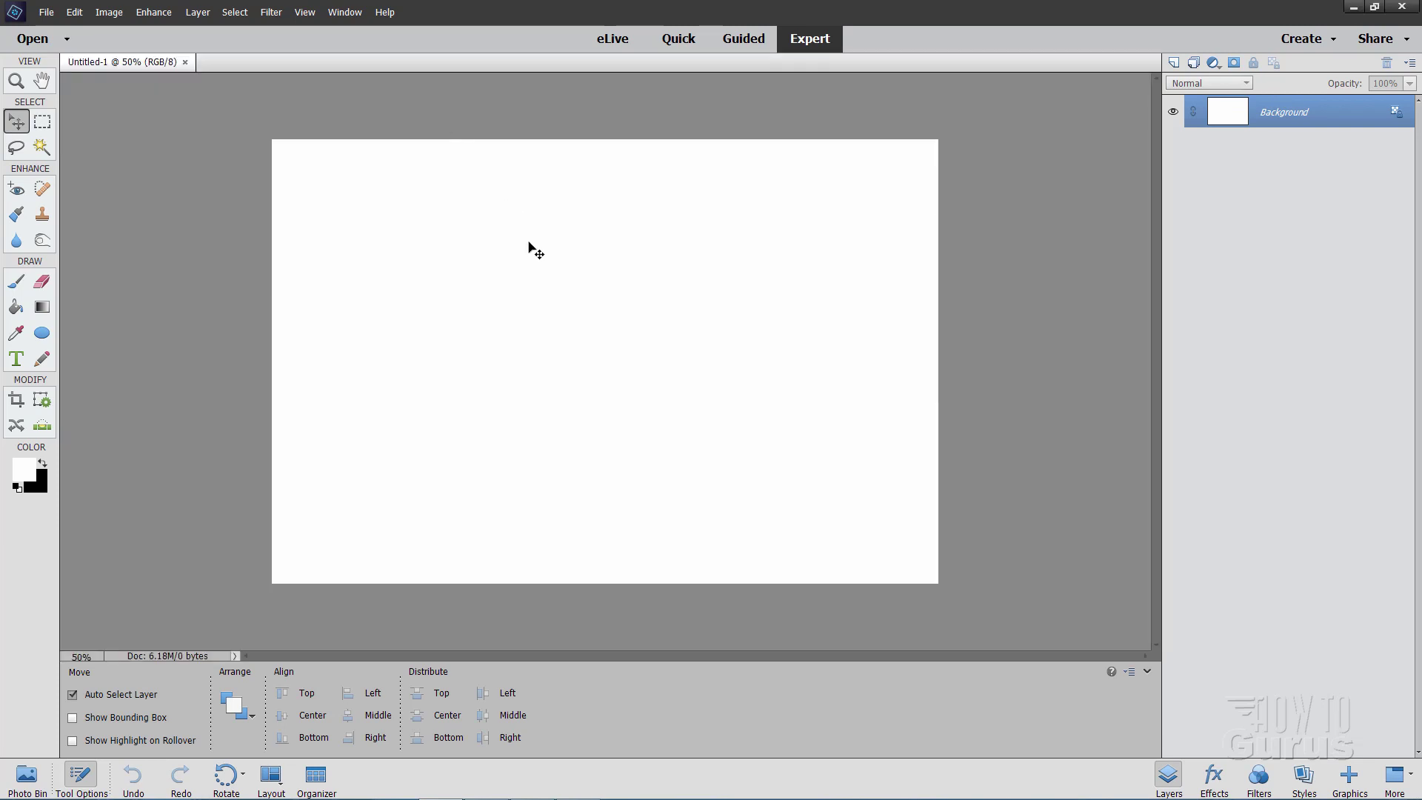
pyautogui.moveTo(89, 64); pyautogui.dragTo(233, 62)
# Open bokeh-1569531_1920.jpg from the photos folder.
pyautogui.click(46, 12)
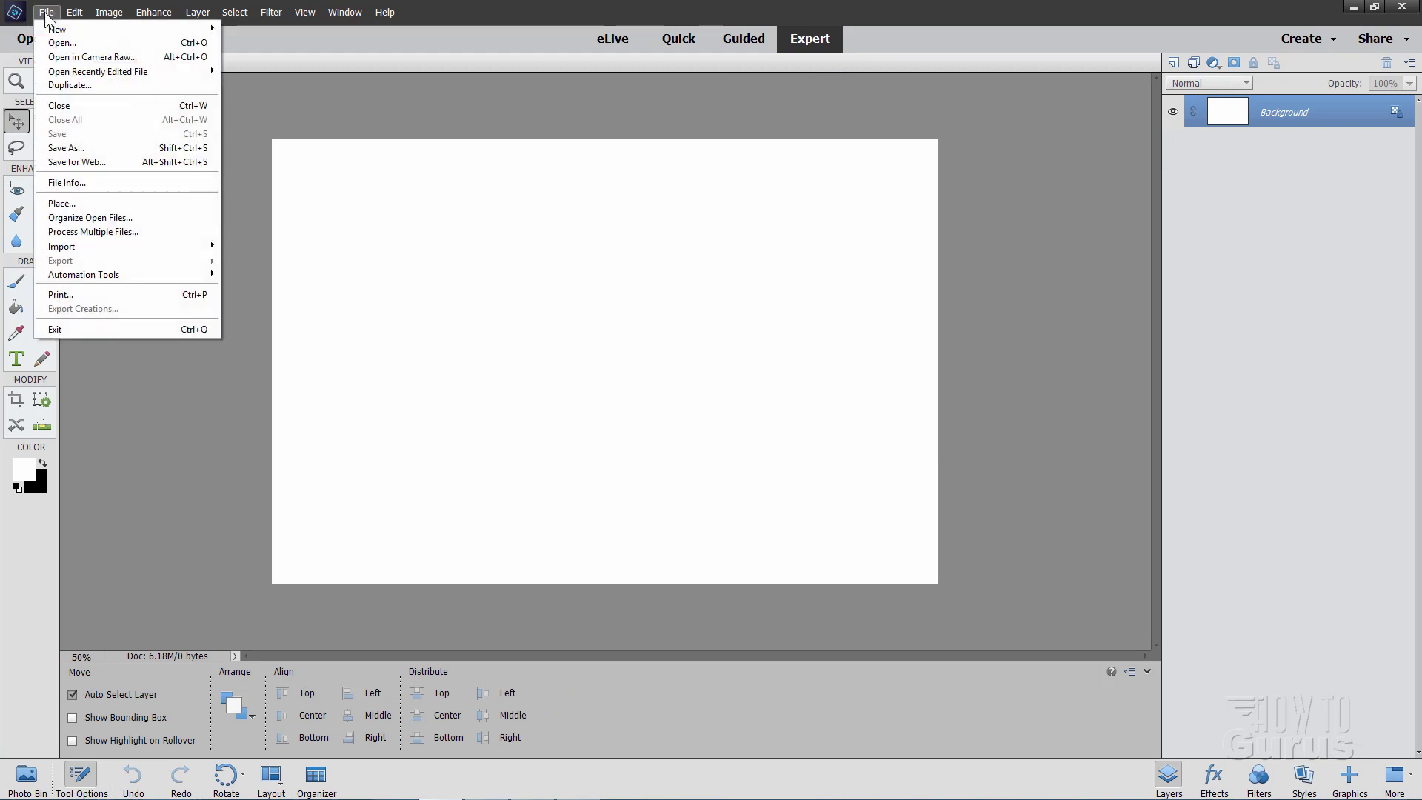
pyautogui.click(59, 42)
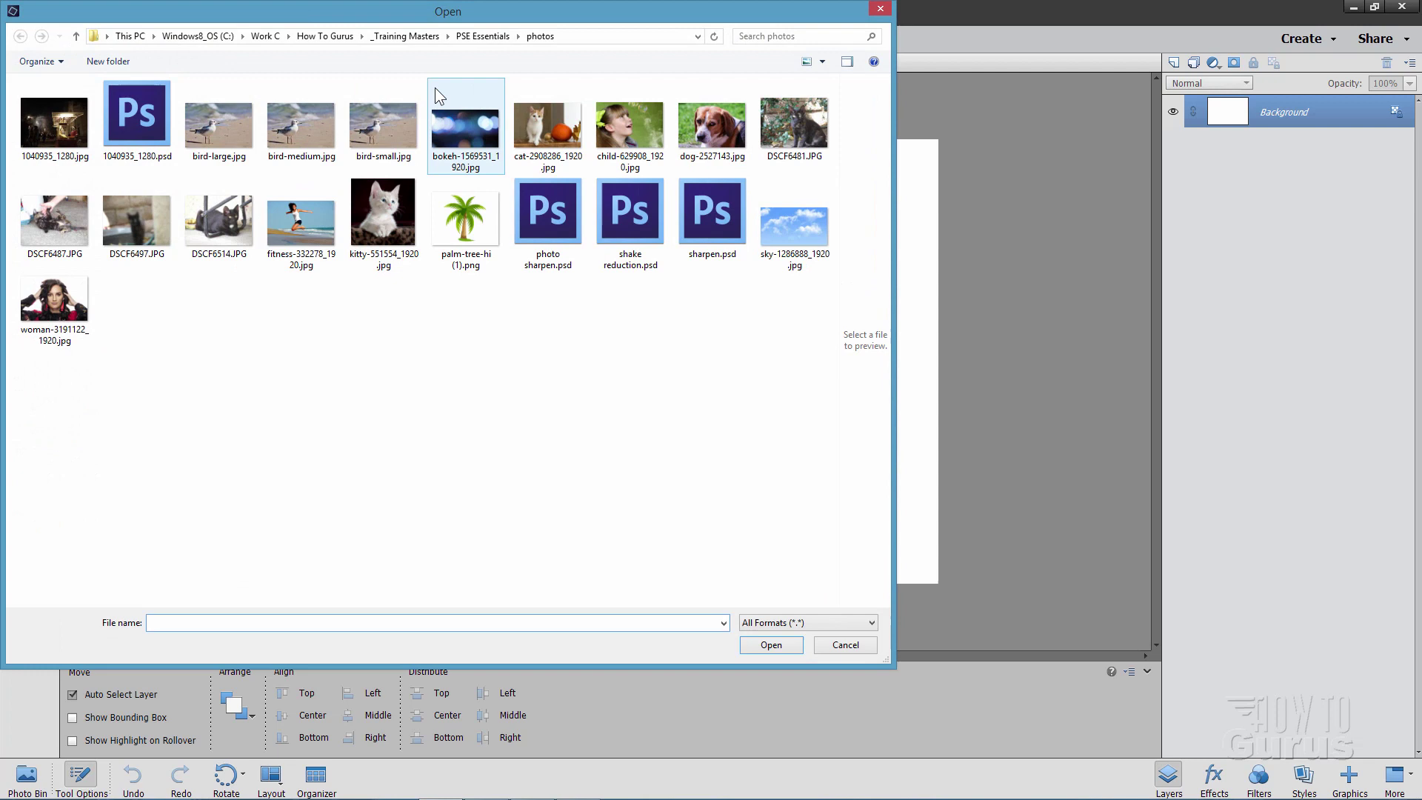
pyautogui.moveTo(407, 19); pyautogui.dragTo(498, 121)
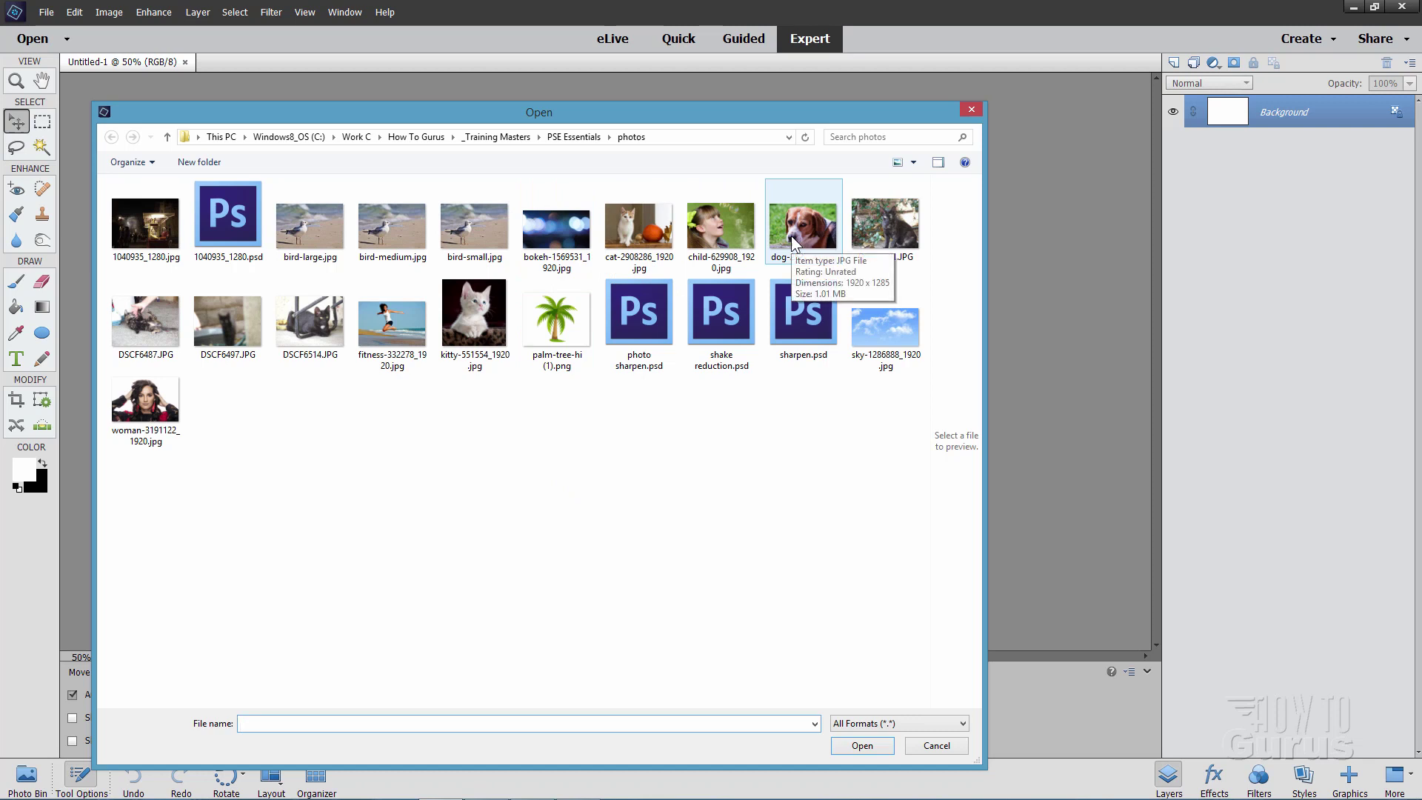
pyautogui.click(563, 232)
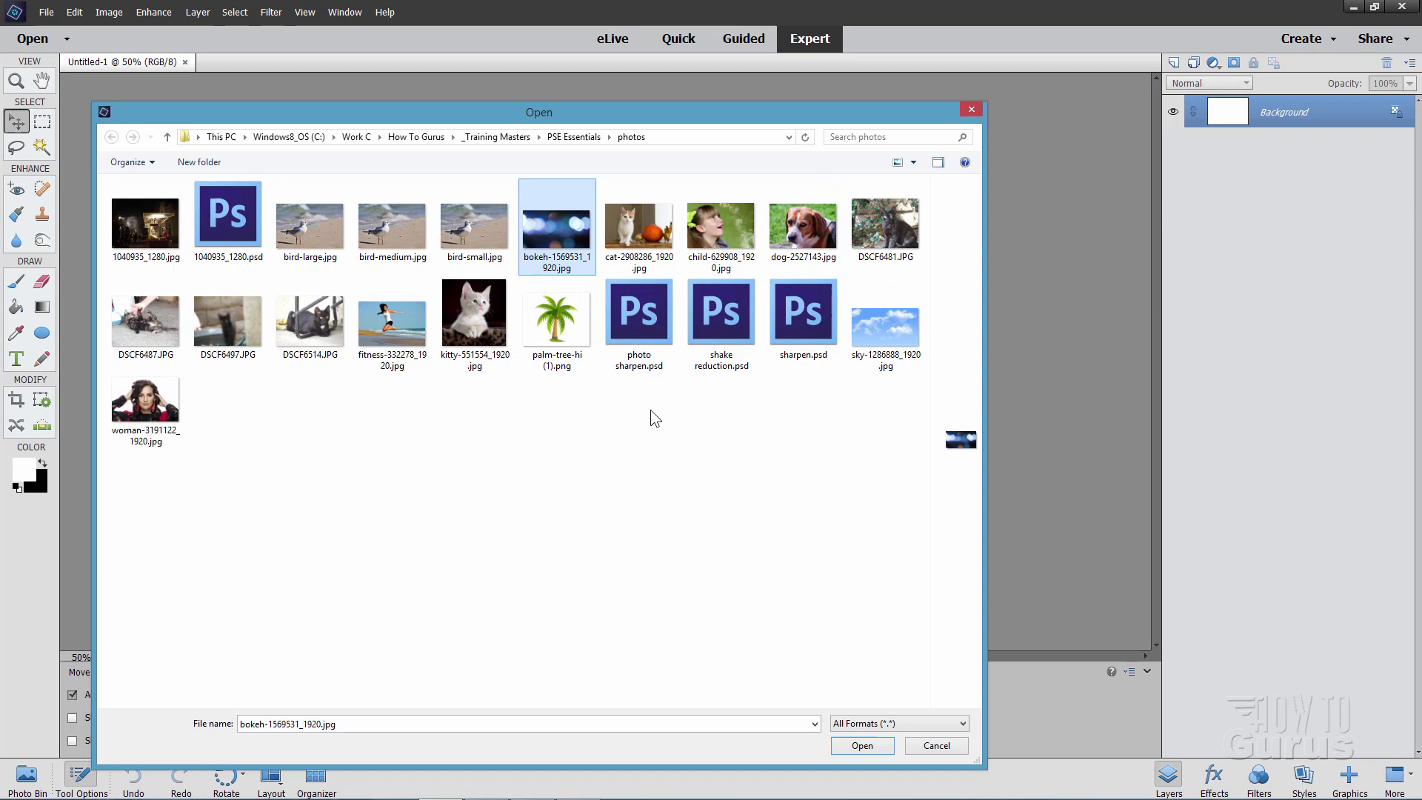
pyautogui.click(878, 745)
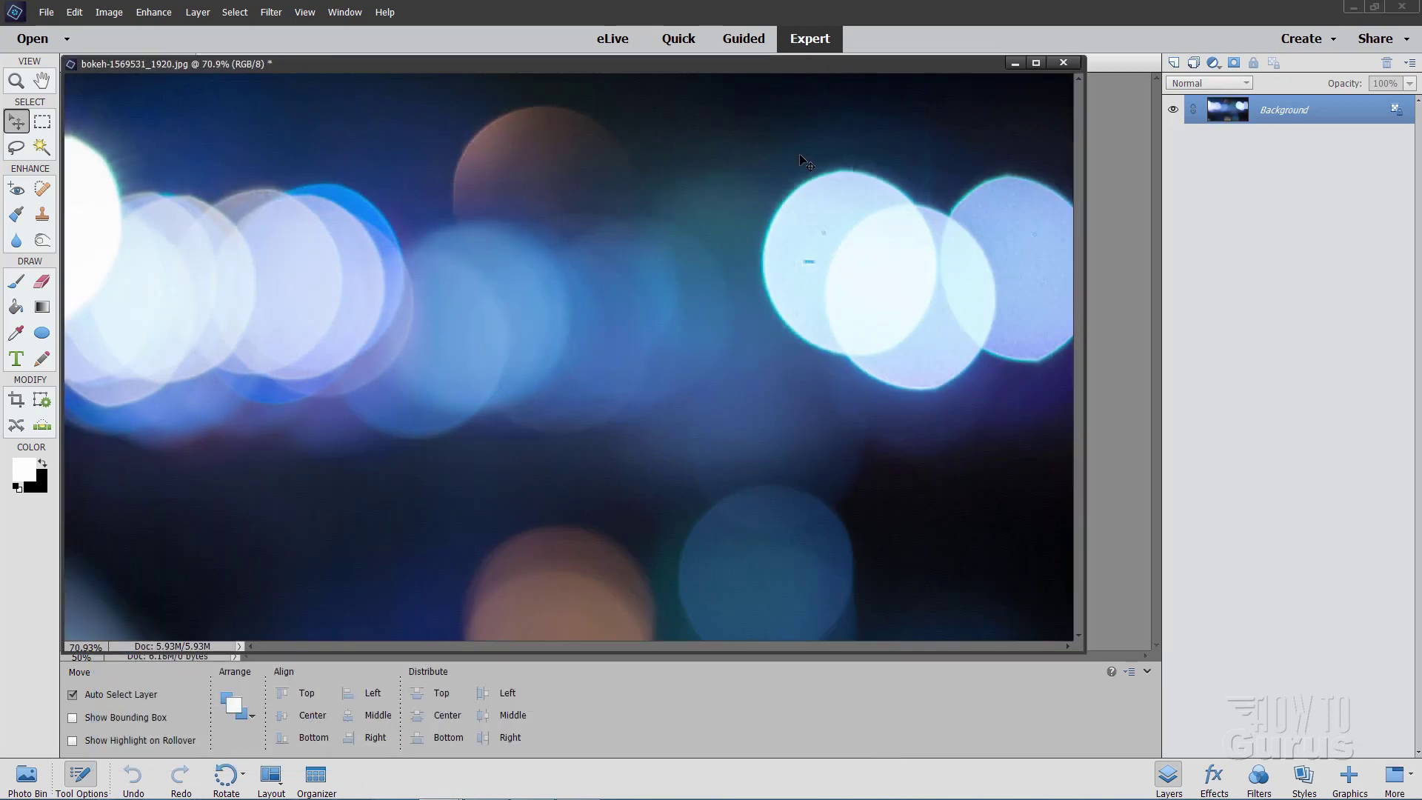
# Copy the bokeh photo into Untitled-1 as Layer 1 and minimize the bokeh window.
pyautogui.moveTo(619, 69); pyautogui.dragTo(770, 201)
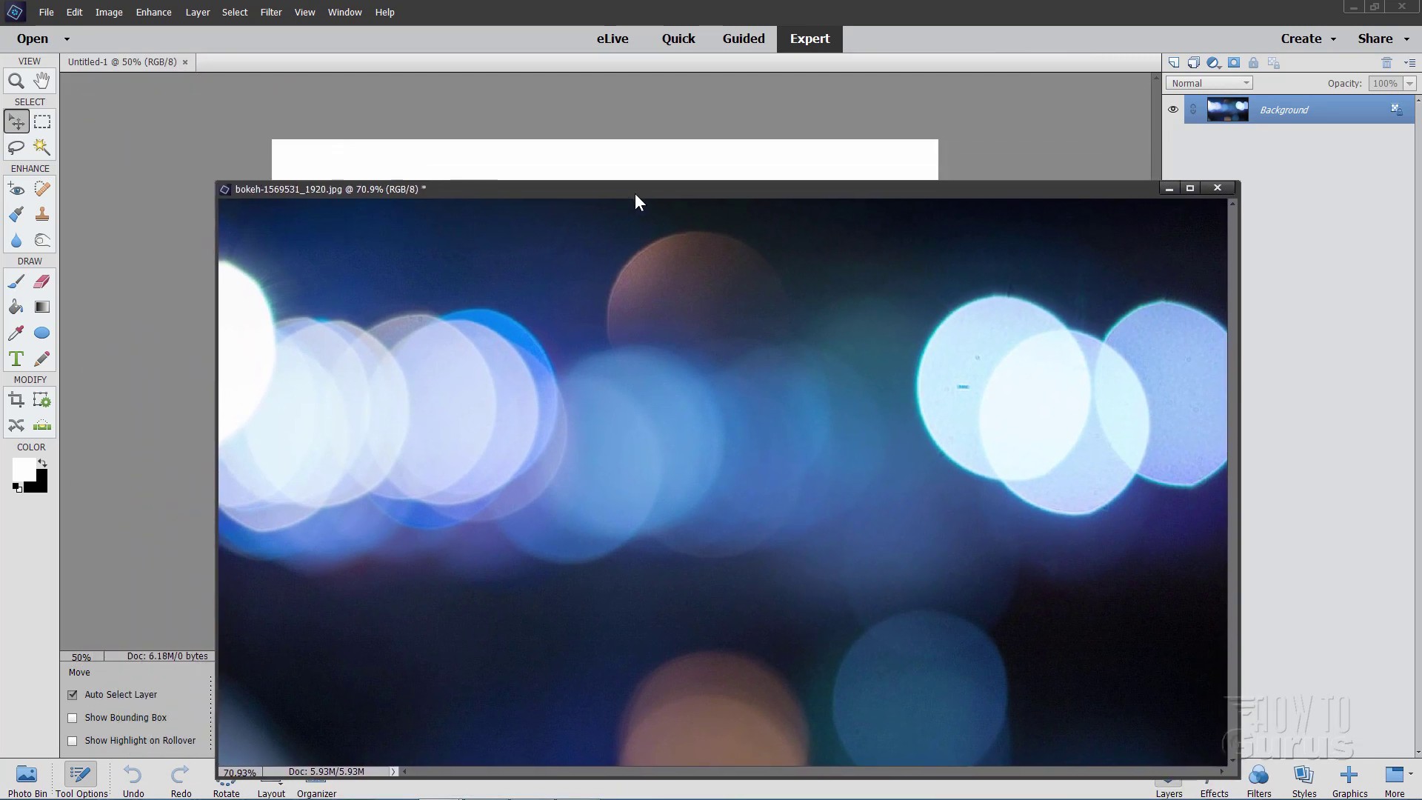
pyautogui.moveTo(636, 195); pyautogui.dragTo(736, 323)
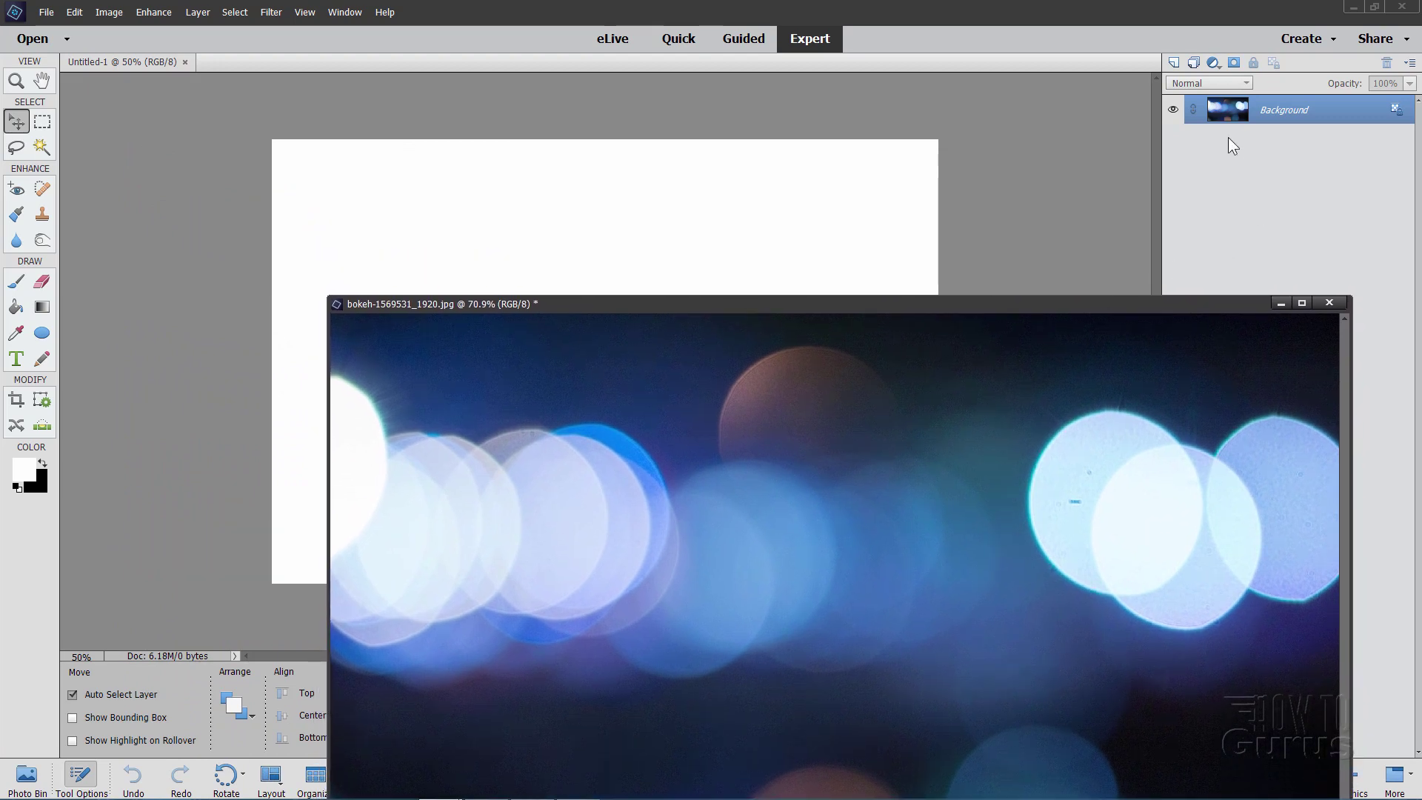
pyautogui.moveTo(1242, 115); pyautogui.dragTo(687, 220)
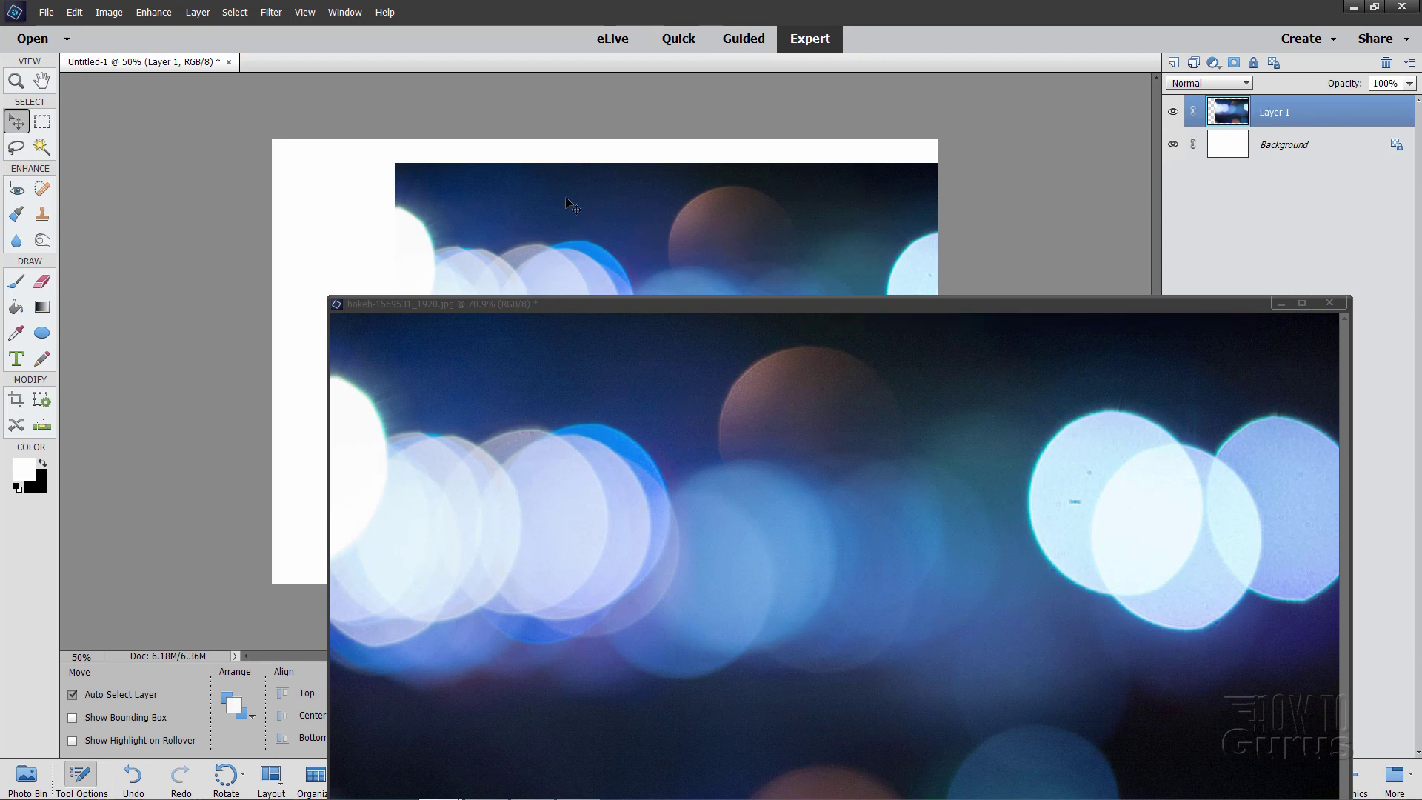
pyautogui.click(1281, 303)
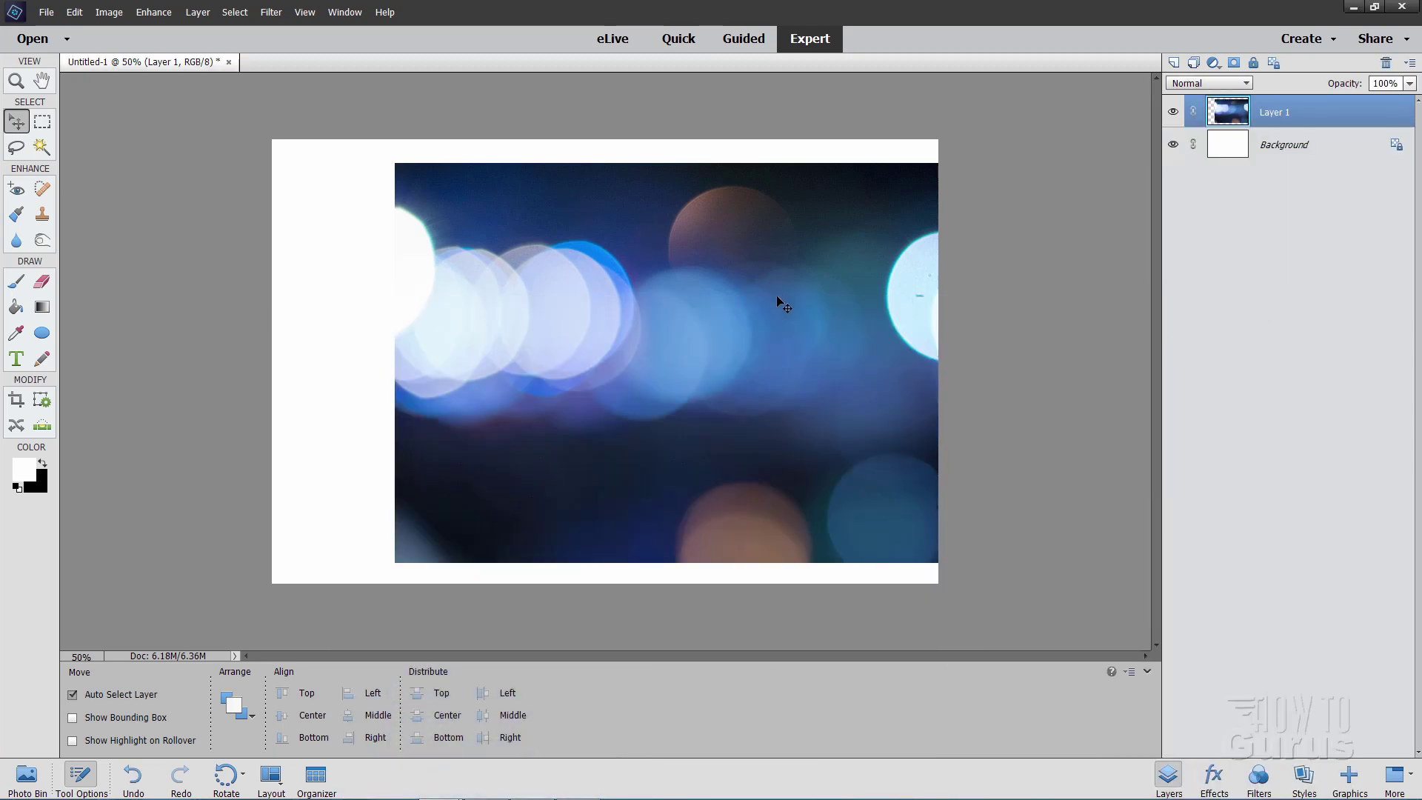
# Position Layer 1 so the bokeh lines up with the canvas edges.
pyautogui.moveTo(778, 301); pyautogui.dragTo(657, 305)
pyautogui.moveTo(755, 386)
pyautogui.mouseDown()
pyautogui.moveTo(689, 387)
pyautogui.moveTo(752, 381)
pyautogui.mouseUp()
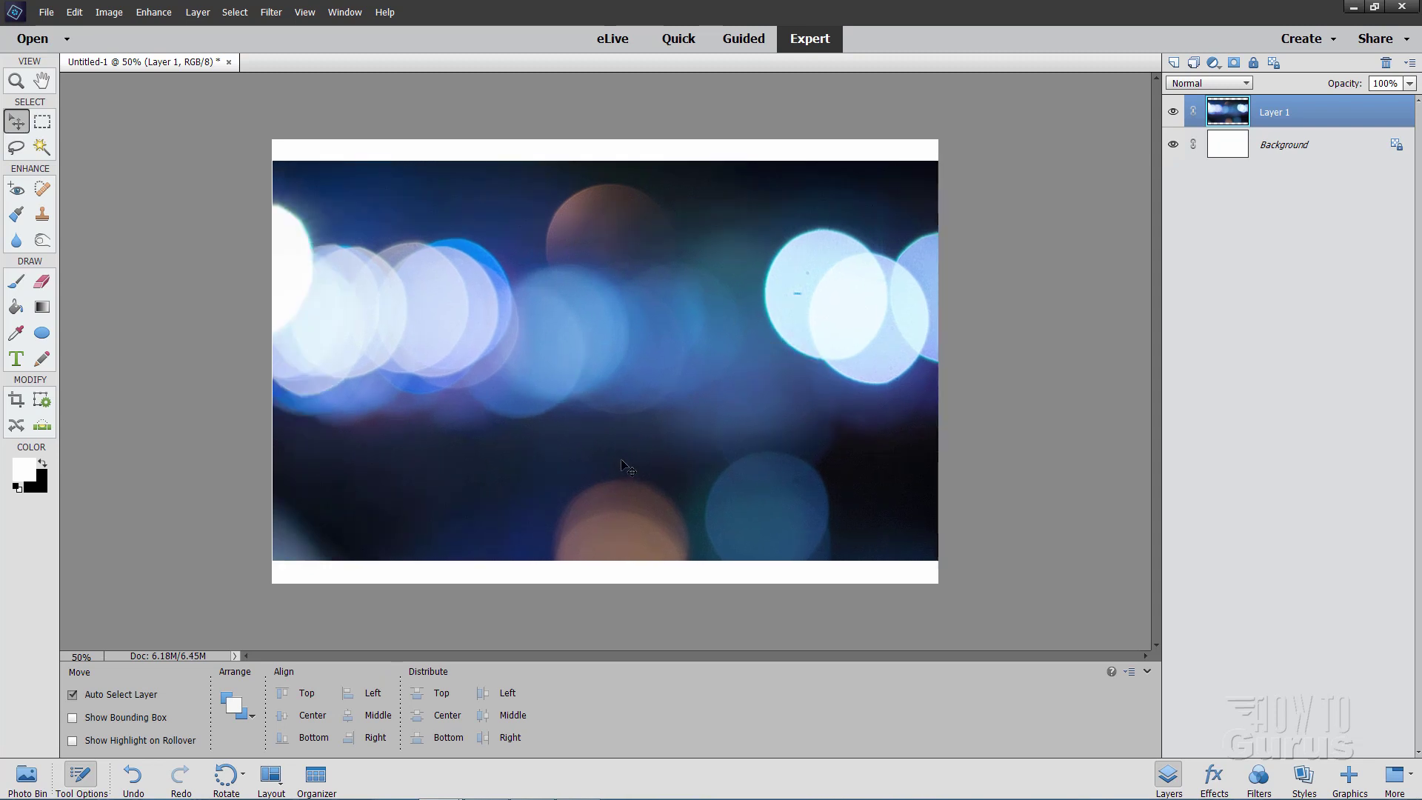
pyautogui.moveTo(622, 465)
pyautogui.mouseDown()
pyautogui.moveTo(592, 468)
pyautogui.moveTo(636, 470)
pyautogui.mouseUp()
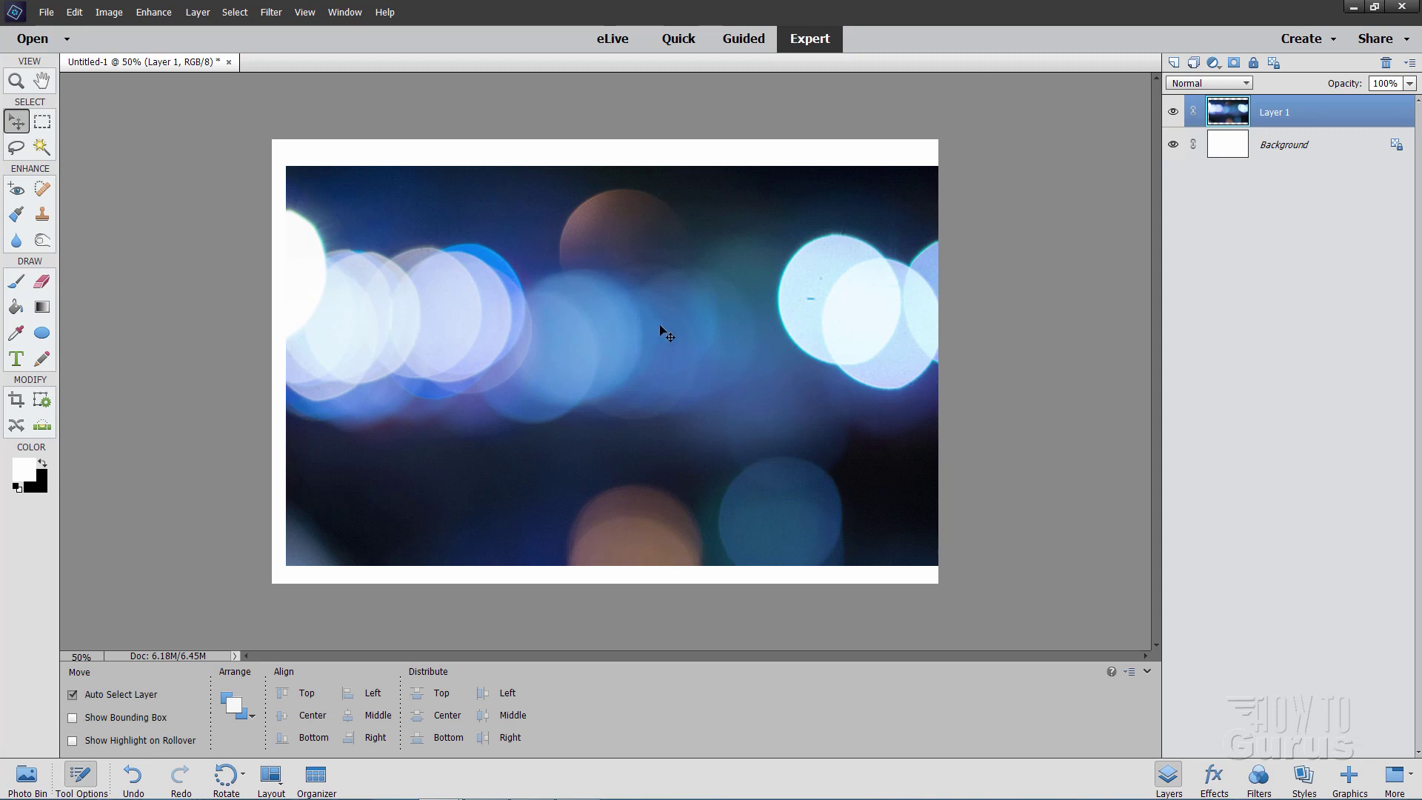
pyautogui.moveTo(660, 326); pyautogui.dragTo(631, 330)
# Scale the bokeh layer to 114.11%, shift it to cover the canvas, and commit.
pyautogui.hotkey('ctrl', 't')
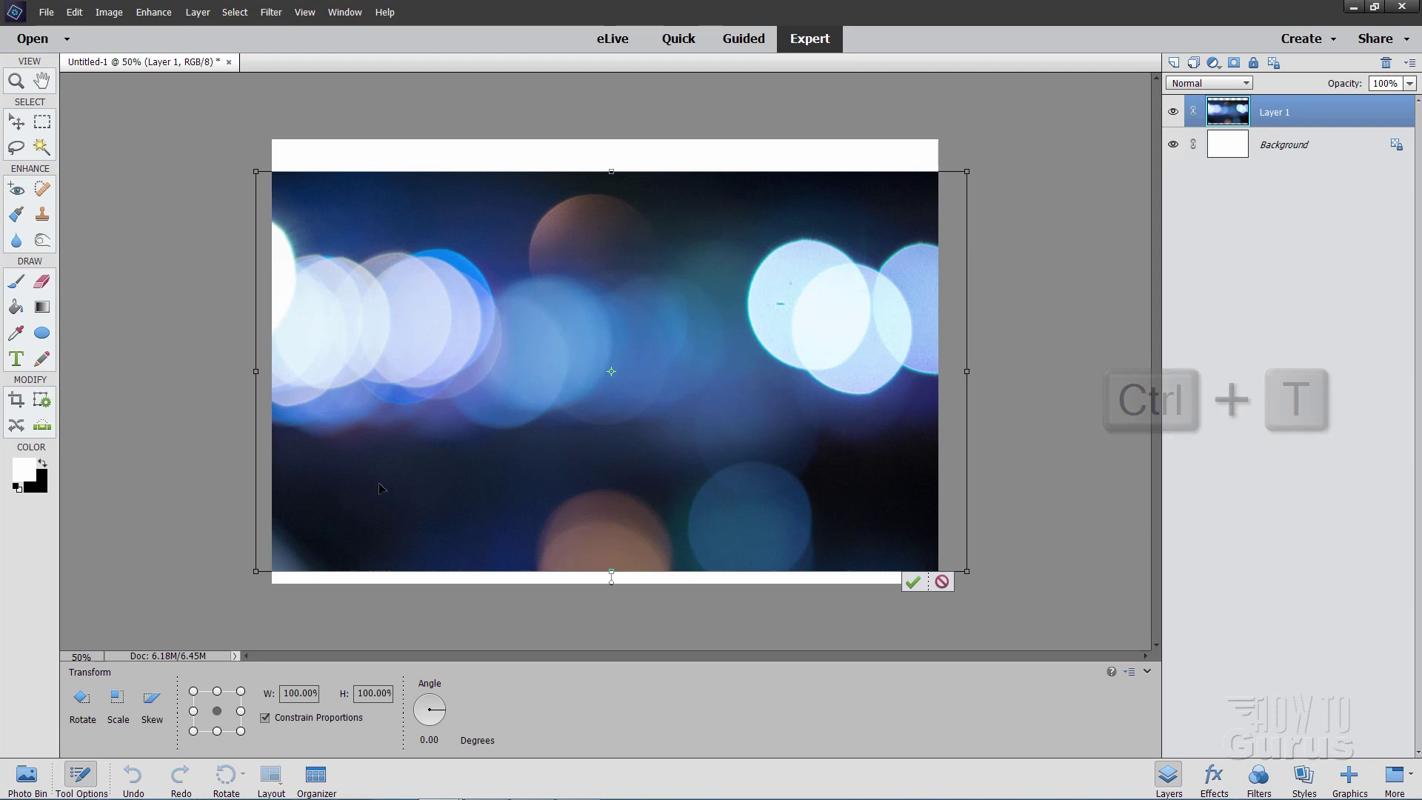
pyautogui.moveTo(969, 172); pyautogui.dragTo(1031, 134)
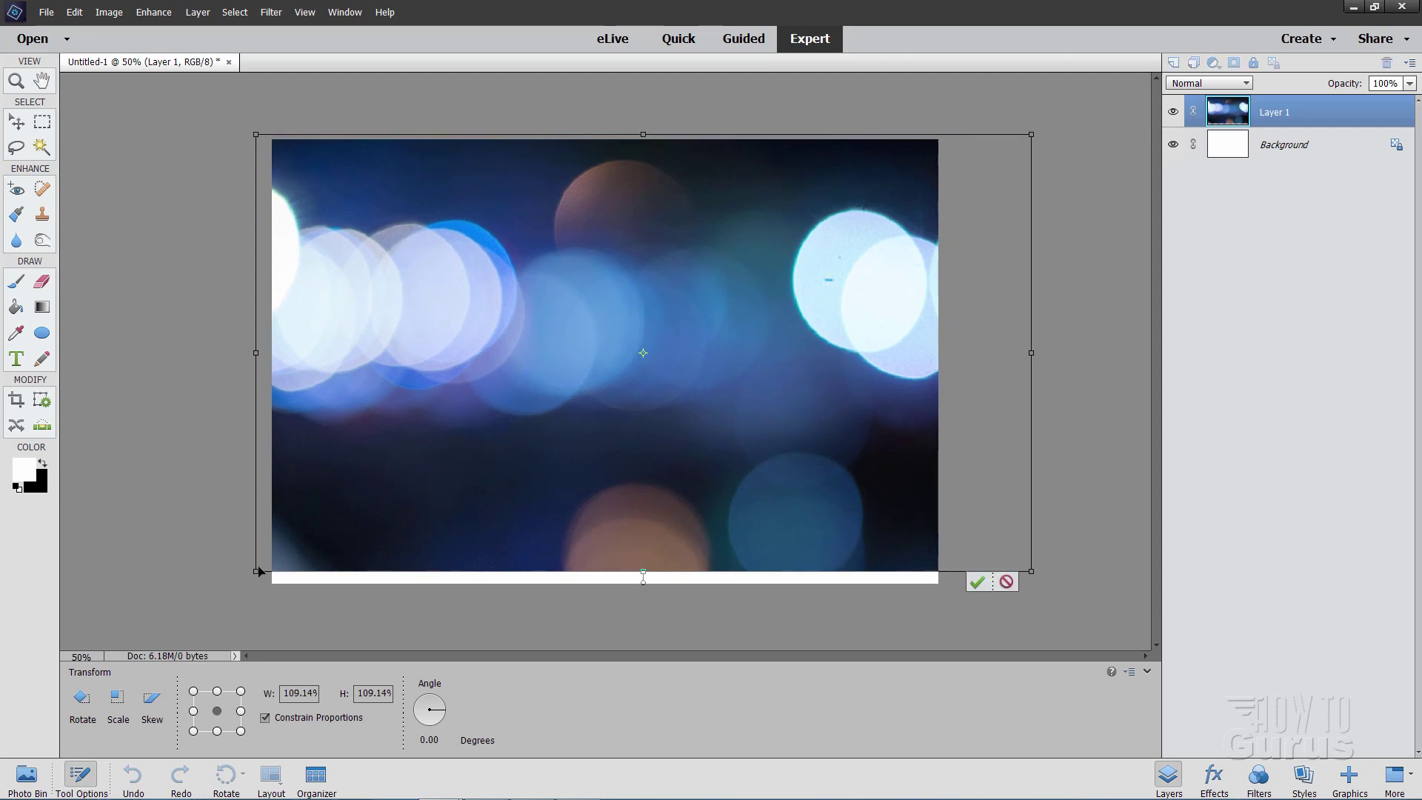
pyautogui.moveTo(258, 571); pyautogui.dragTo(220, 592)
pyautogui.moveTo(554, 563); pyautogui.dragTo(499, 565)
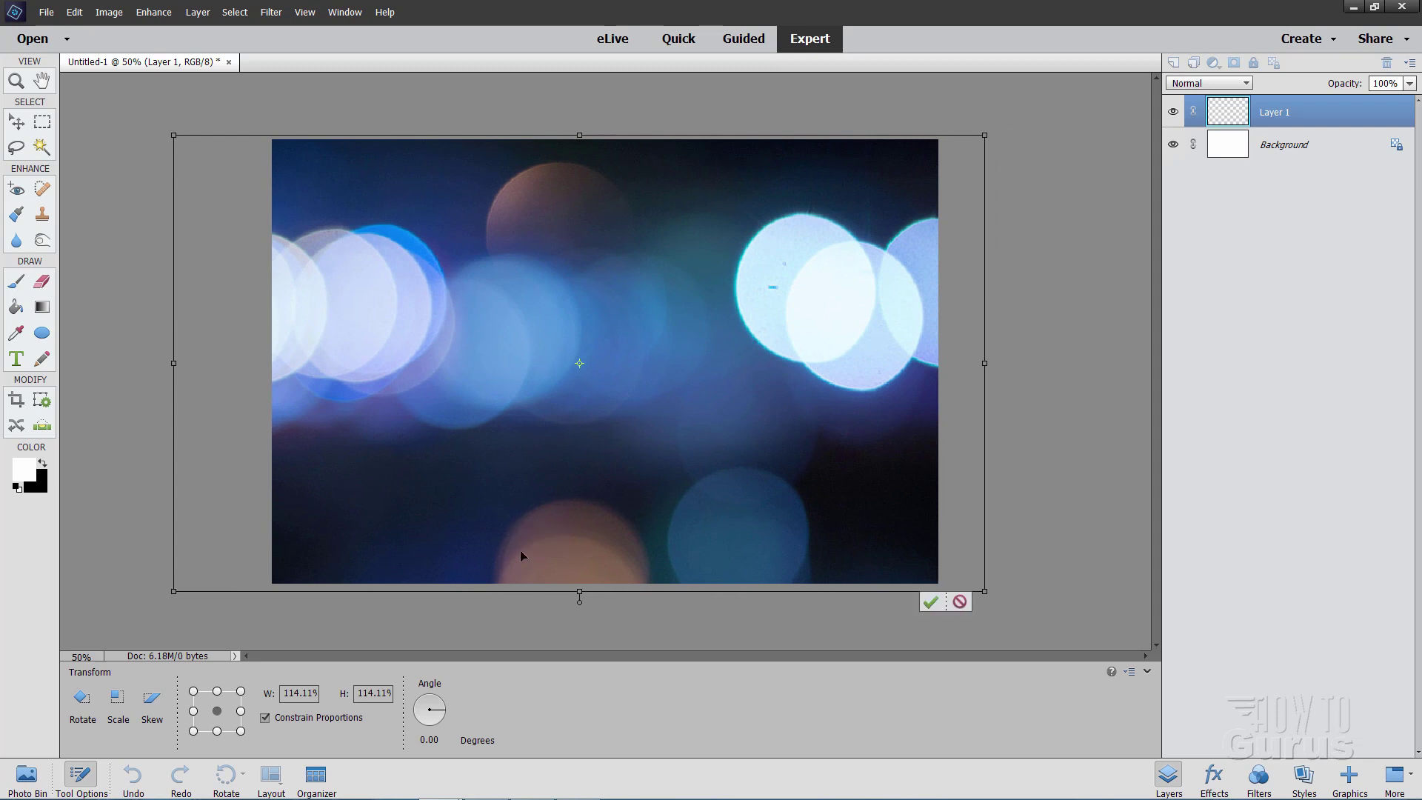
pyautogui.click(929, 602)
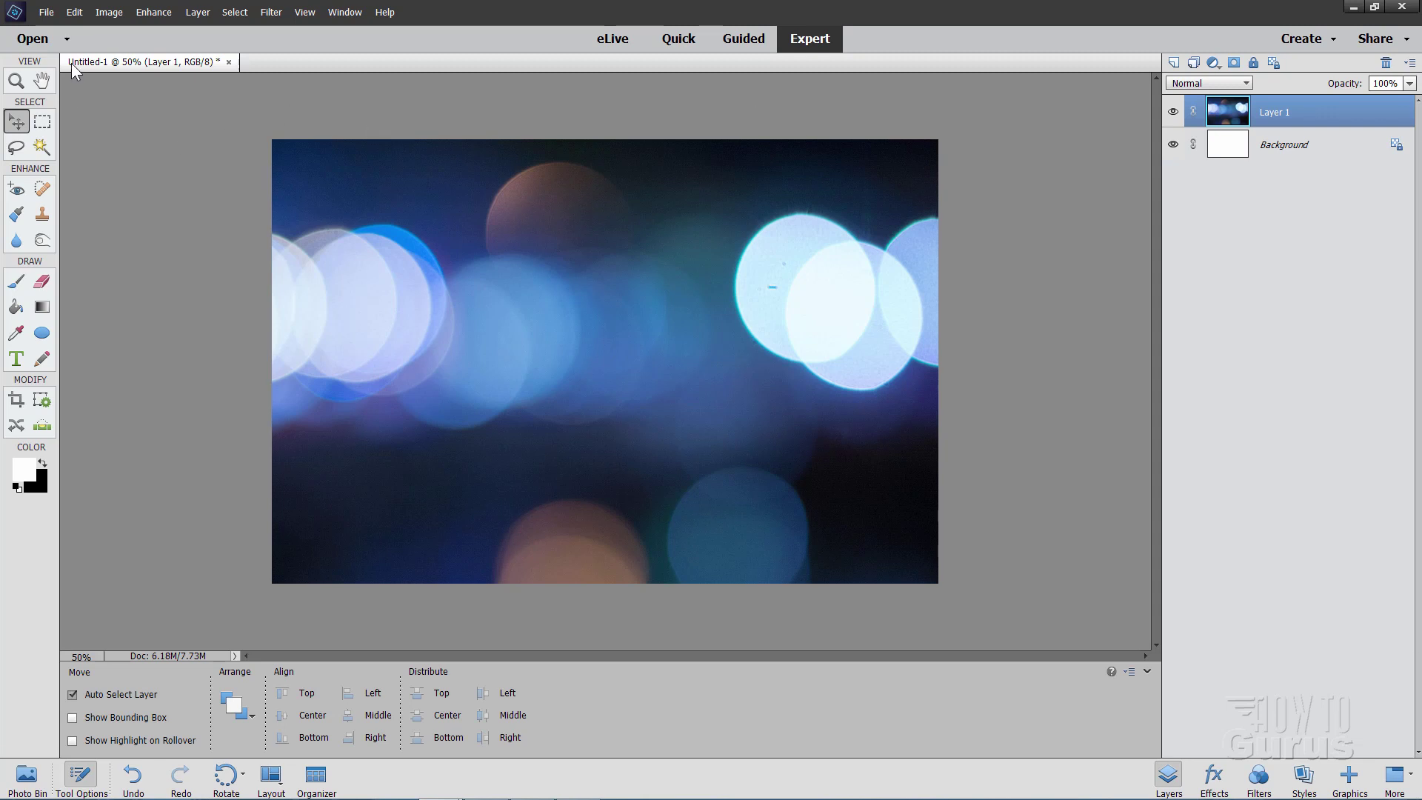
# Place dog-2527143.jpg as a new top layer over the bokeh and commit it.
pyautogui.click(45, 13)
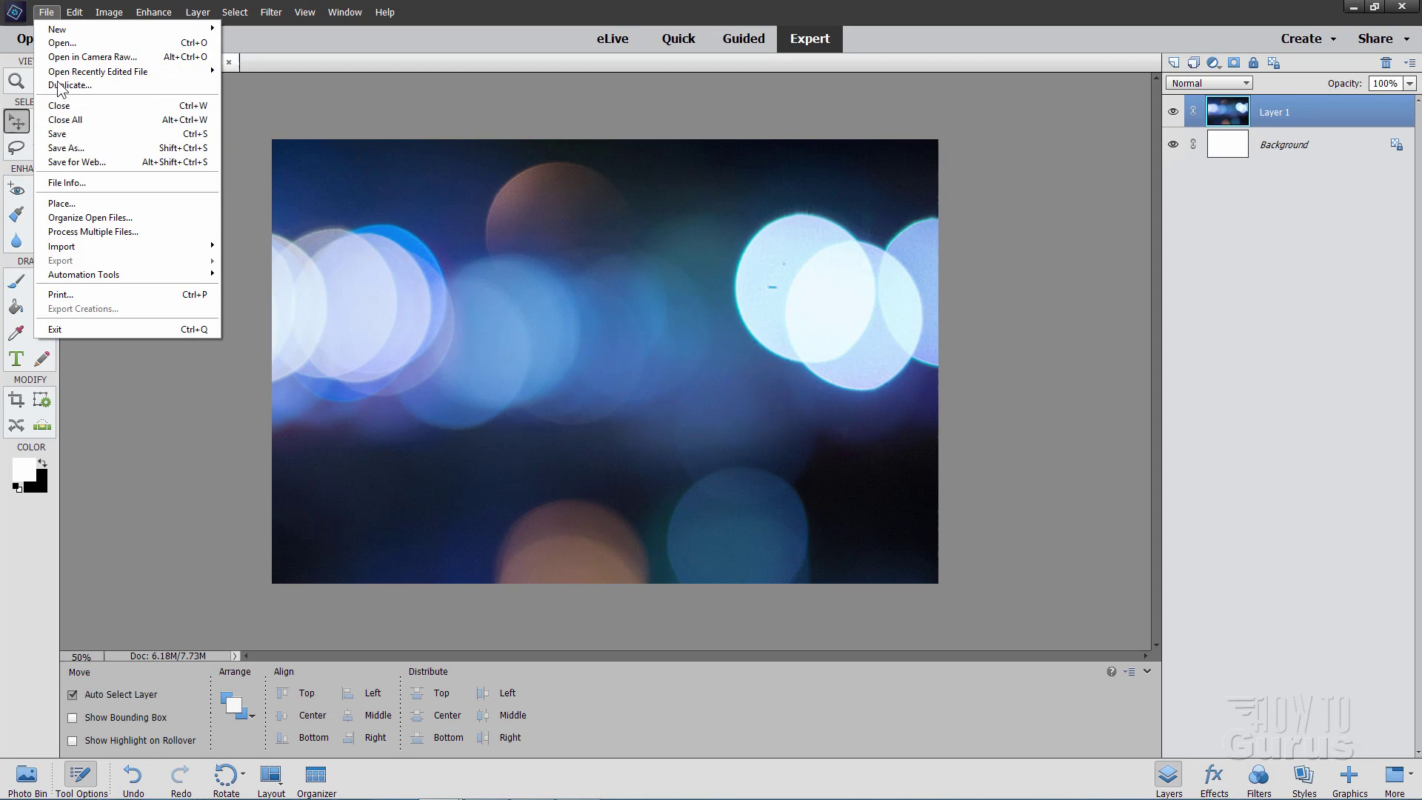
pyautogui.click(74, 205)
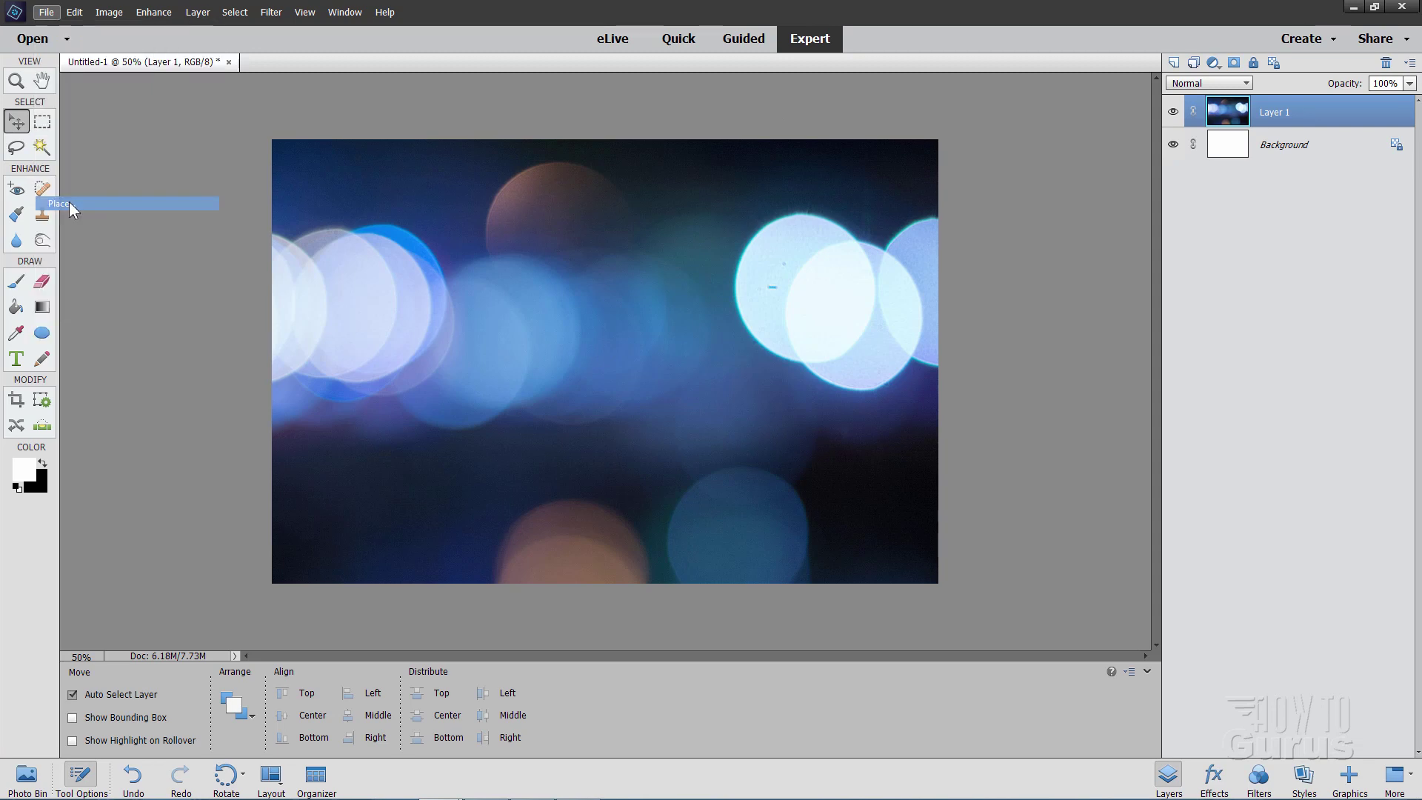
pyautogui.moveTo(504, 113); pyautogui.dragTo(533, 126)
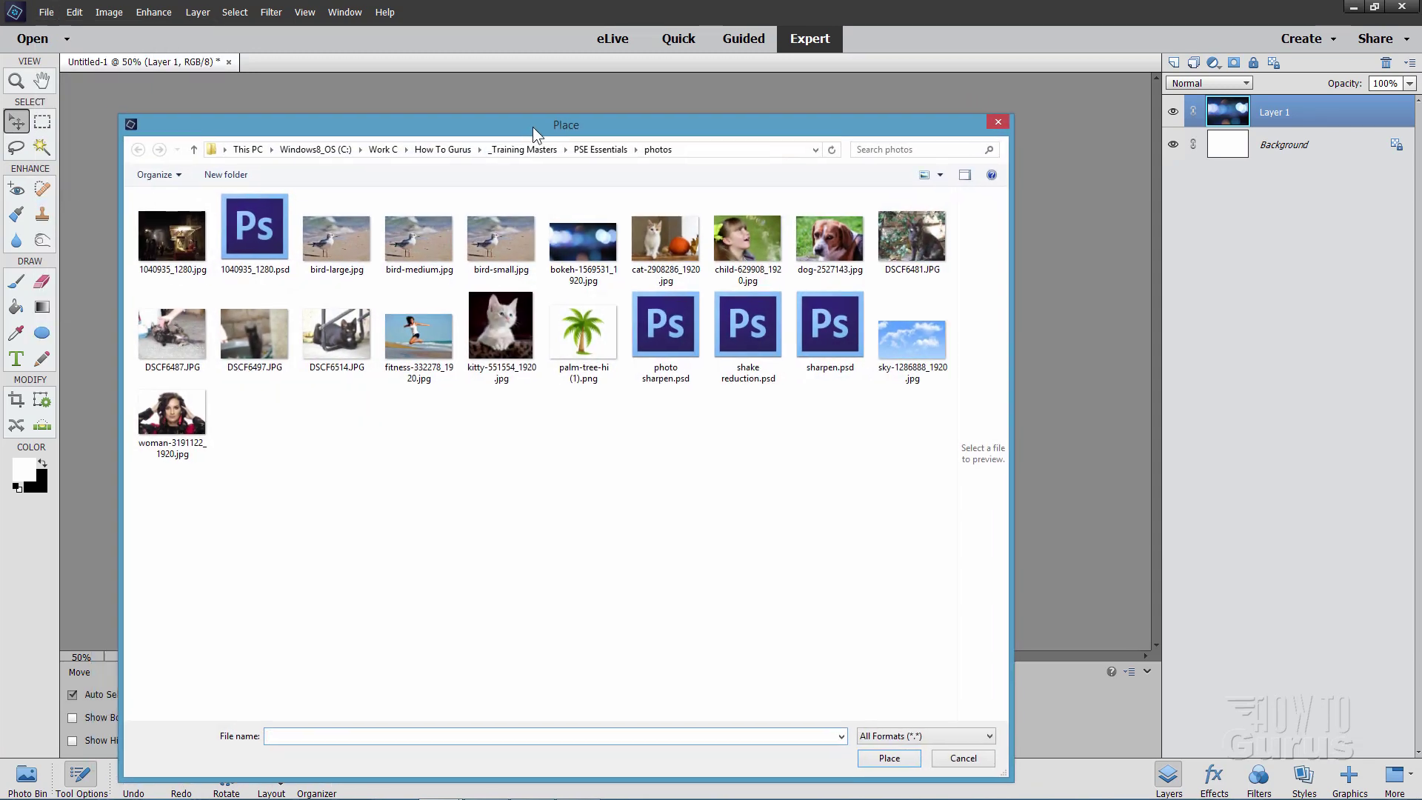
pyautogui.click(831, 238)
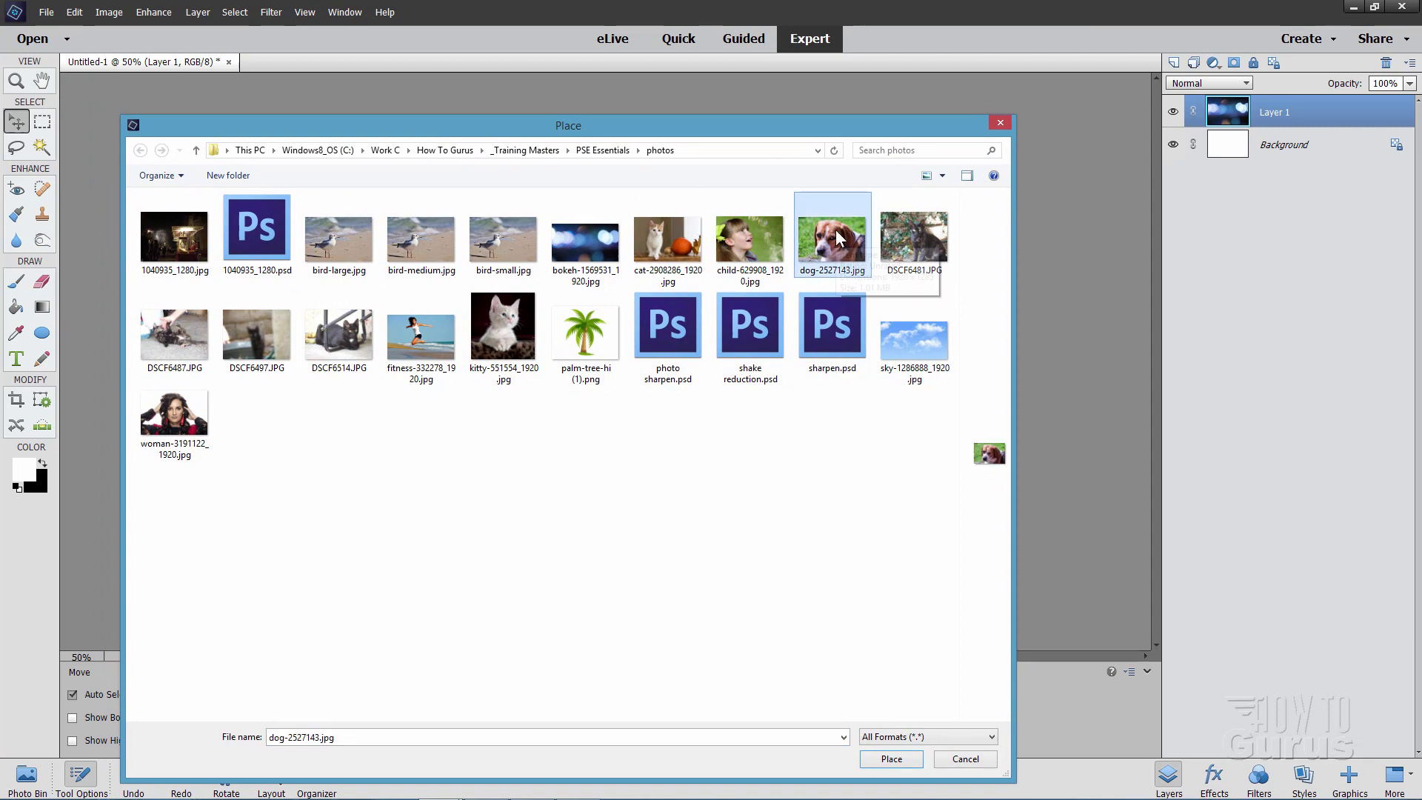
pyautogui.click(893, 757)
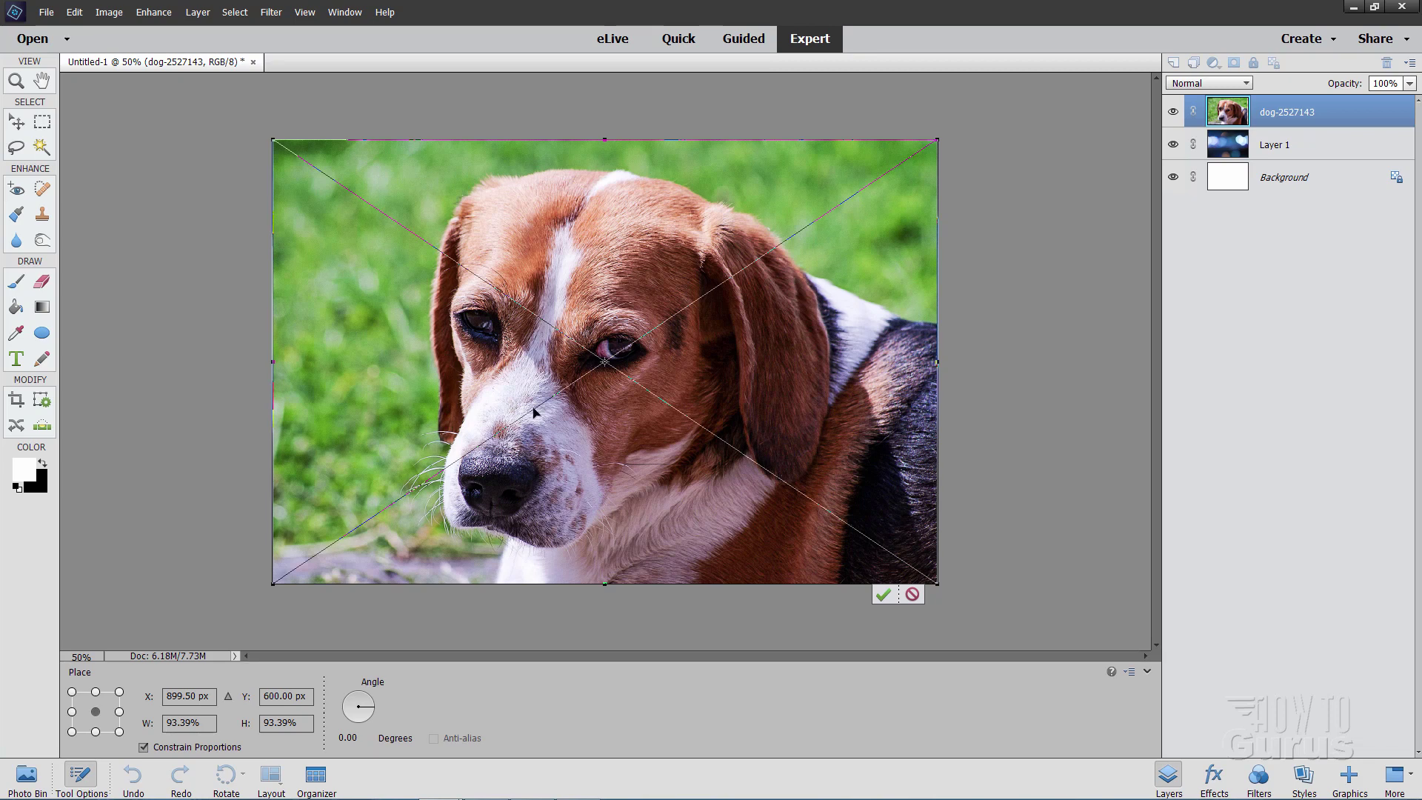
pyautogui.click(882, 597)
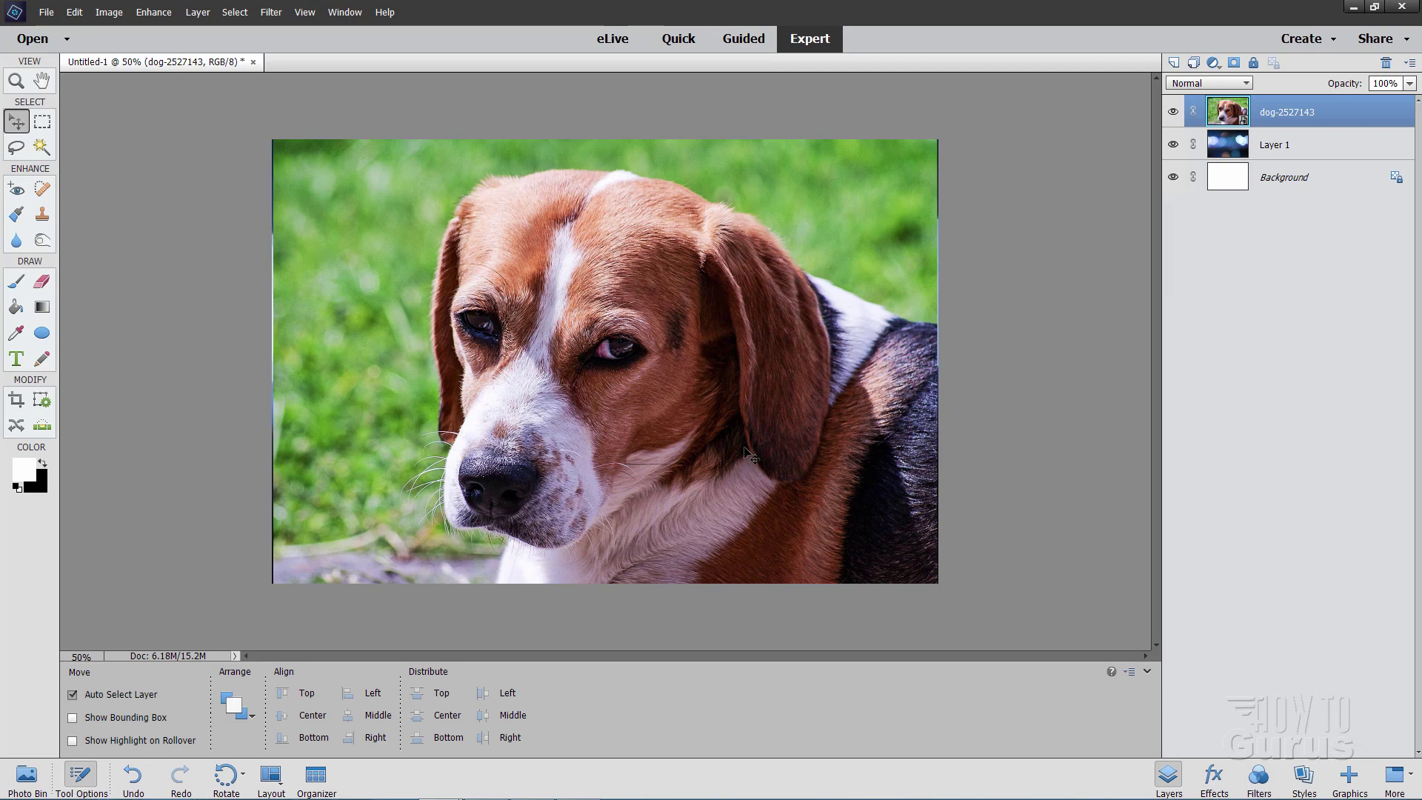
# Resize the beagle layer, then shrink it to 89.74% and commit.
pyautogui.hotkey('ctrl', 't')
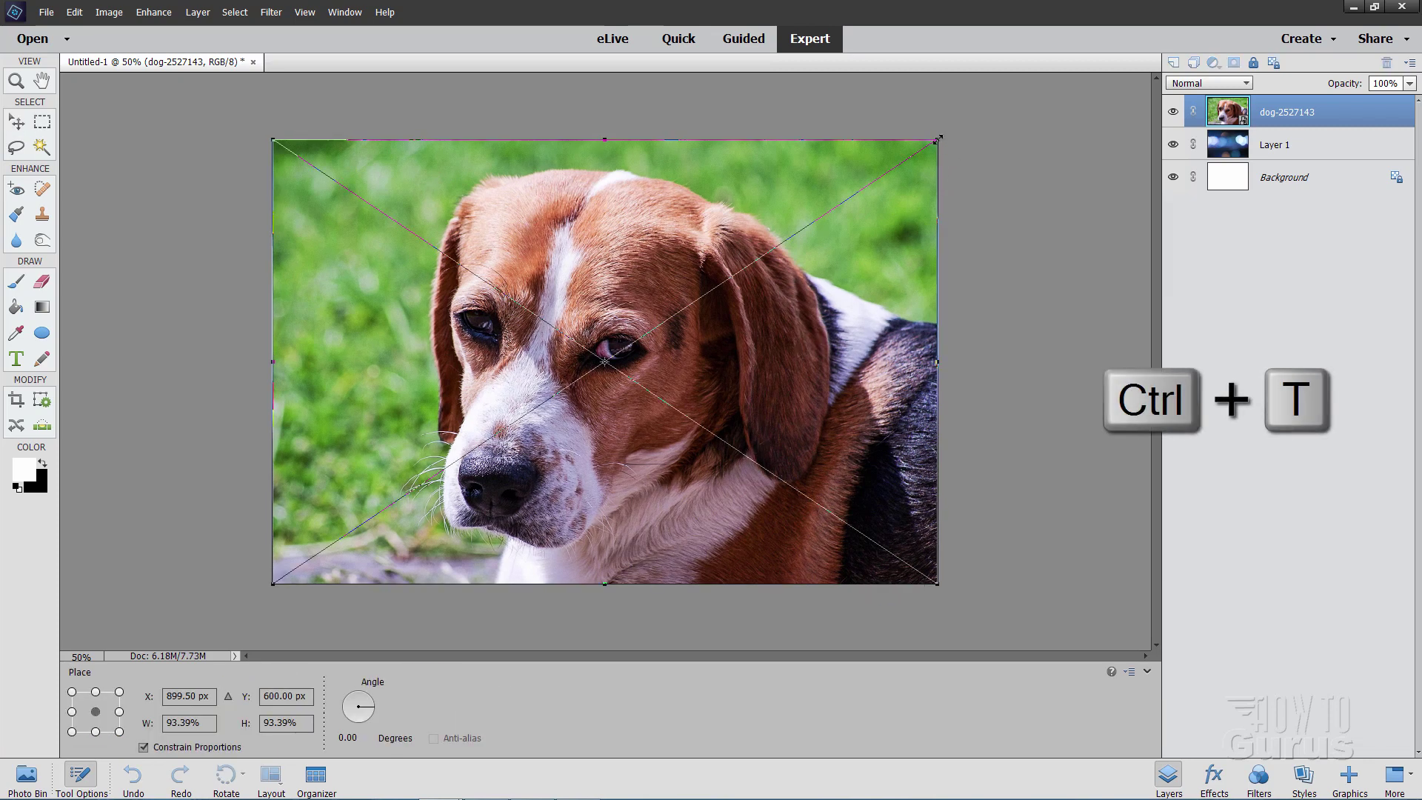
pyautogui.moveTo(938, 140); pyautogui.dragTo(986, 105)
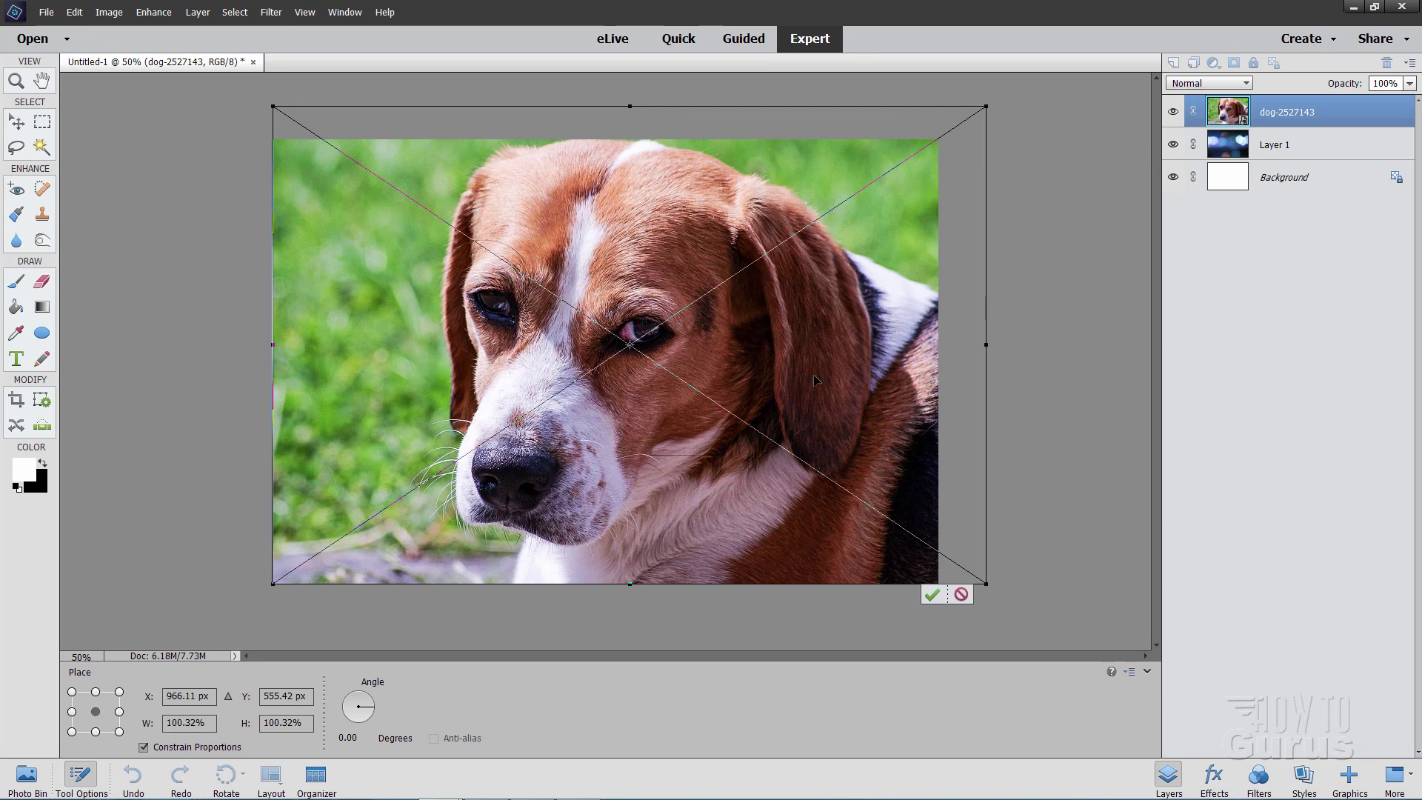
pyautogui.click(932, 594)
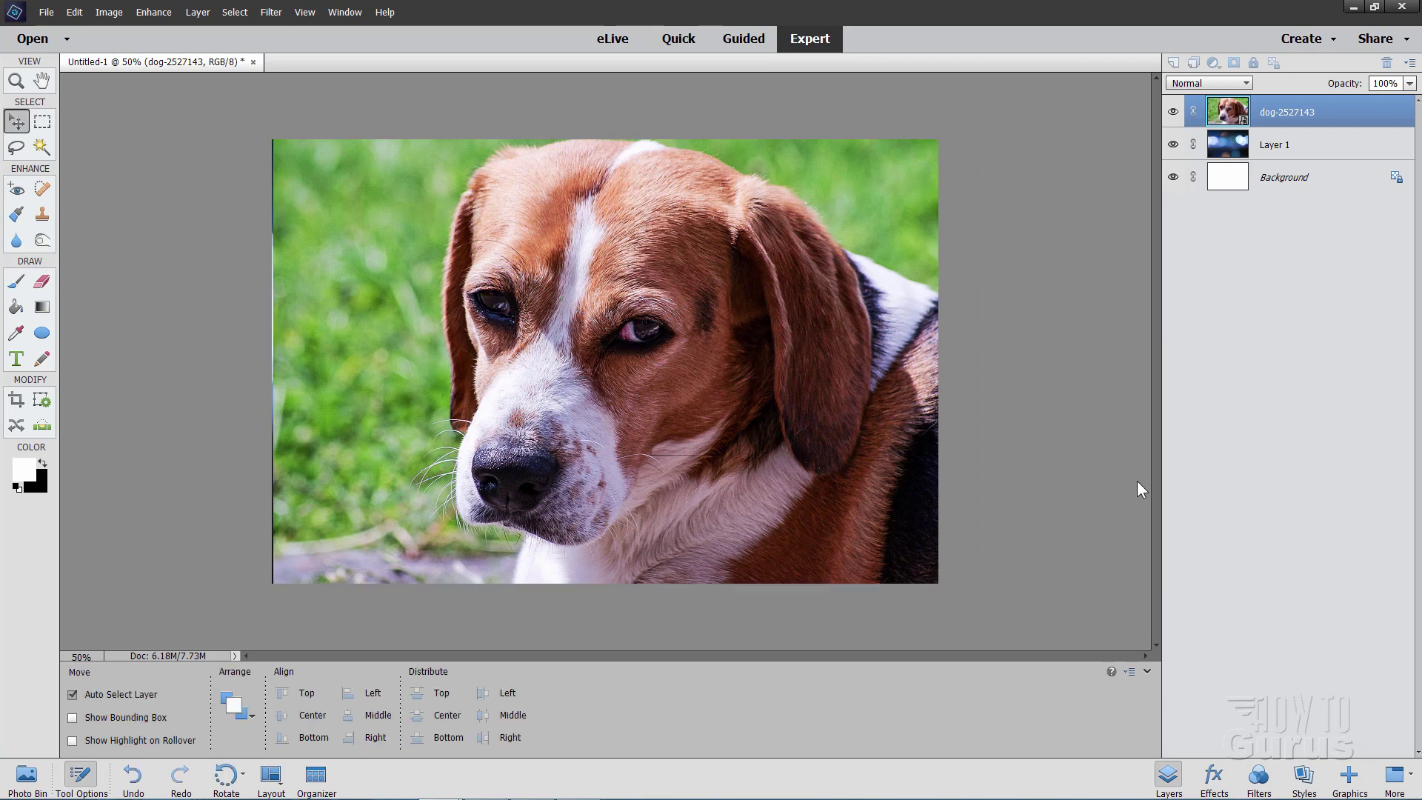
pyautogui.hotkey('ctrl', 't')
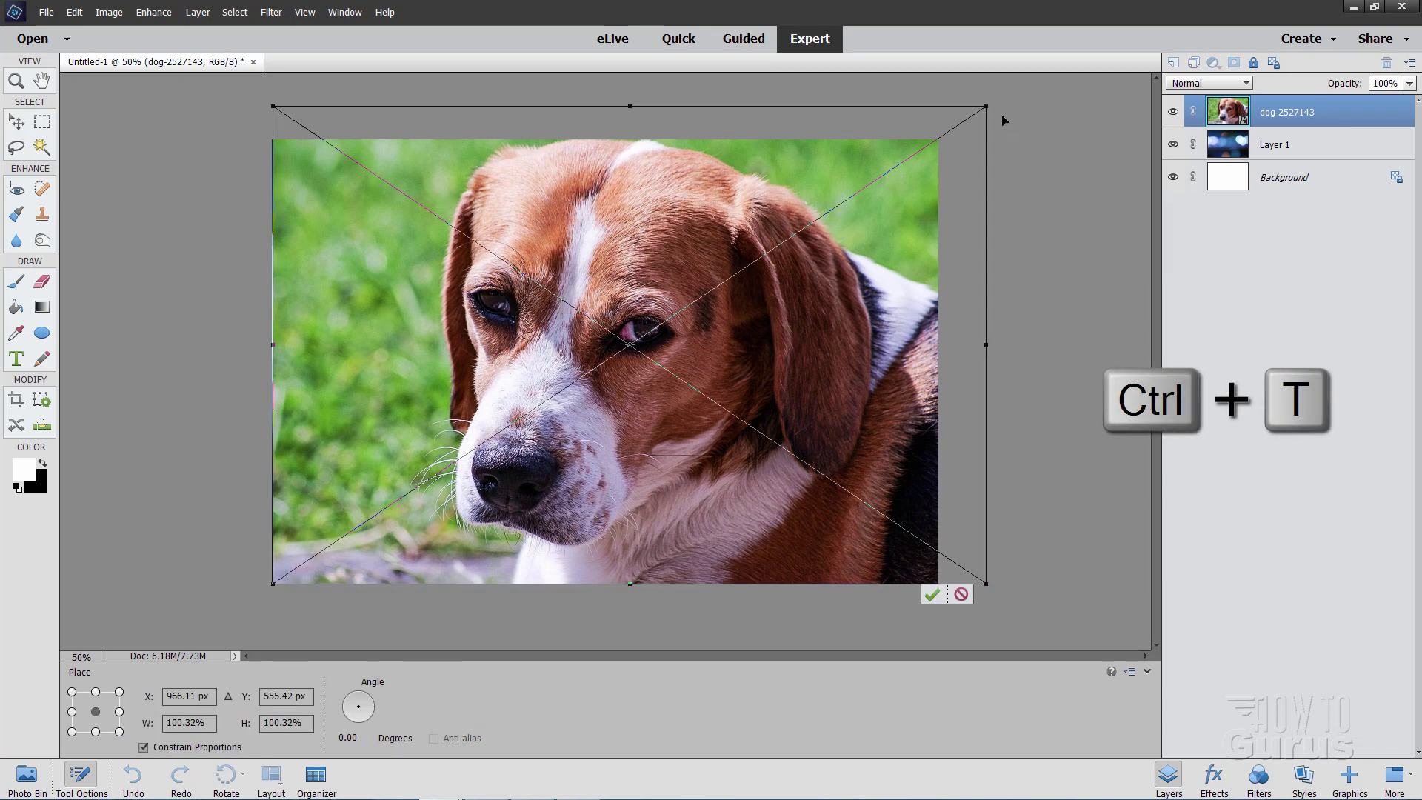
pyautogui.moveTo(986, 107); pyautogui.dragTo(911, 154)
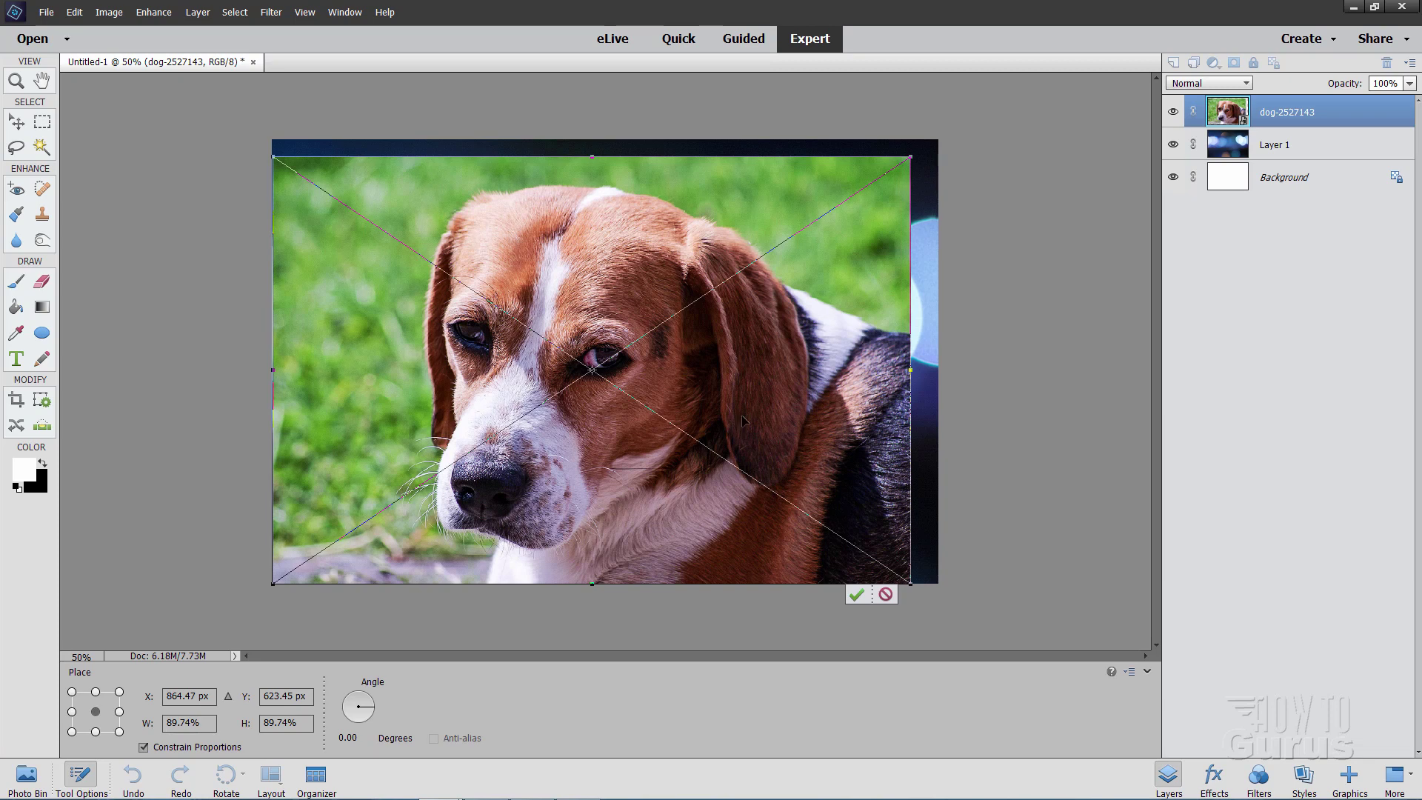
pyautogui.click(856, 594)
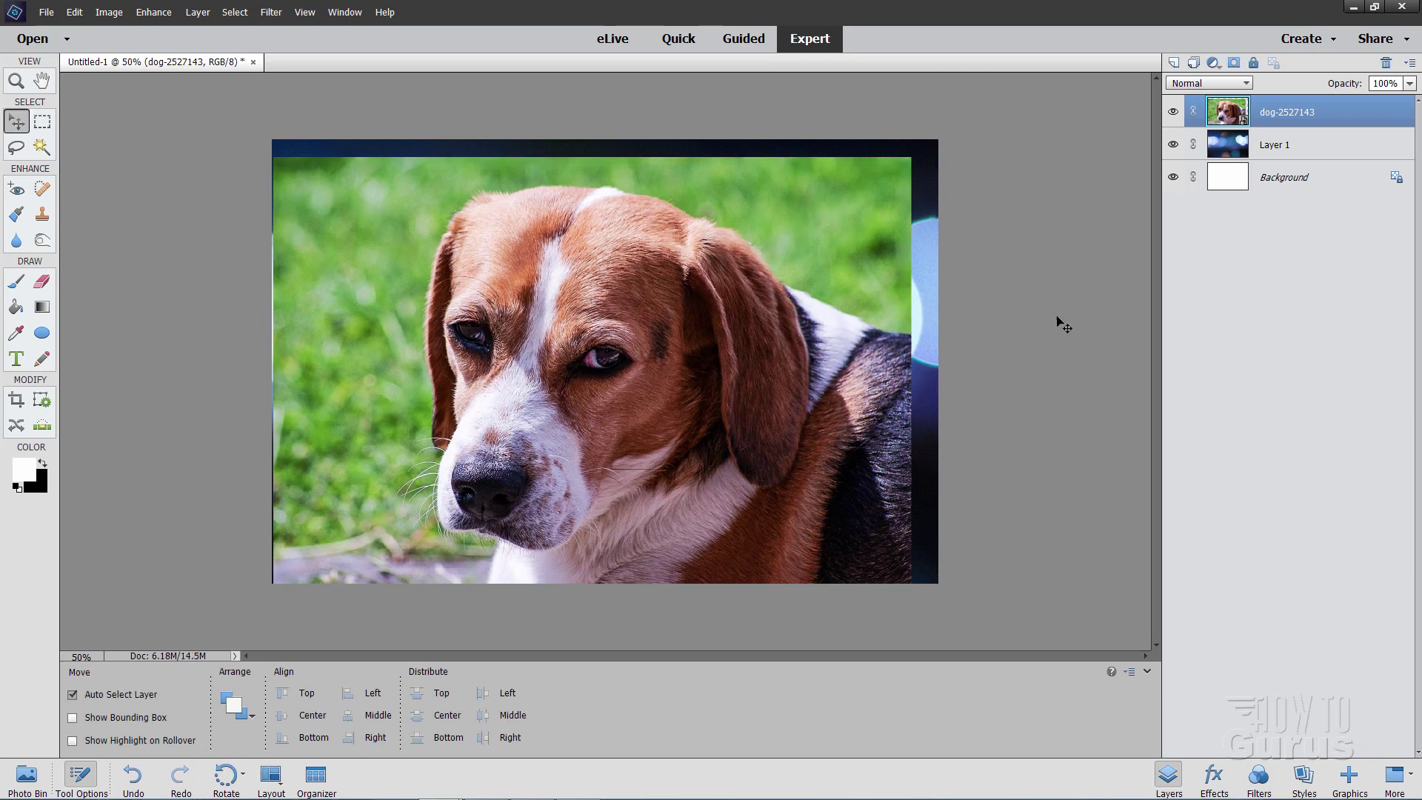
pyautogui.click(1173, 112)
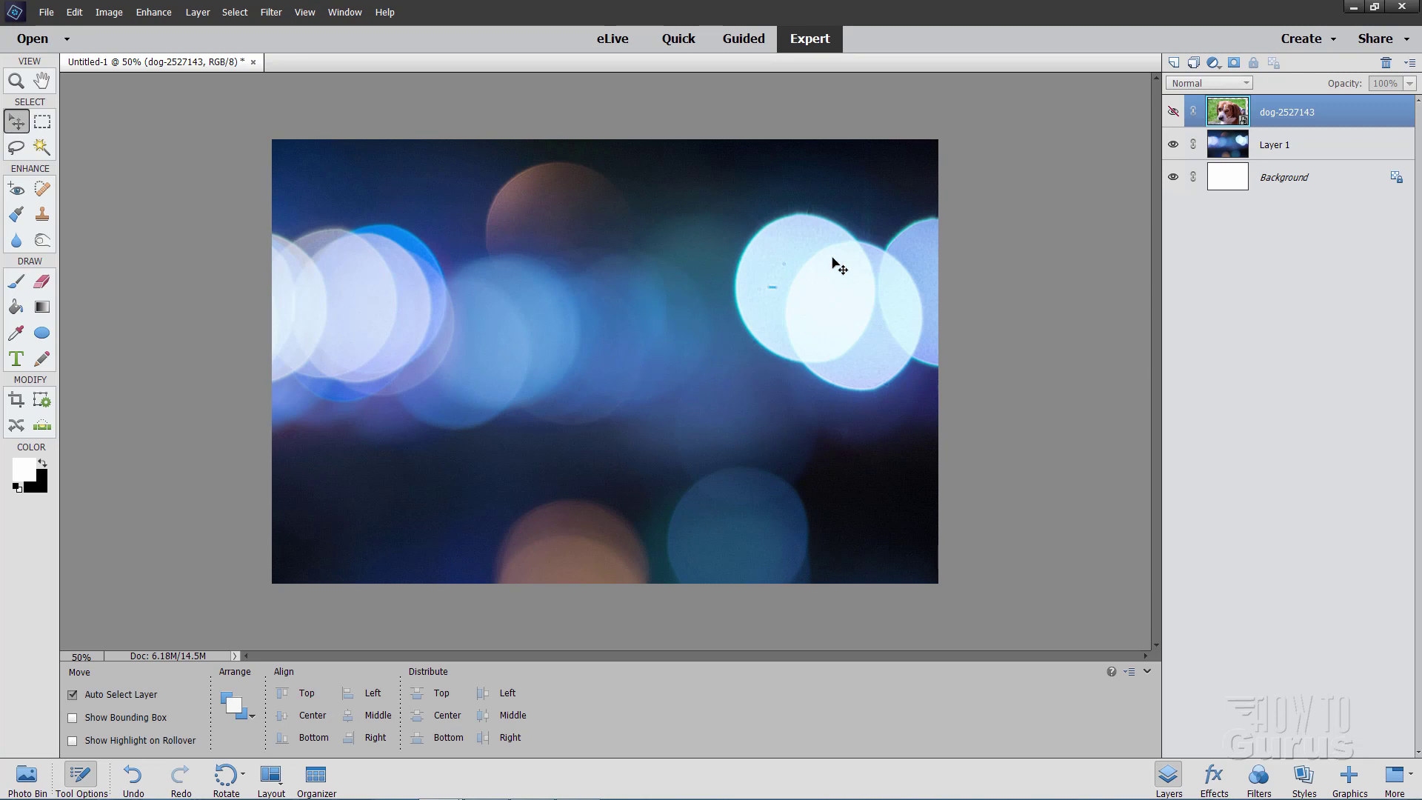
pyautogui.click(1174, 112)
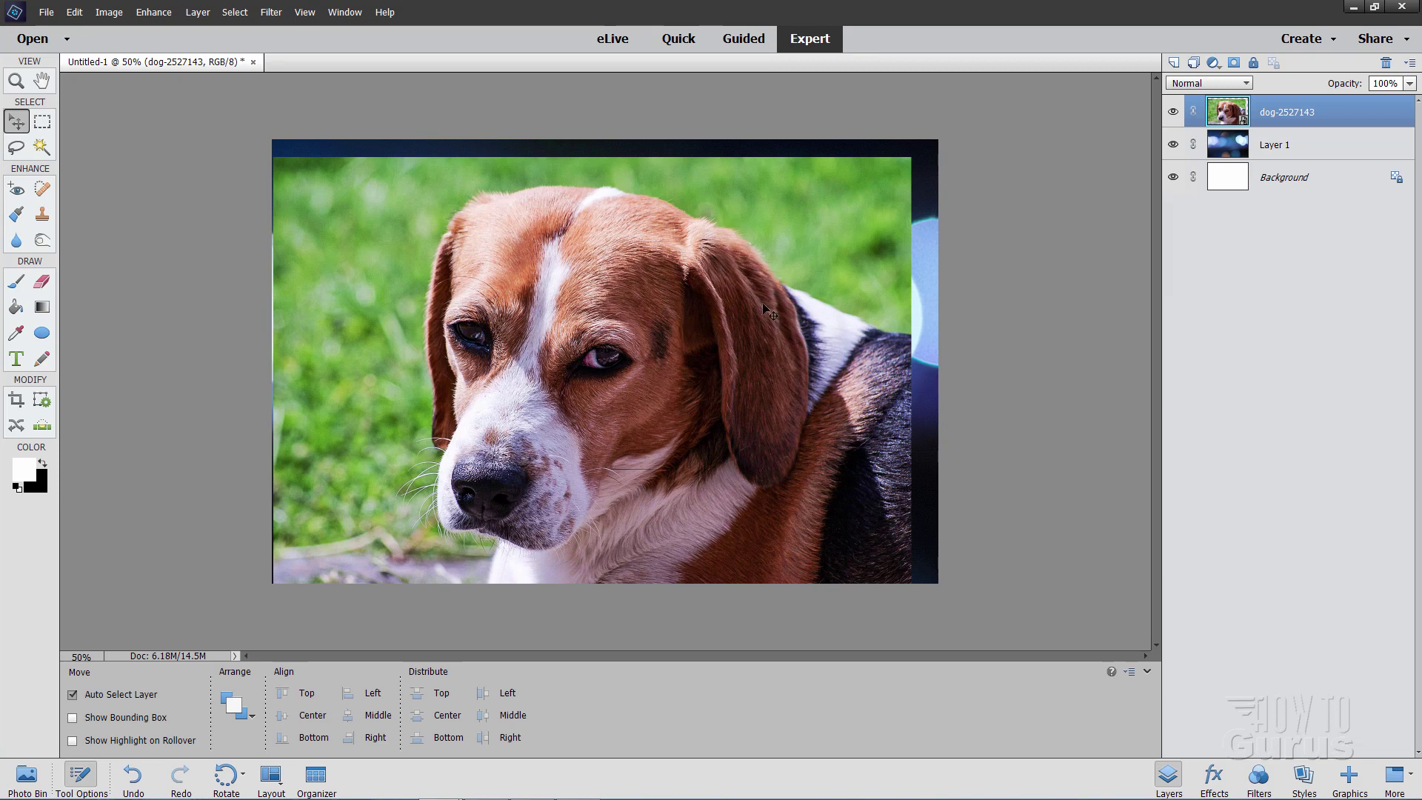
pyautogui.click(271, 13)
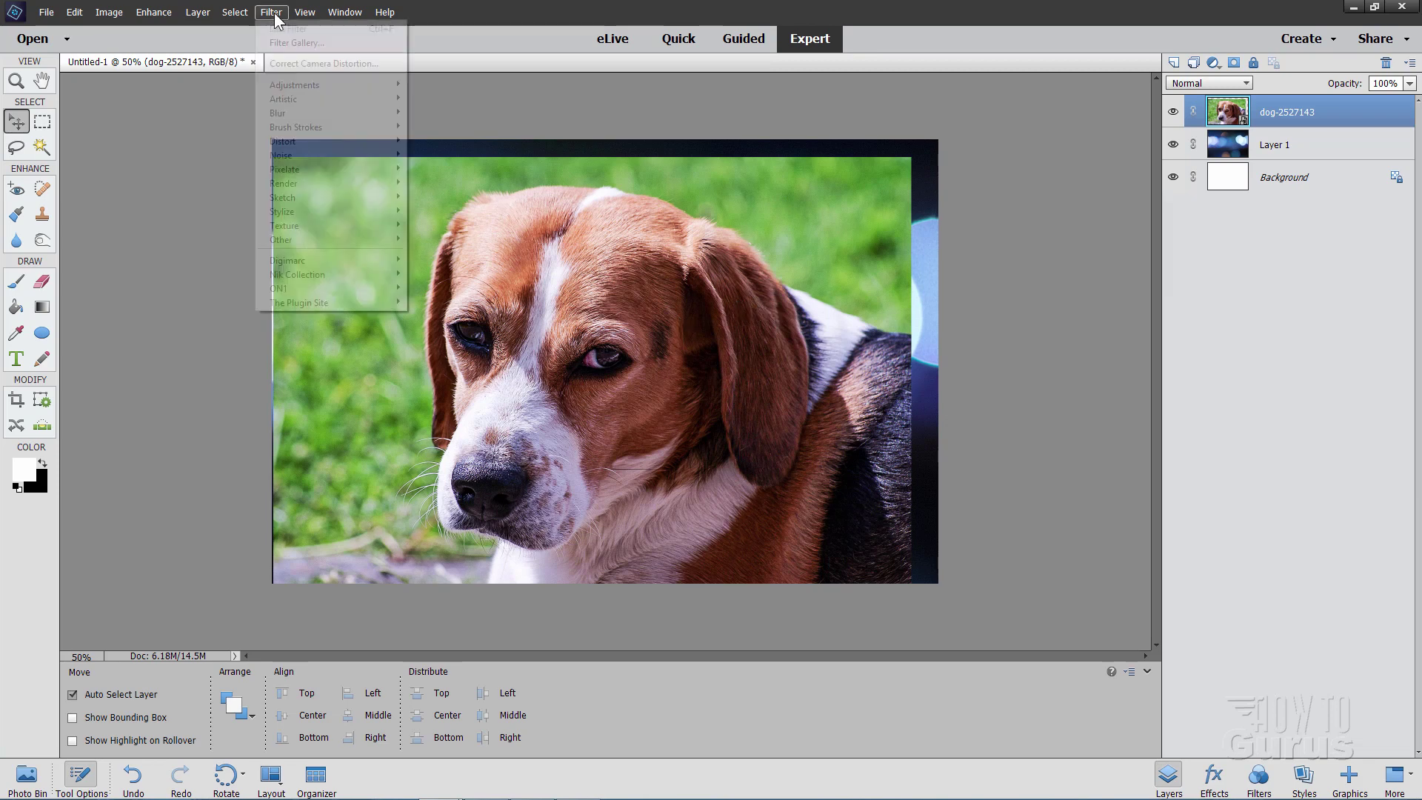
pyautogui.click(282, 41)
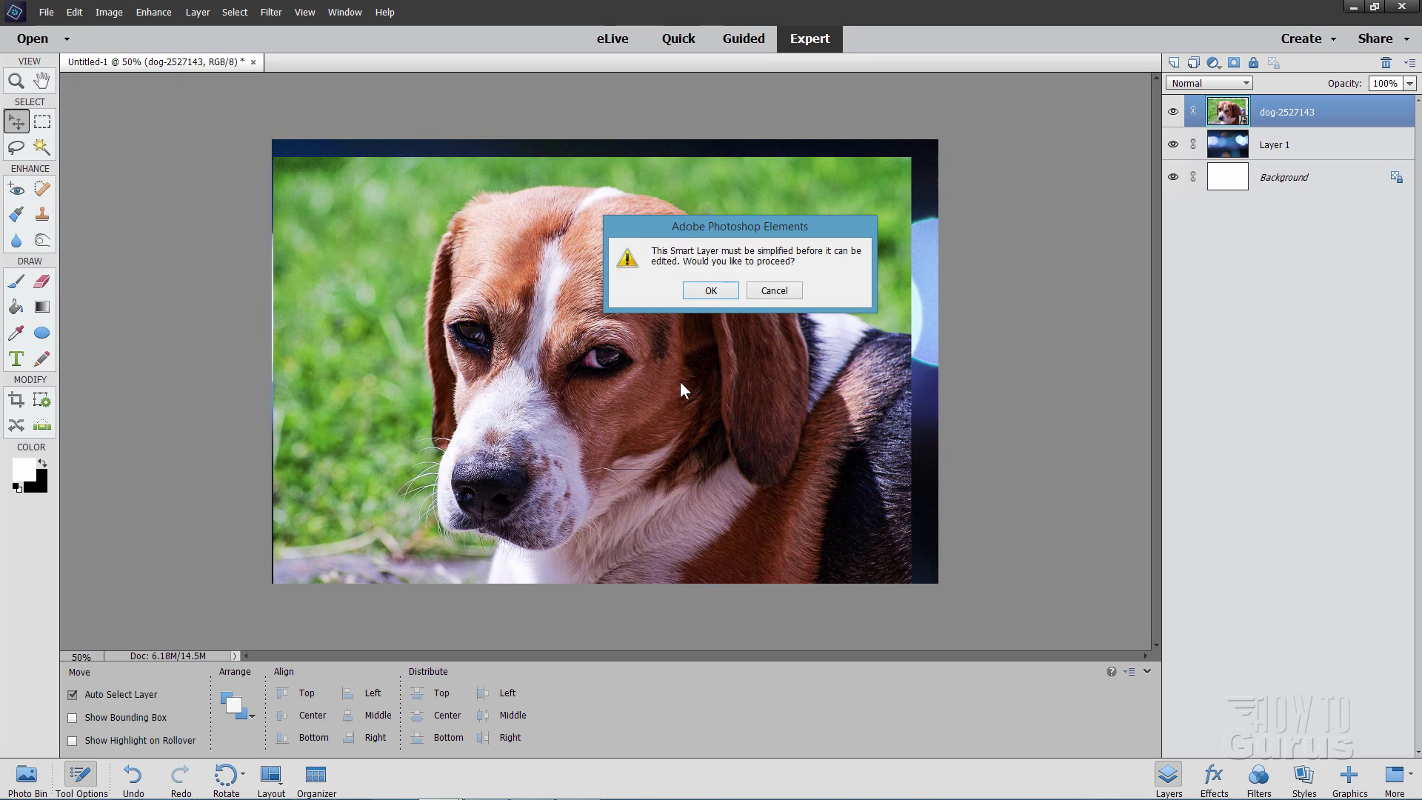
pyautogui.click(783, 293)
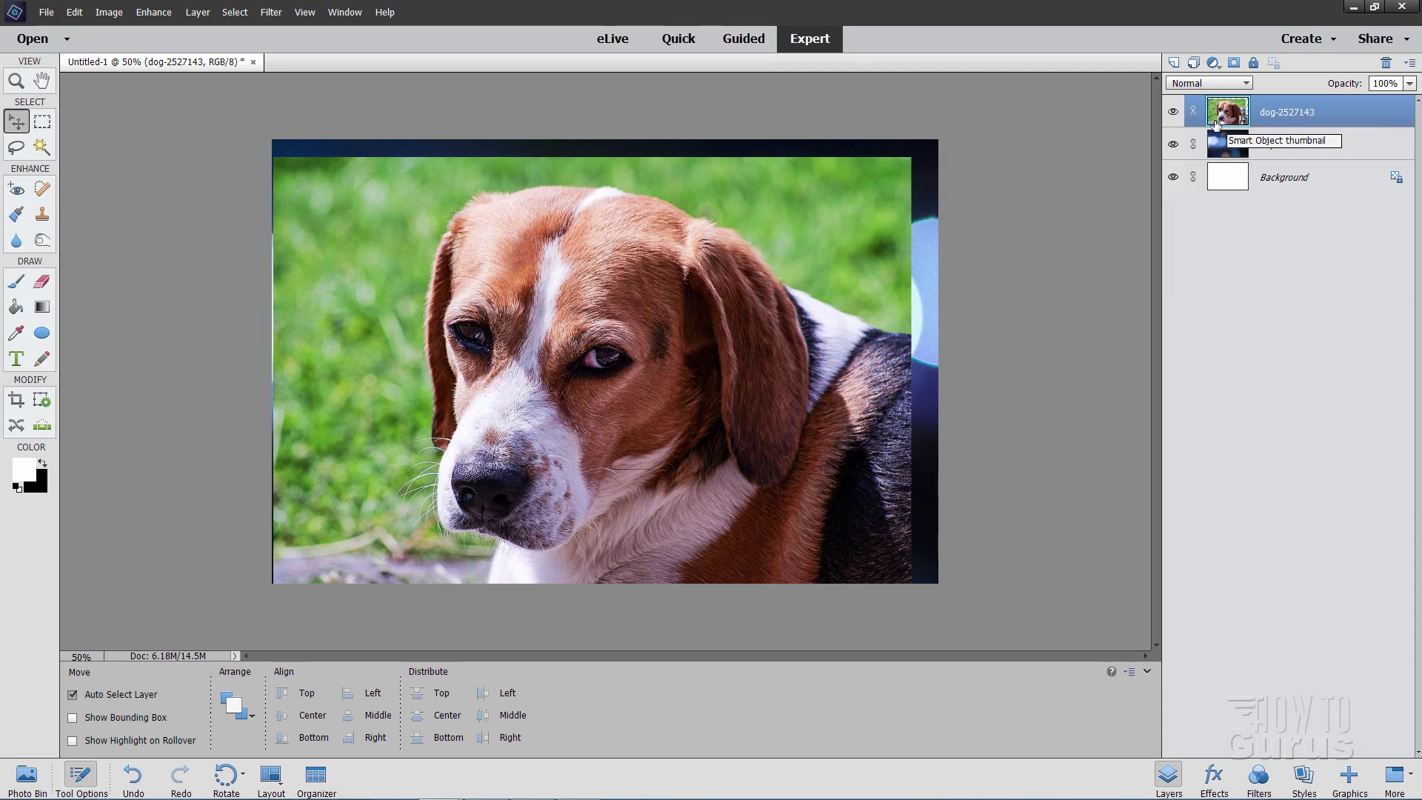
# Duplicate the dog layer as 'dog-2527143 copy' and simplify the copy.
pyautogui.rightClick(1294, 117)
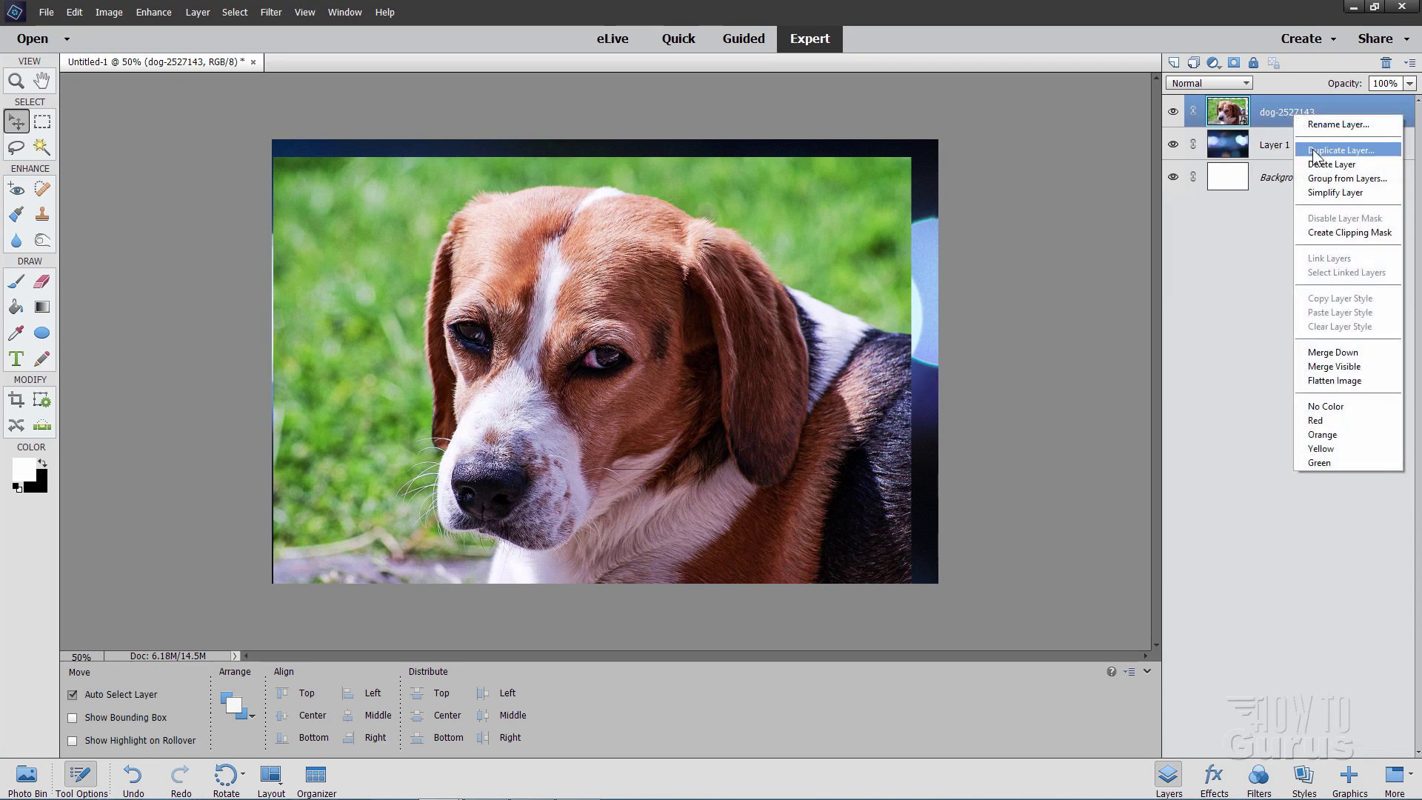
pyautogui.click(1314, 152)
pyautogui.click(739, 200)
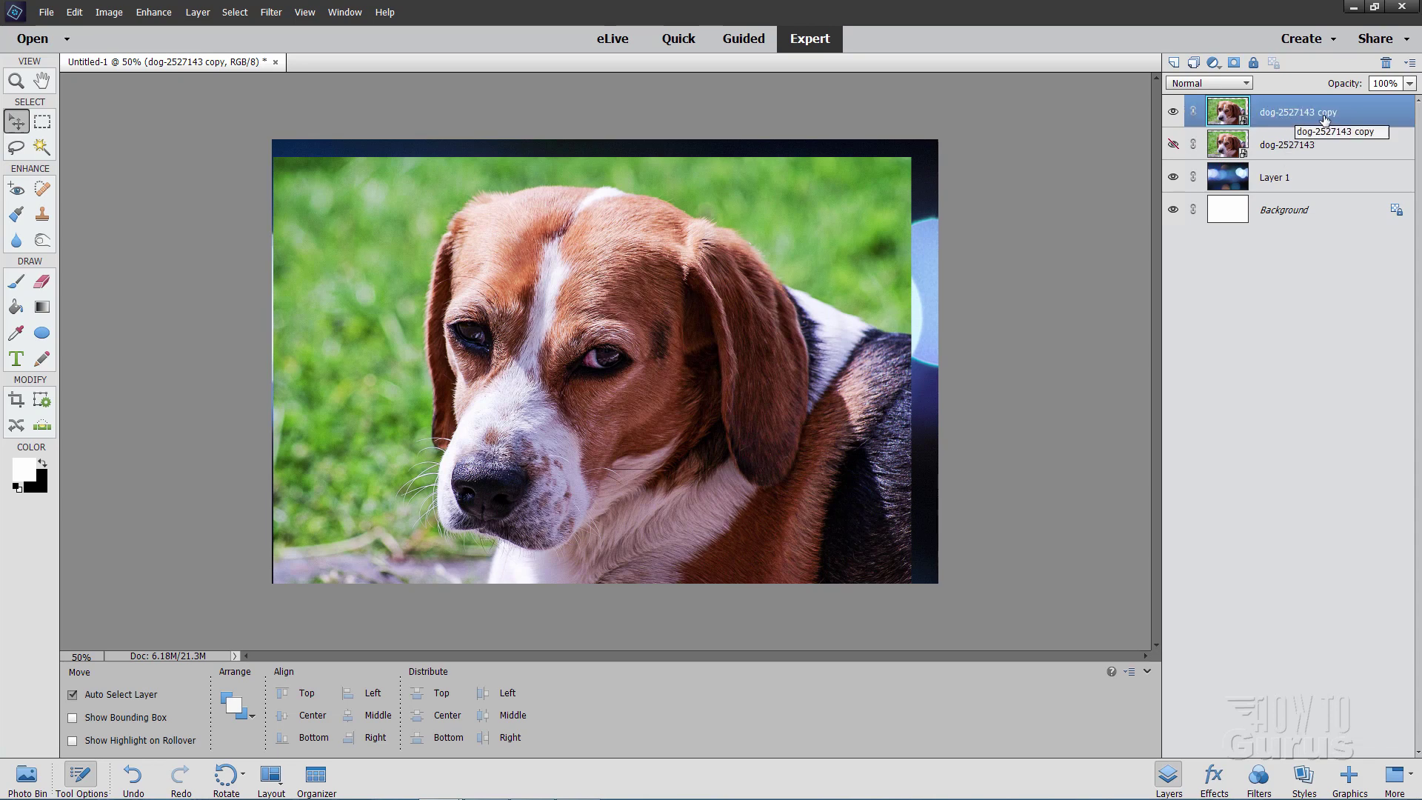
pyautogui.rightClick(1290, 116)
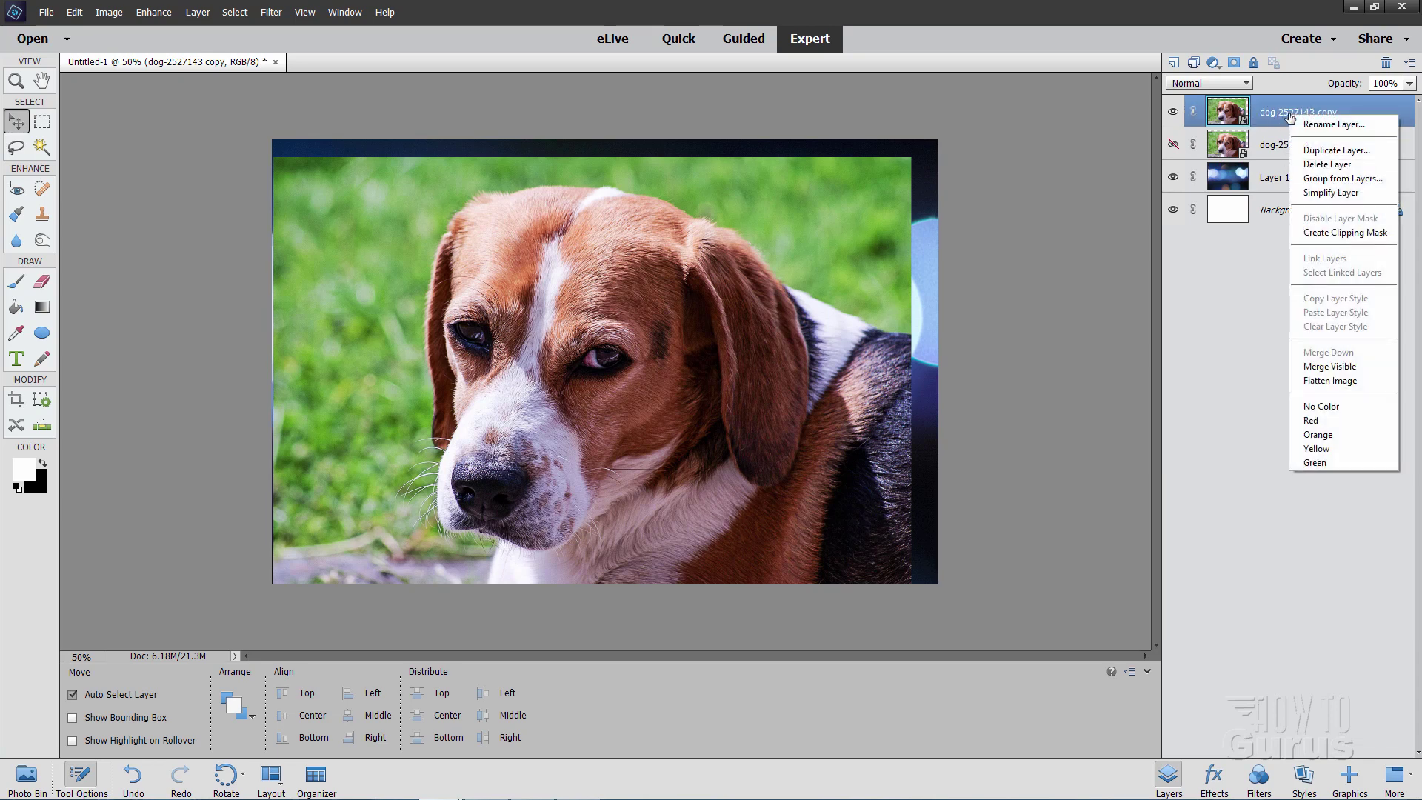
pyautogui.click(1315, 194)
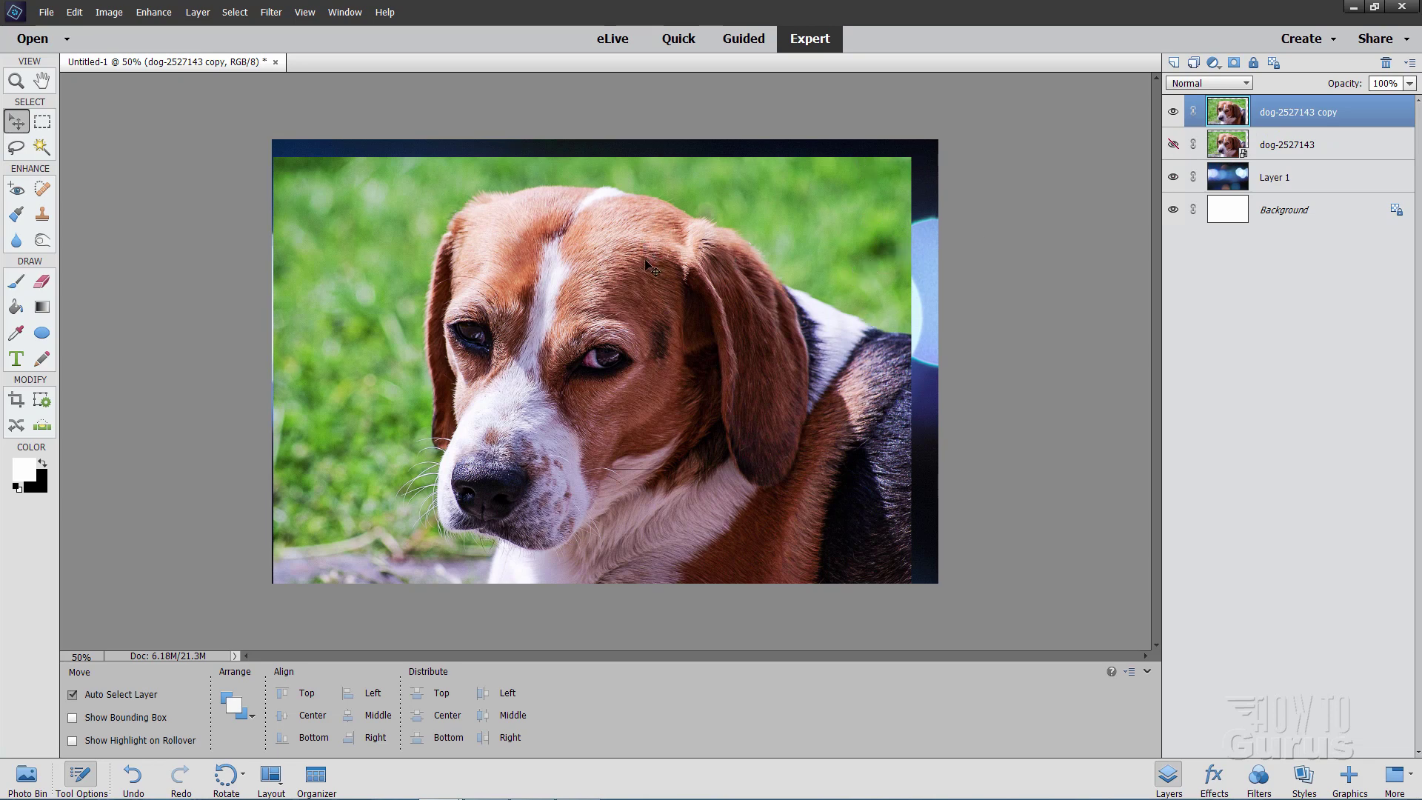
# Preview Sprayed Strokes and Dark Strokes, cancel, then show the original dog layer instead of the copy.
pyautogui.click(267, 12)
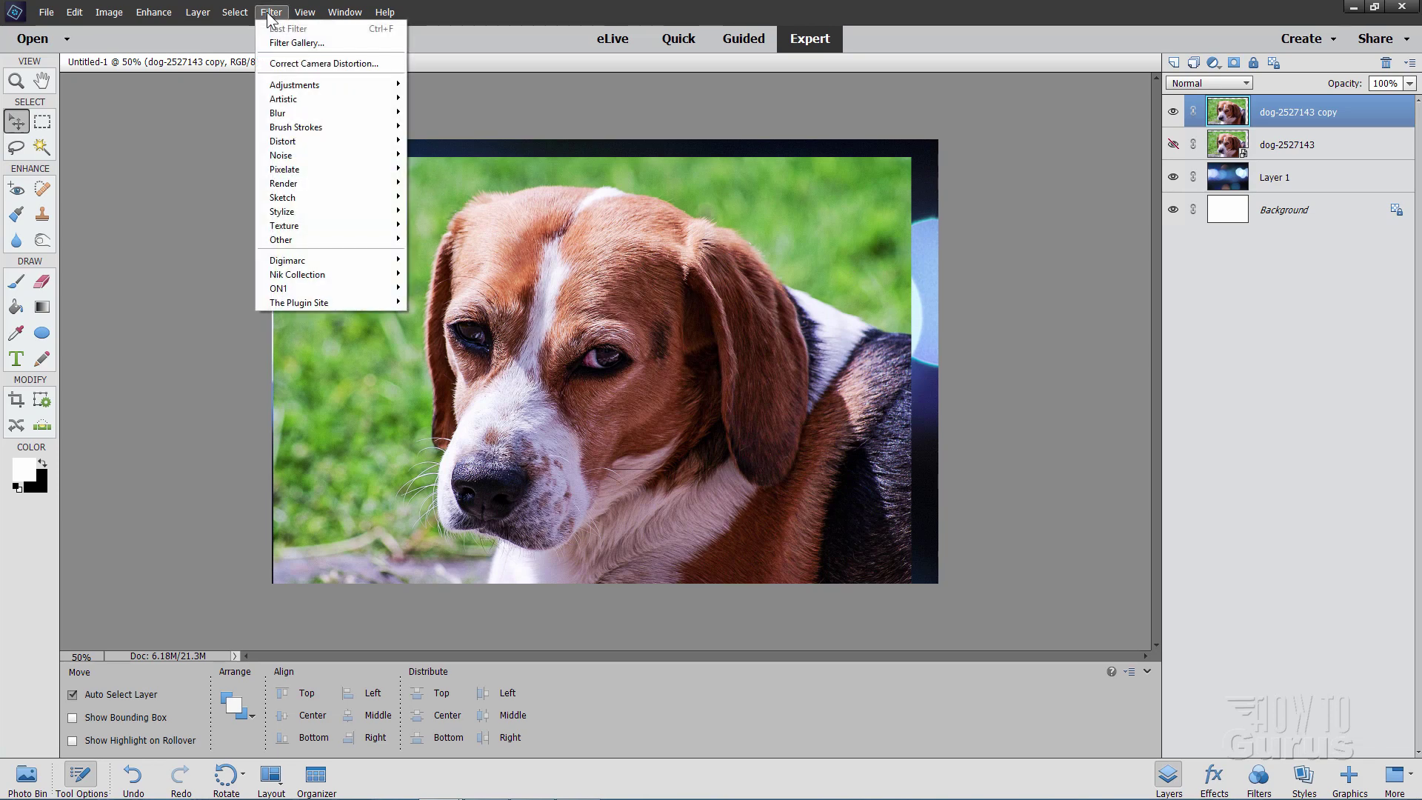
pyautogui.click(279, 42)
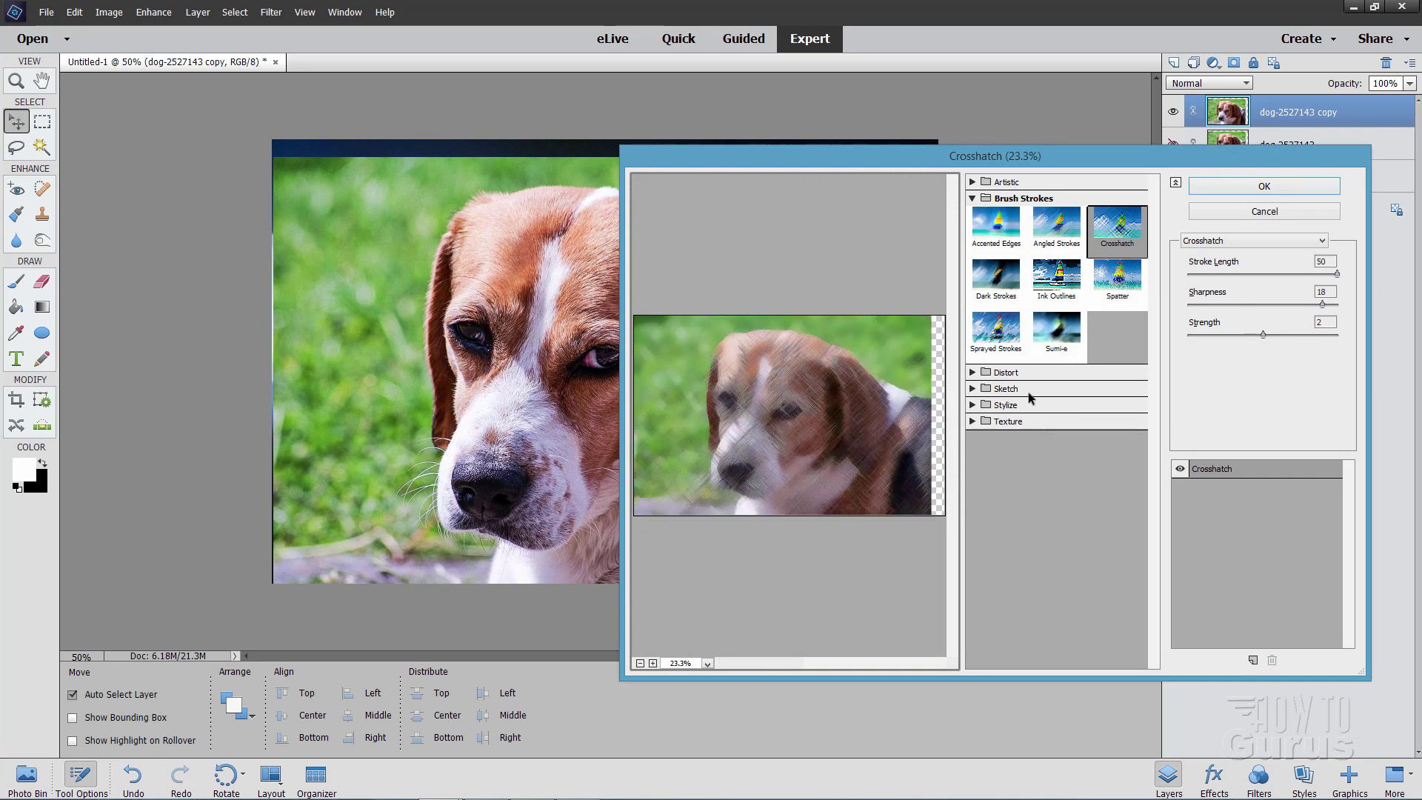
pyautogui.click(1017, 320)
pyautogui.click(998, 278)
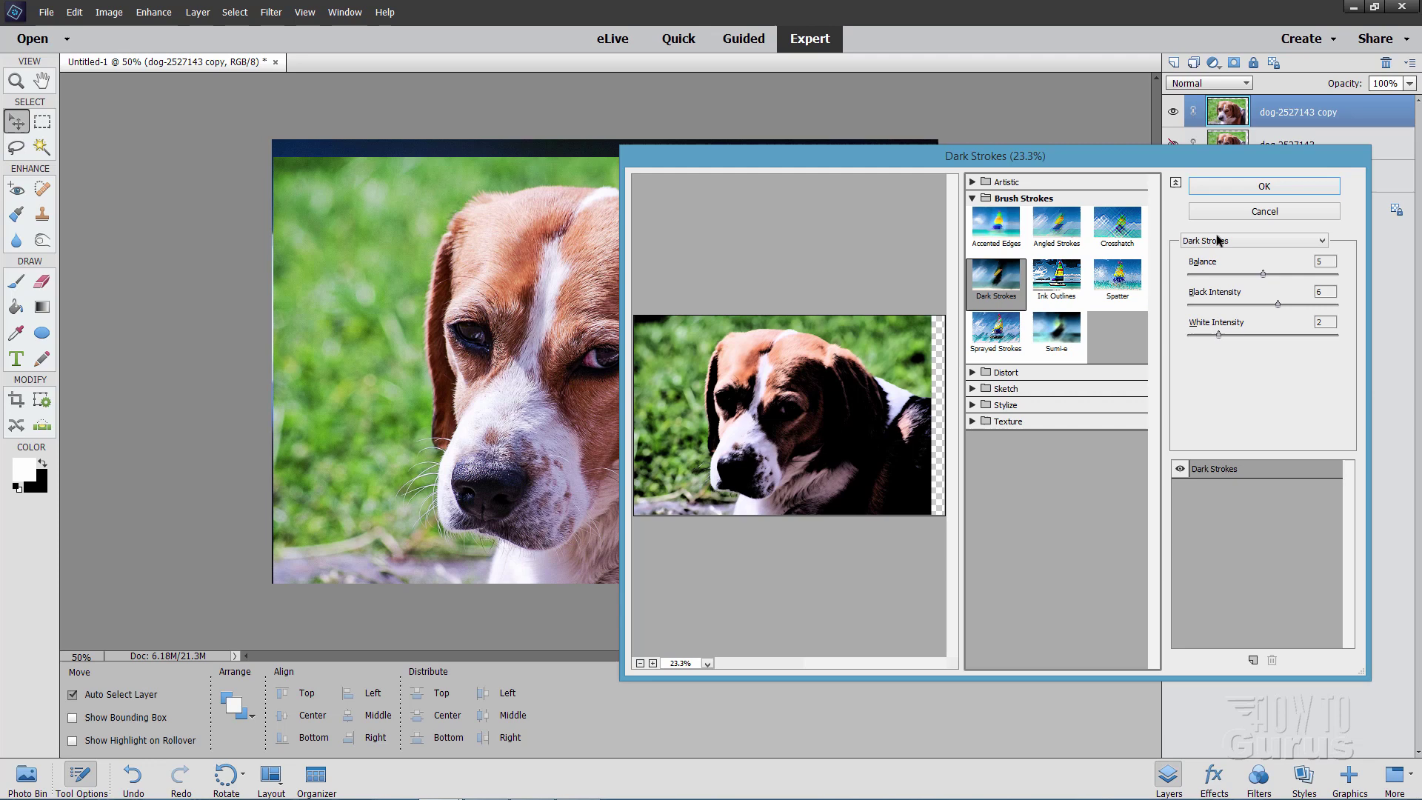
pyautogui.click(1236, 214)
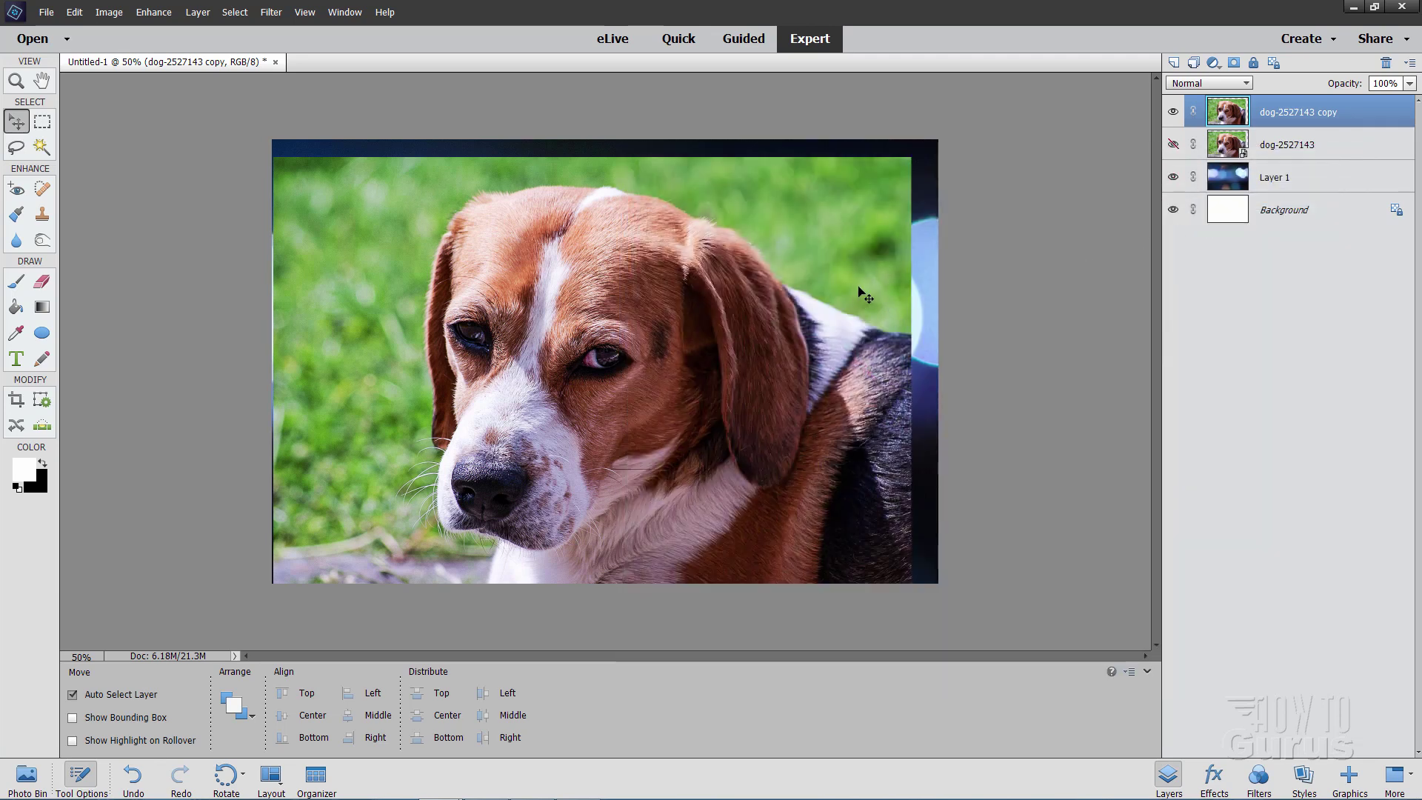
pyautogui.click(1173, 112)
pyautogui.click(1173, 144)
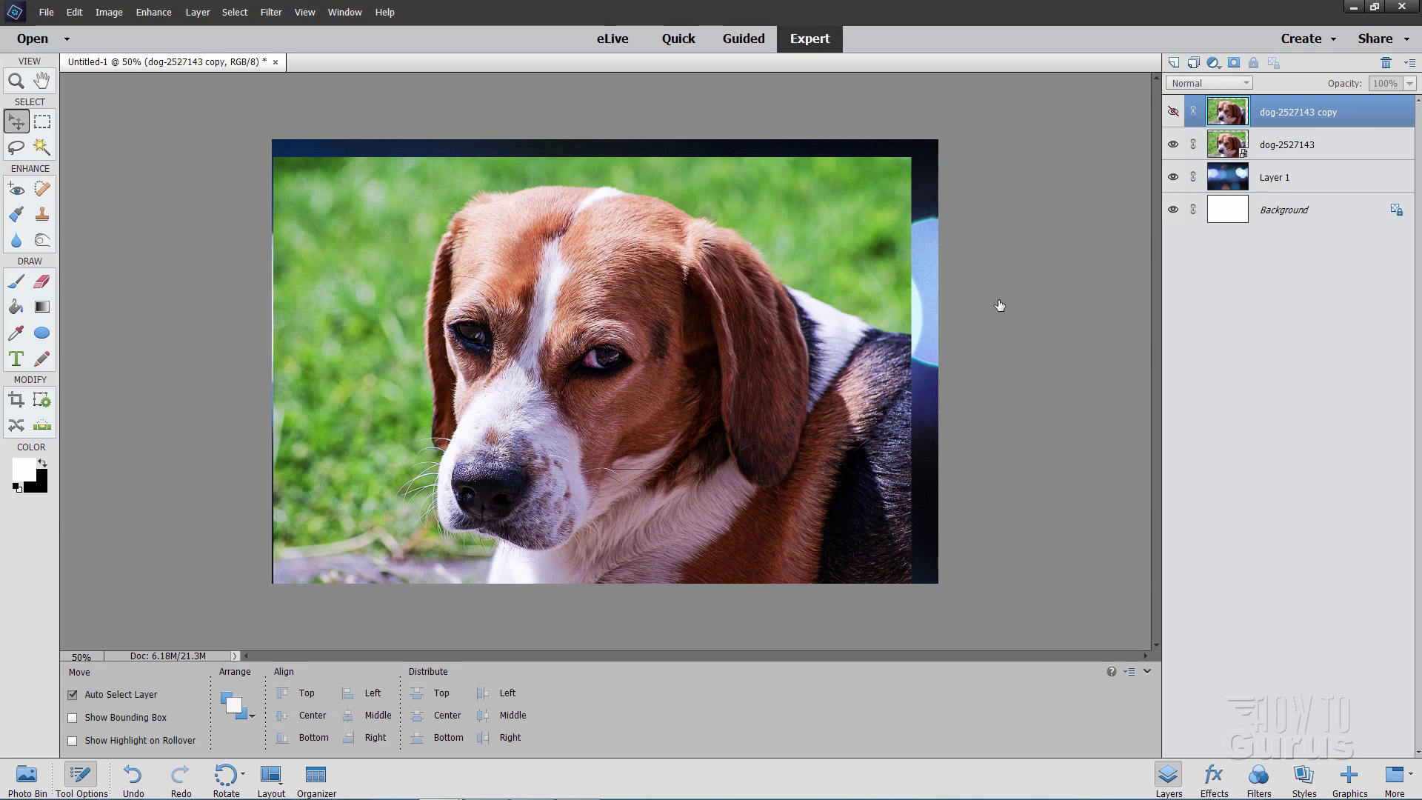
# Enlarge the original dog layer to about 95% and reposition it to fill the canvas.
pyautogui.click(1300, 152)
pyautogui.hotkey('ctrl', 't')
pyautogui.moveTo(738, 410); pyautogui.dragTo(766, 408)
pyautogui.hotkey('ctrl', 't')
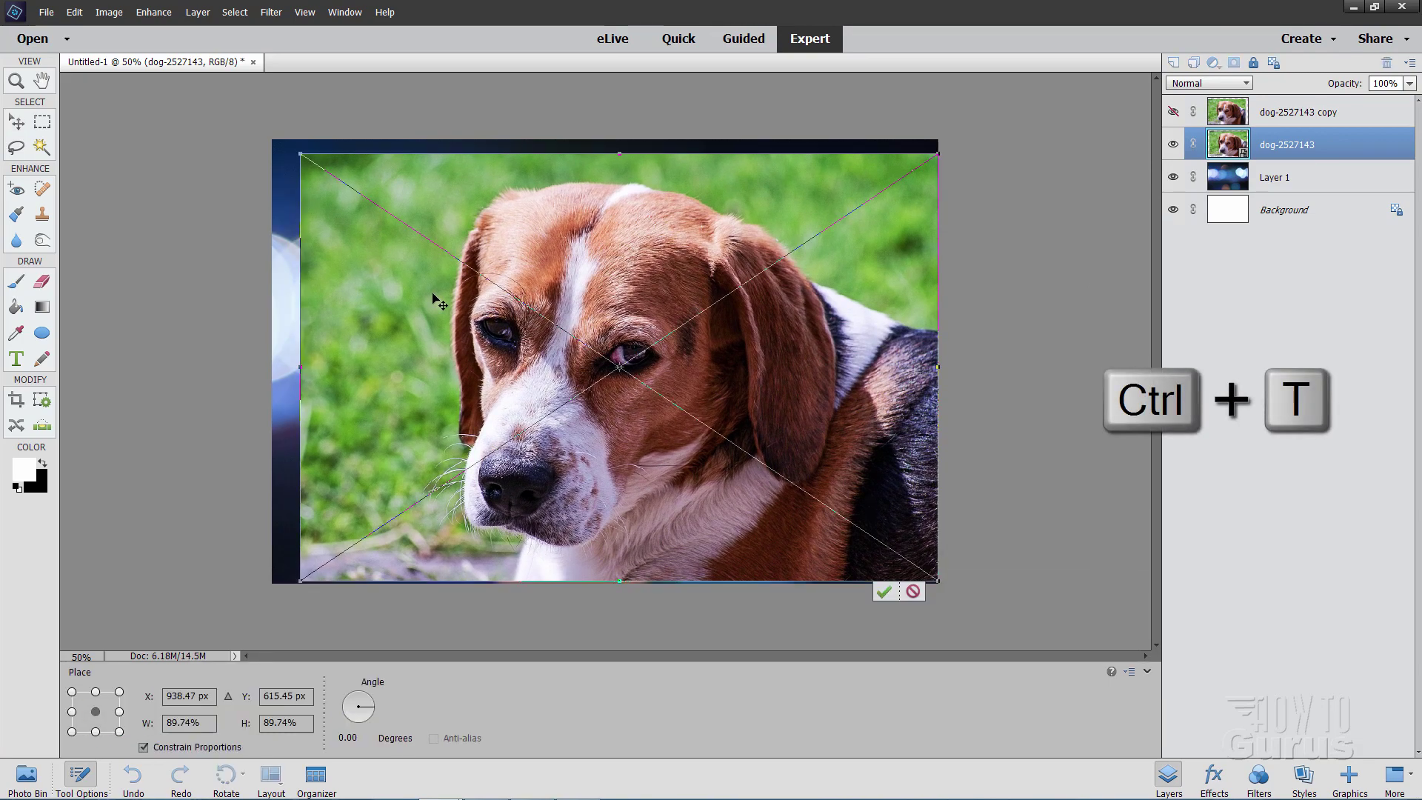
pyautogui.moveTo(299, 154); pyautogui.dragTo(268, 134)
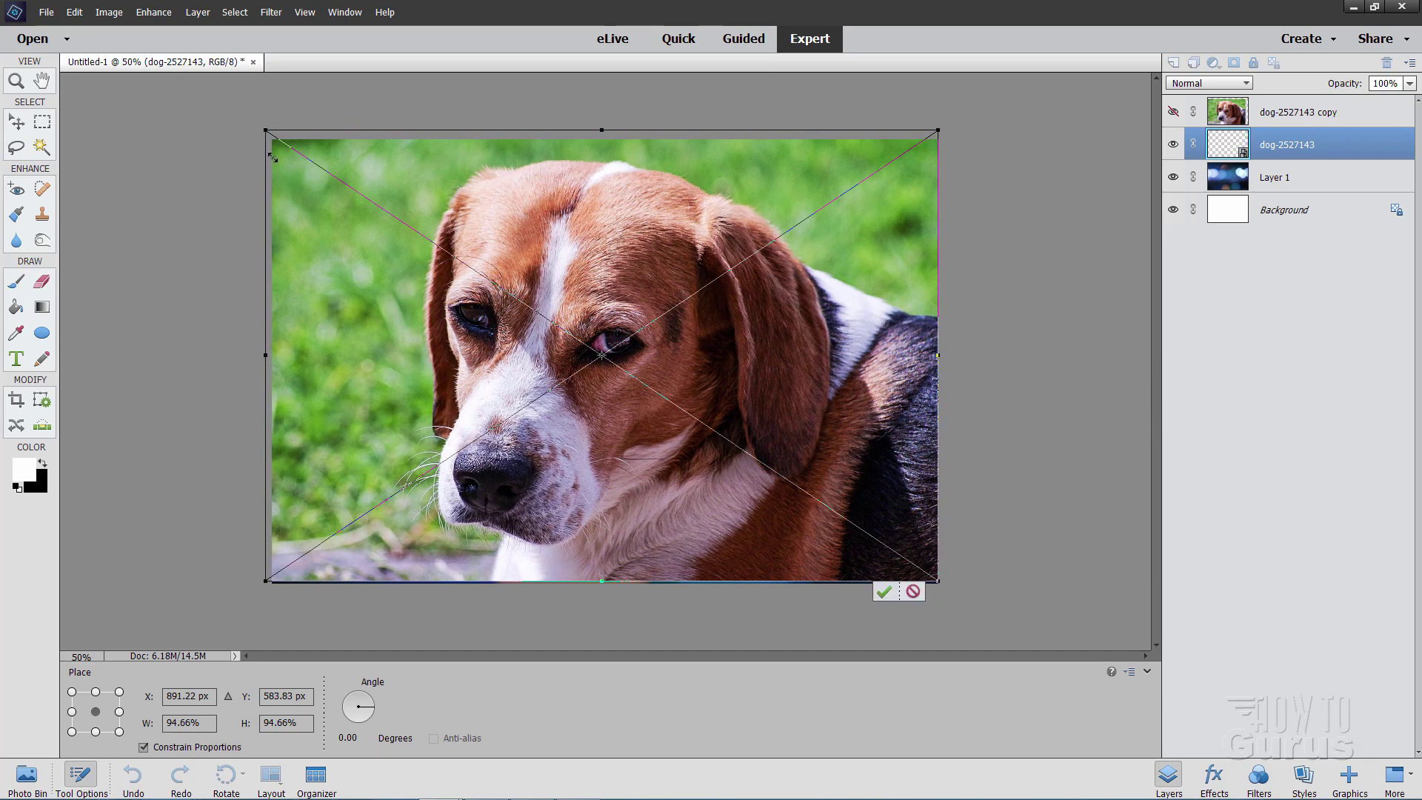
pyautogui.moveTo(361, 426); pyautogui.dragTo(364, 429)
pyautogui.click(887, 595)
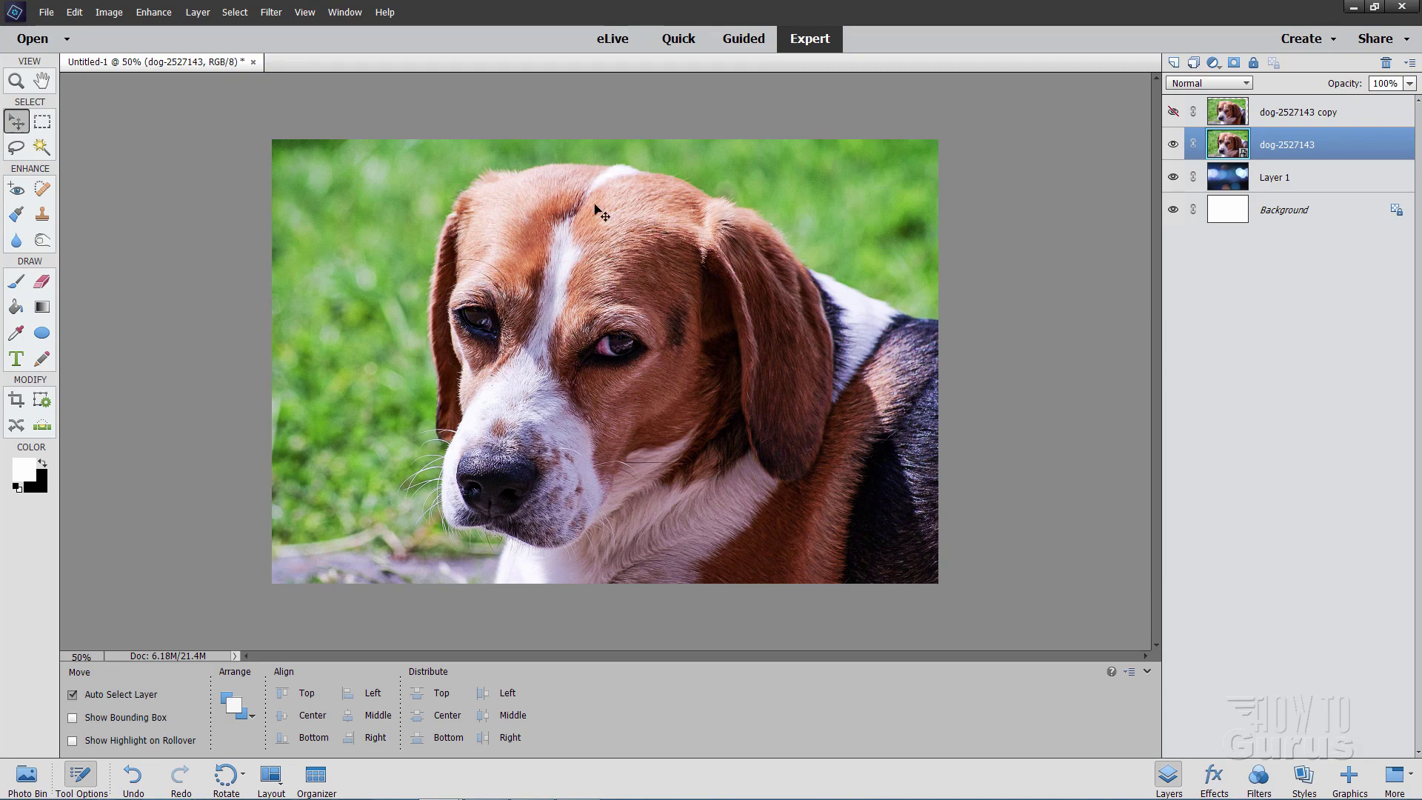
# Open palm-tree-hi (1).png, float its window over the dog image, and select all.
pyautogui.click(46, 13)
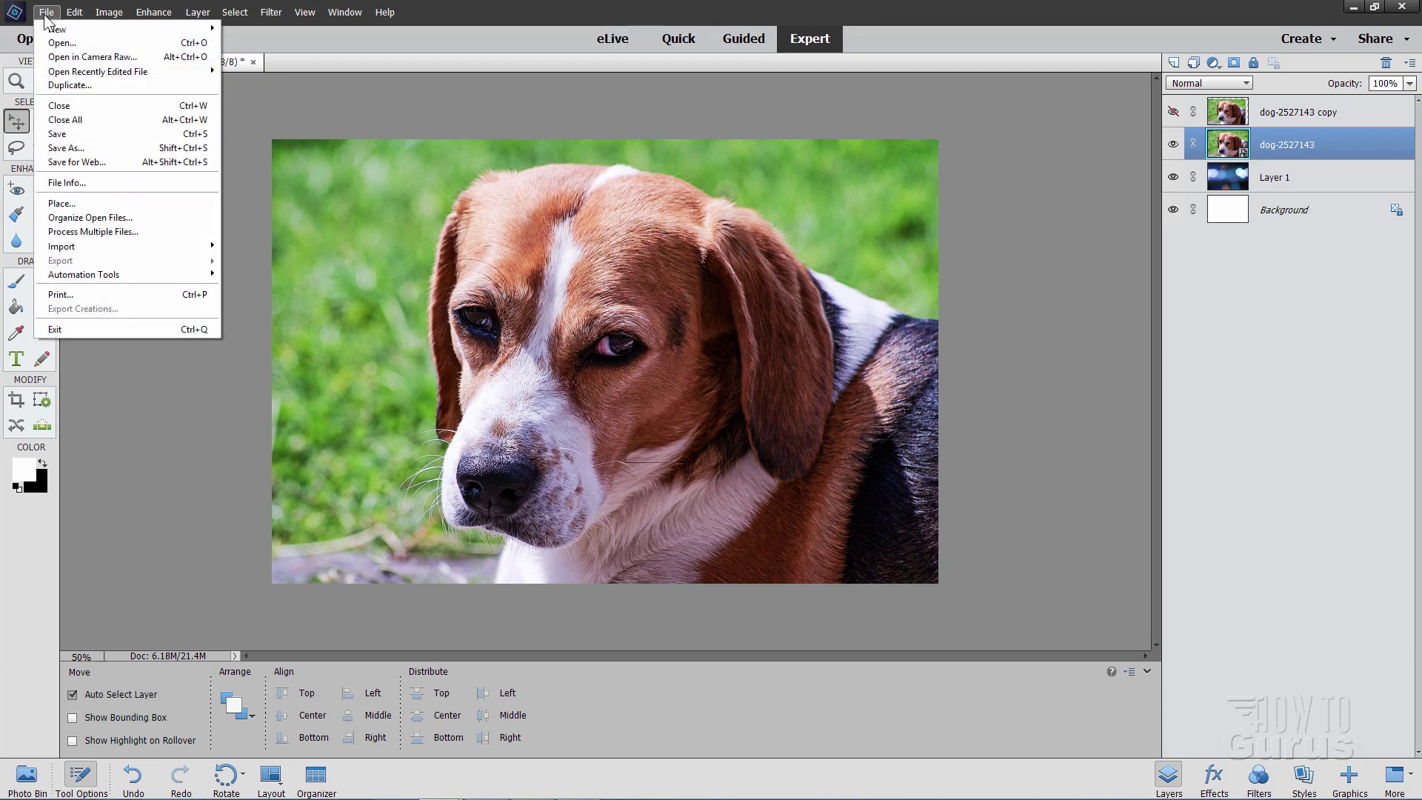
pyautogui.click(59, 43)
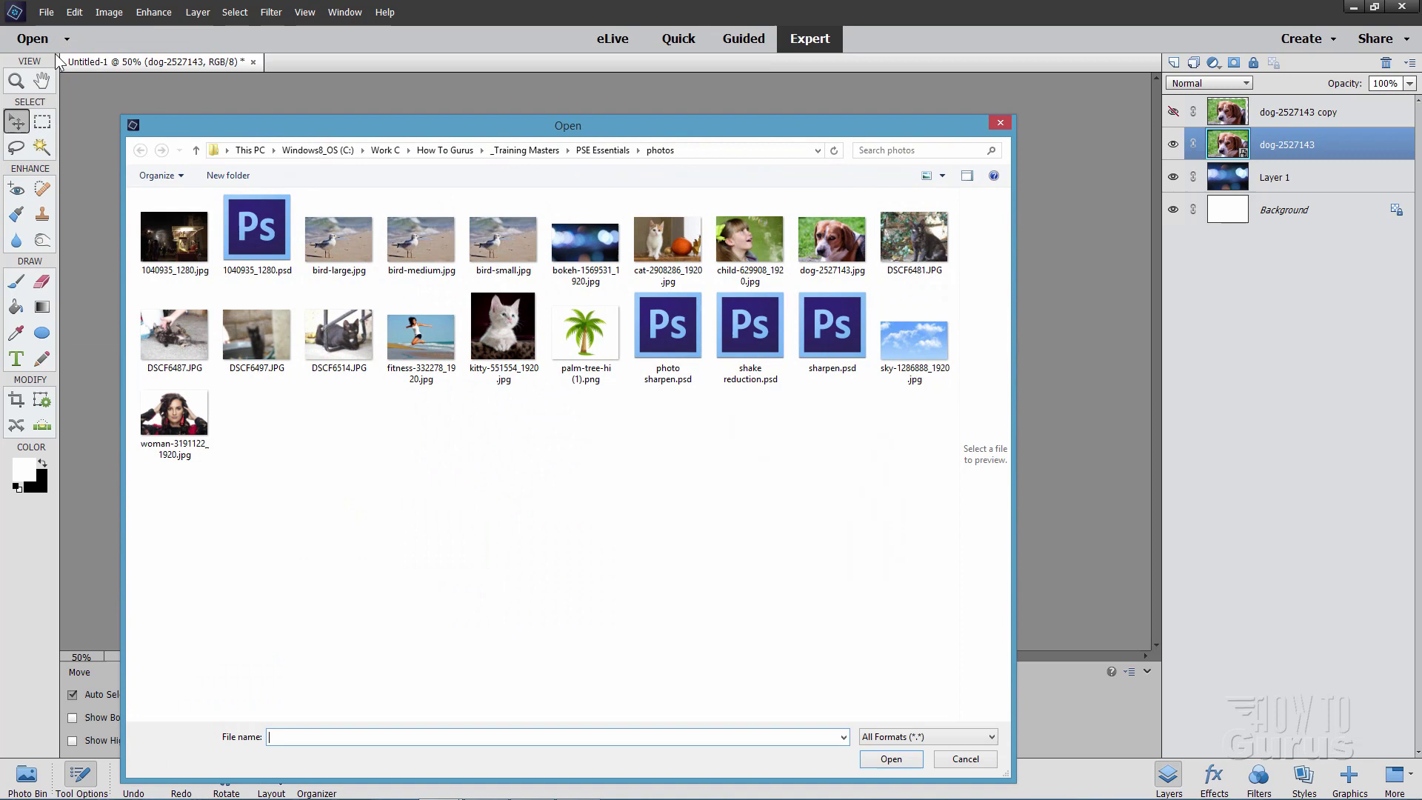
pyautogui.click(585, 346)
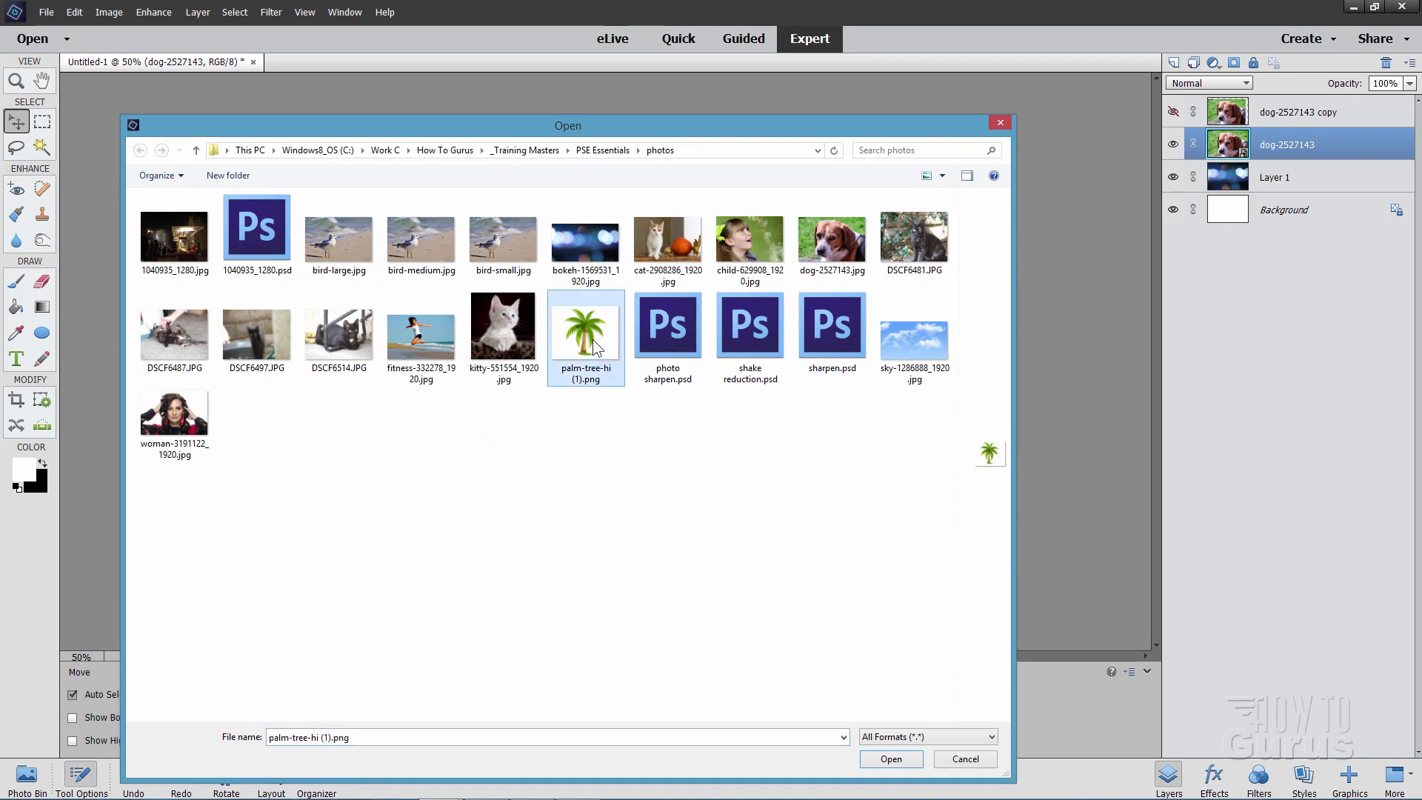
pyautogui.click(893, 760)
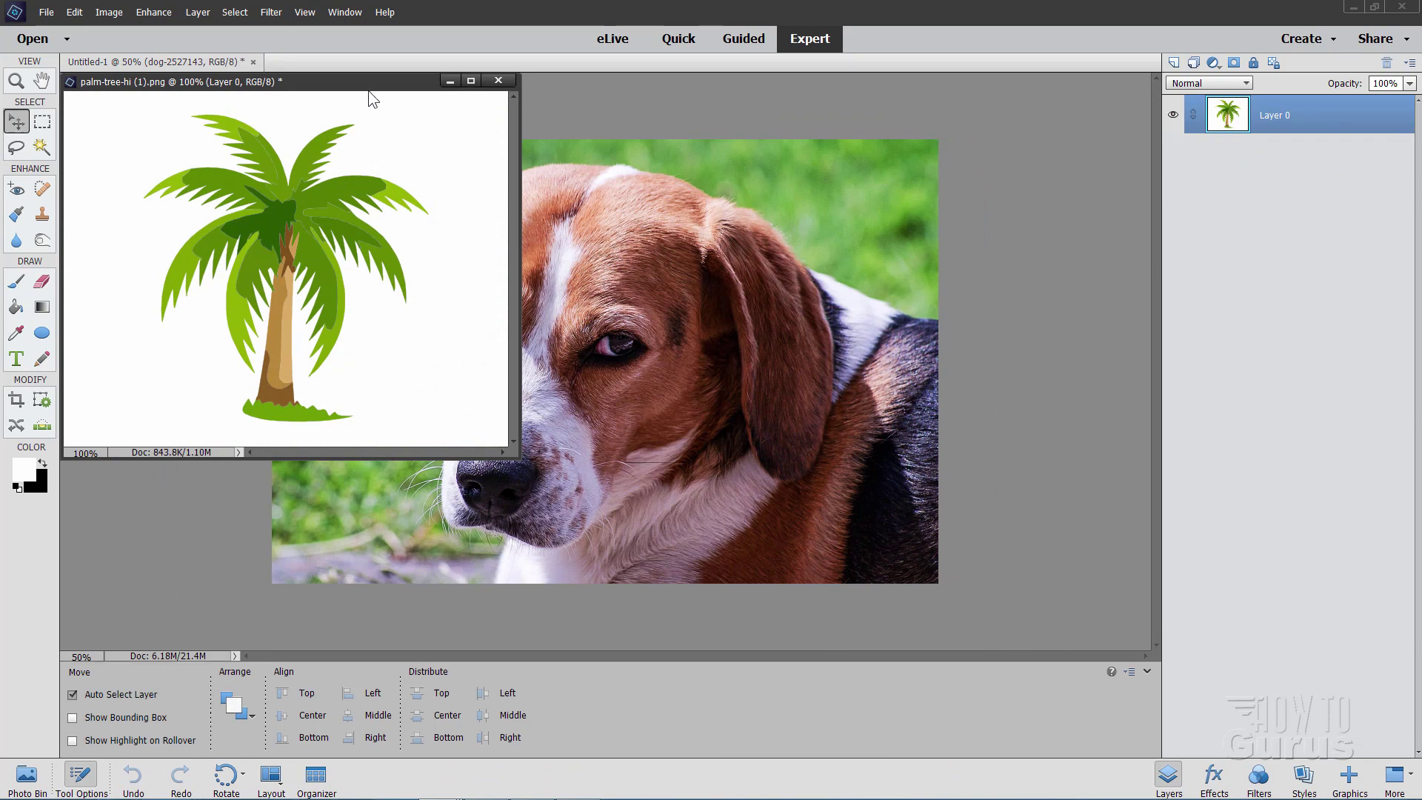
pyautogui.moveTo(369, 90); pyautogui.dragTo(857, 314)
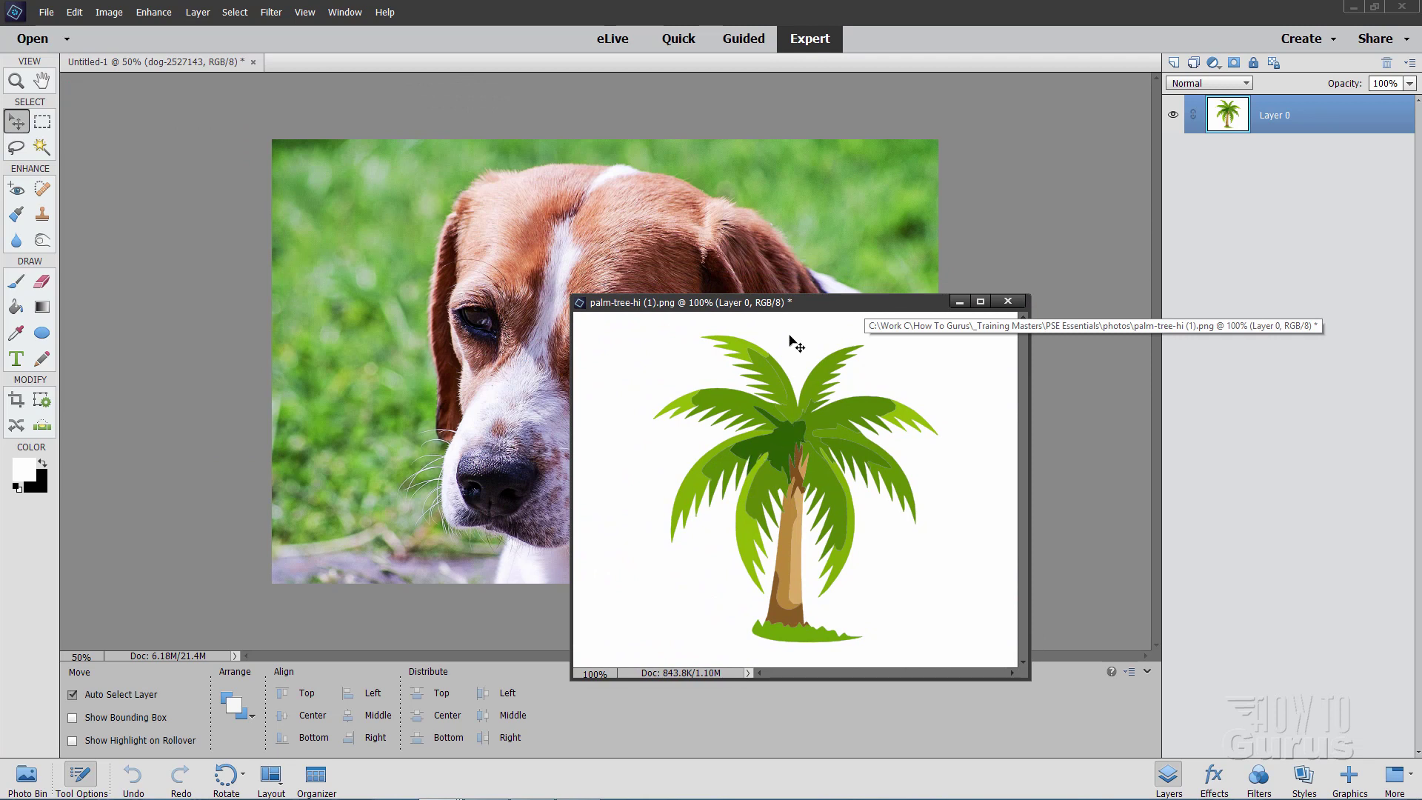
pyautogui.moveTo(809, 308); pyautogui.dragTo(792, 317)
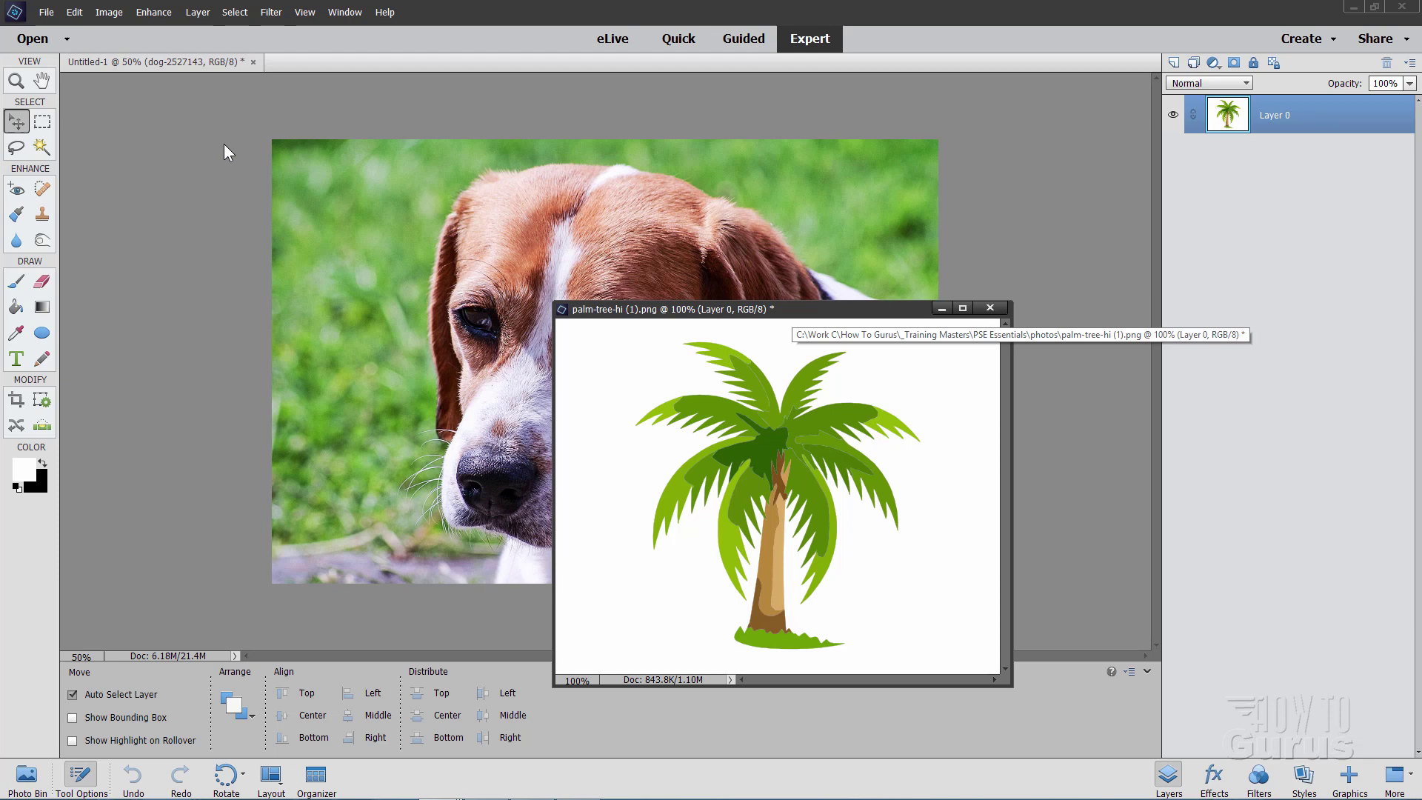
pyautogui.click(235, 11)
pyautogui.click(238, 26)
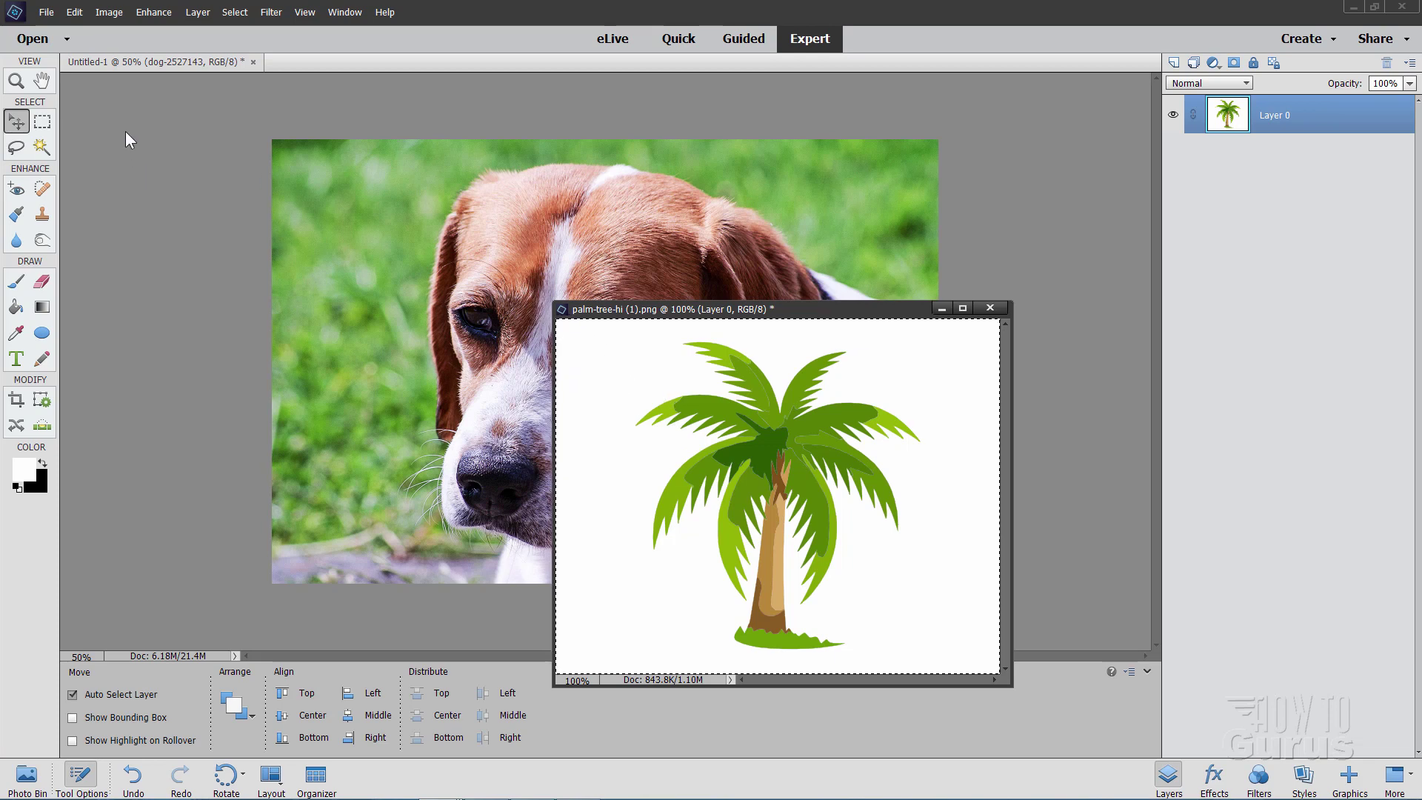
# Copy the palm tree image into Untitled-1 as Layer 2, then hide that layer.
pyautogui.click(76, 13)
pyautogui.click(83, 91)
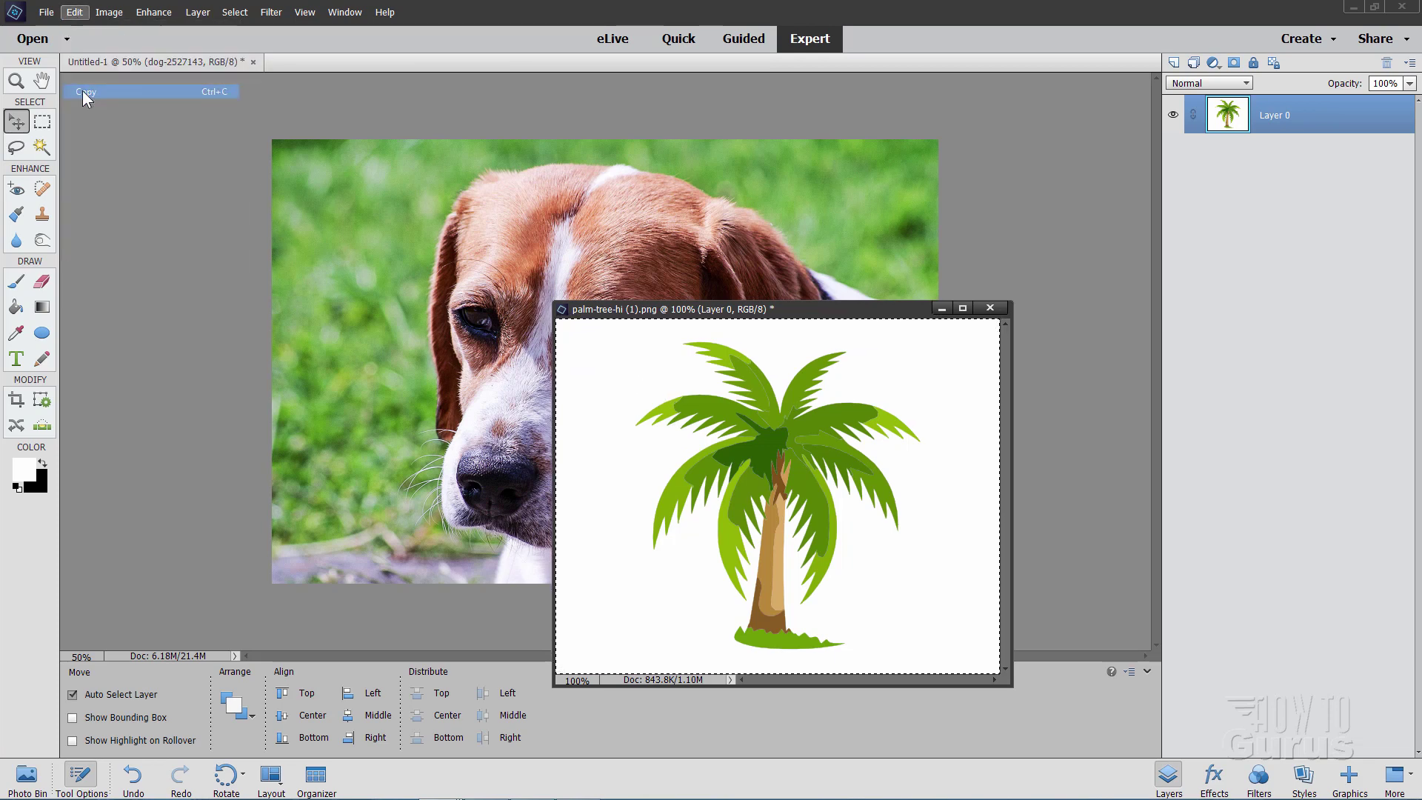
pyautogui.click(198, 62)
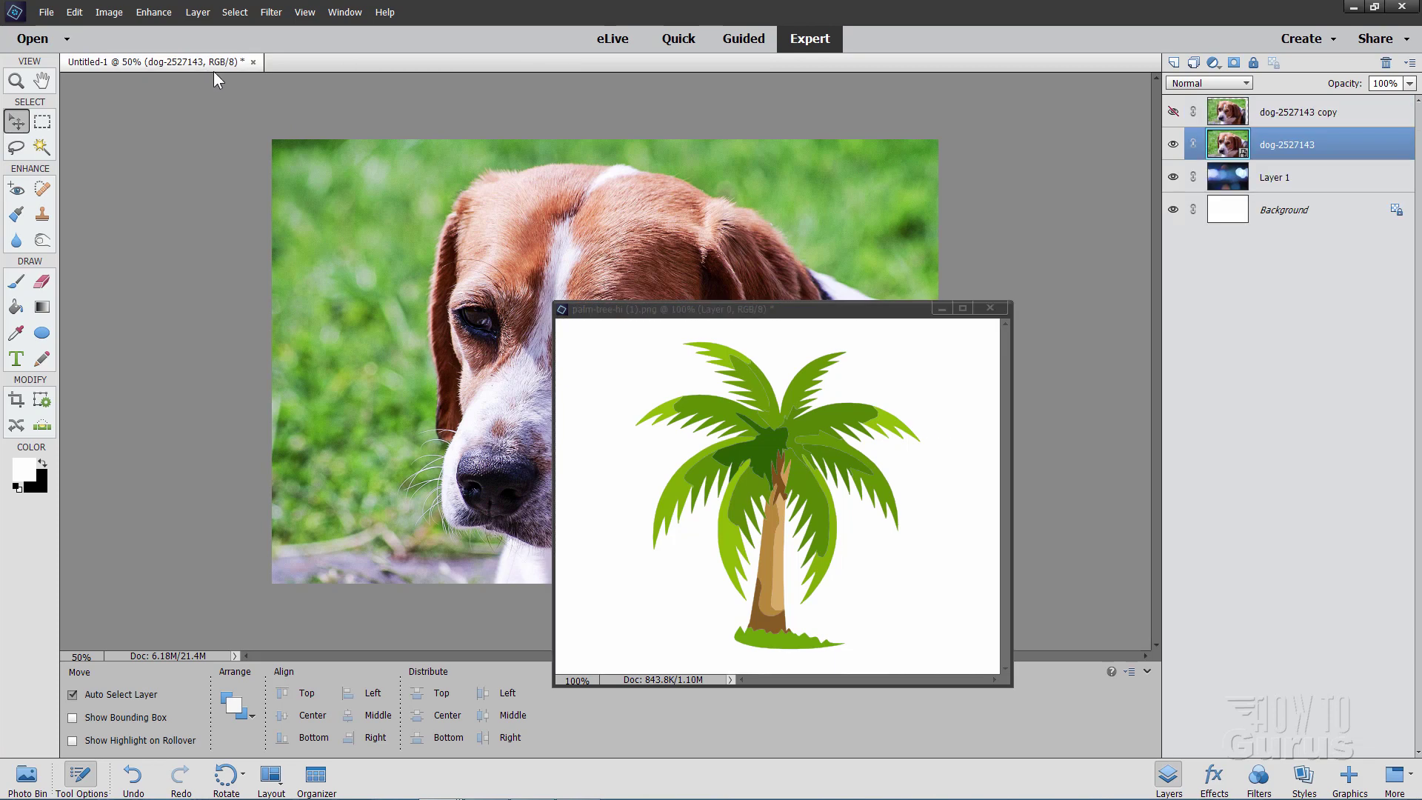
pyautogui.click(942, 309)
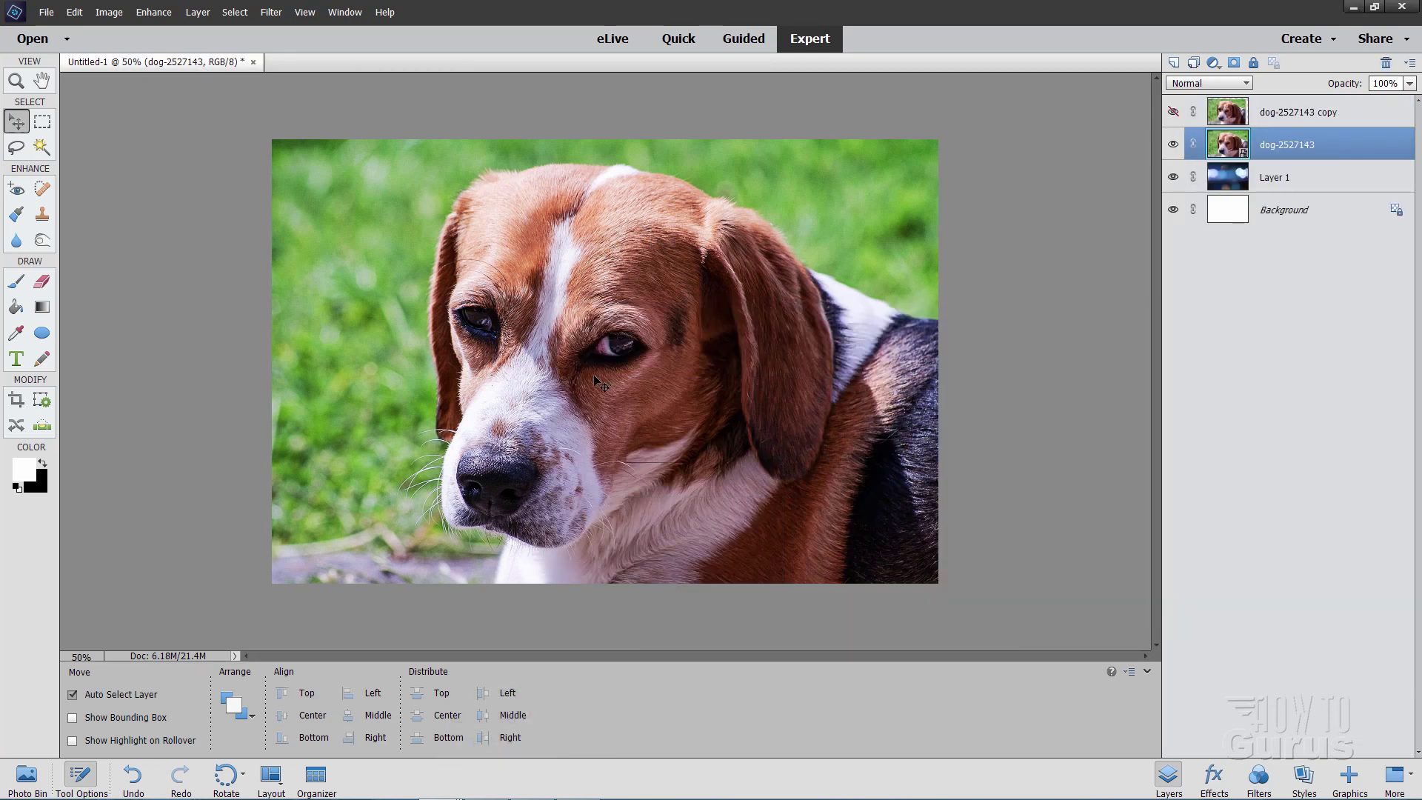
pyautogui.click(78, 16)
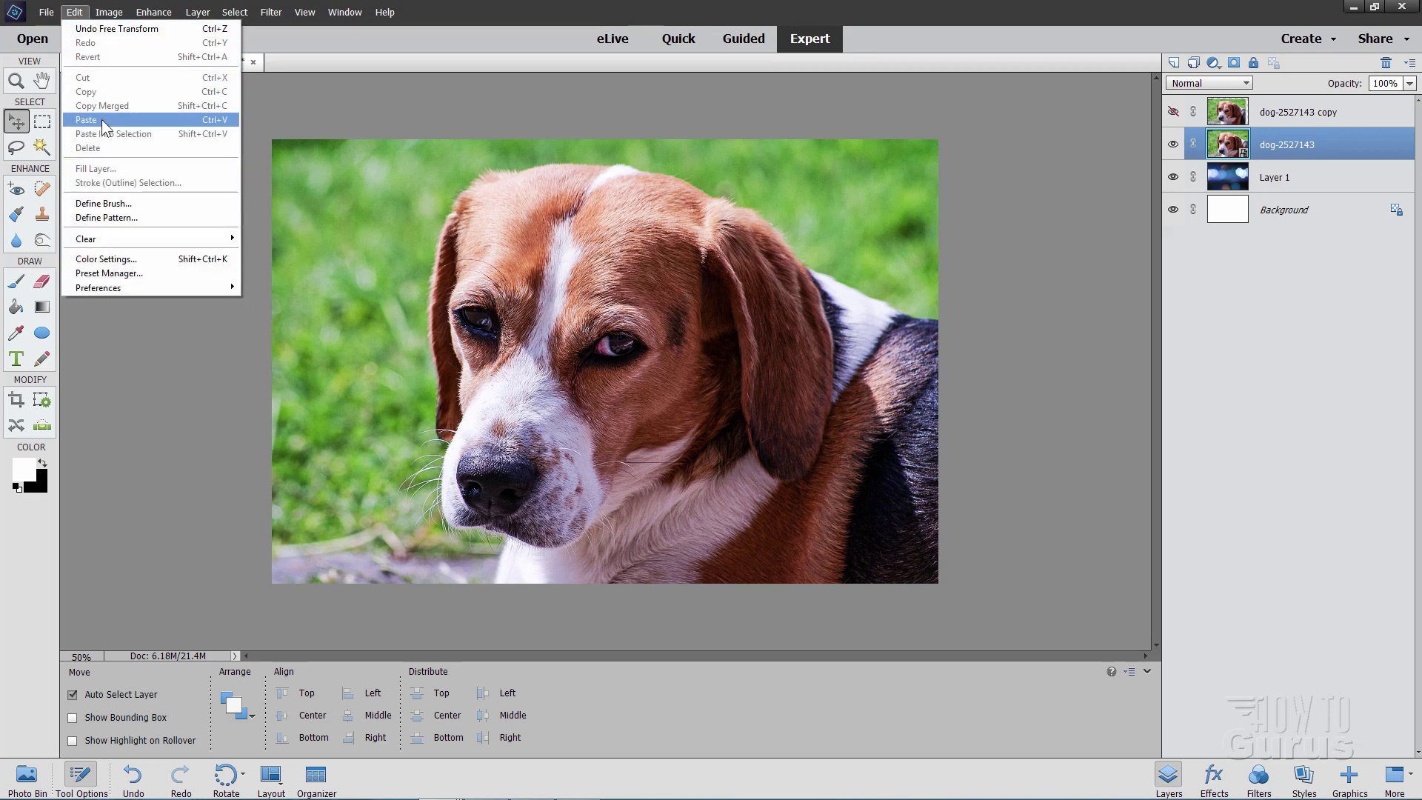
pyautogui.click(101, 119)
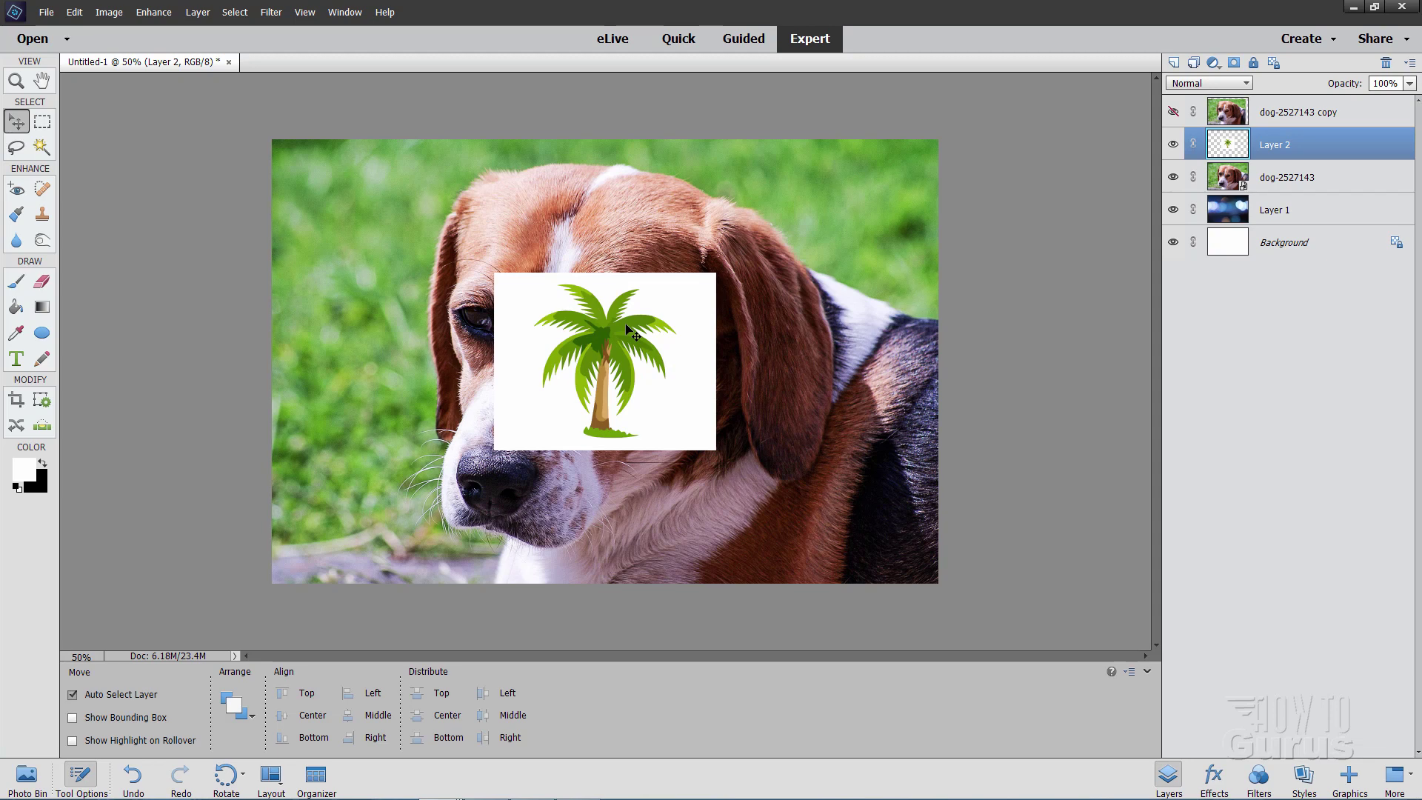
pyautogui.click(1172, 145)
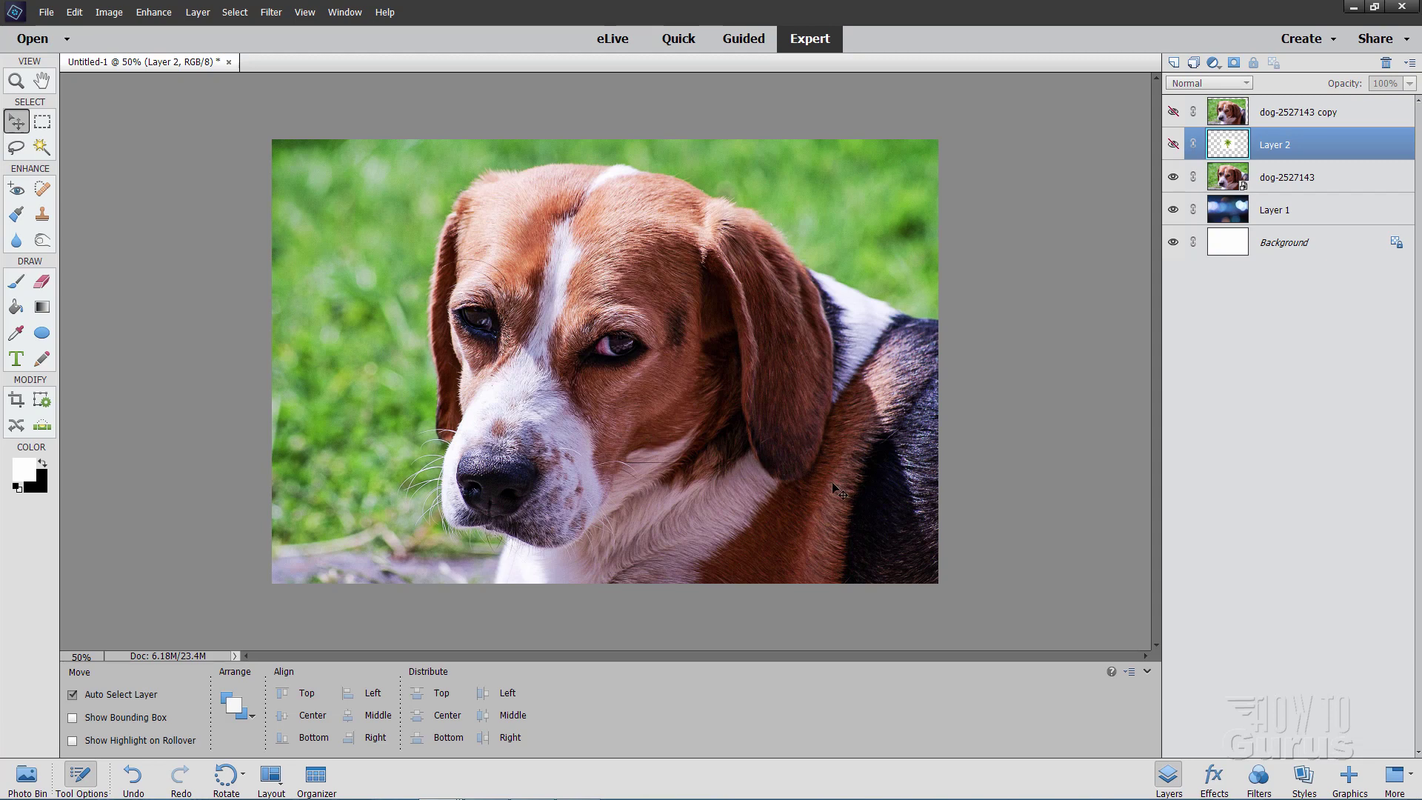
# Make dog-2527143 the active layer and switch to the freehand Lasso tool.
pyautogui.click(1317, 181)
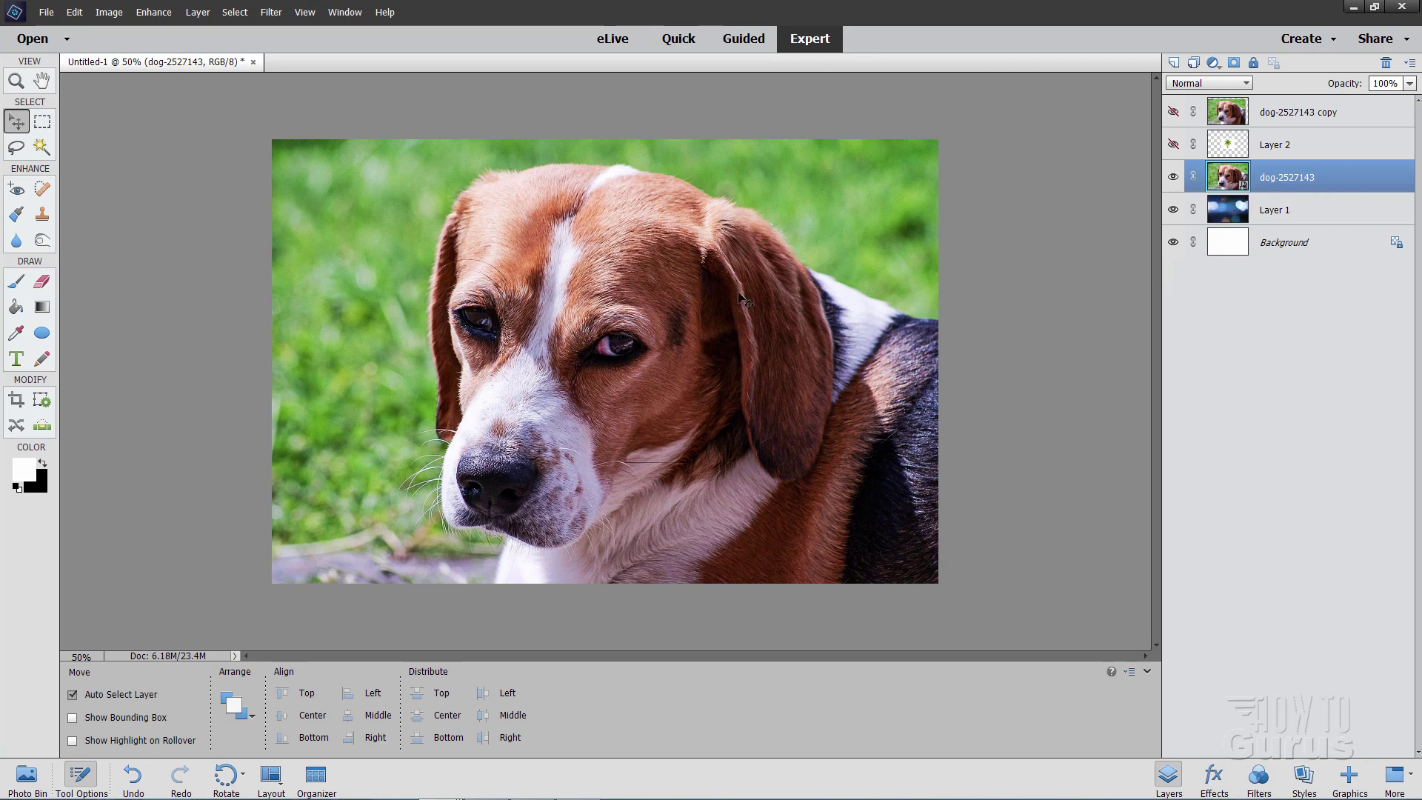
pyautogui.click(15, 147)
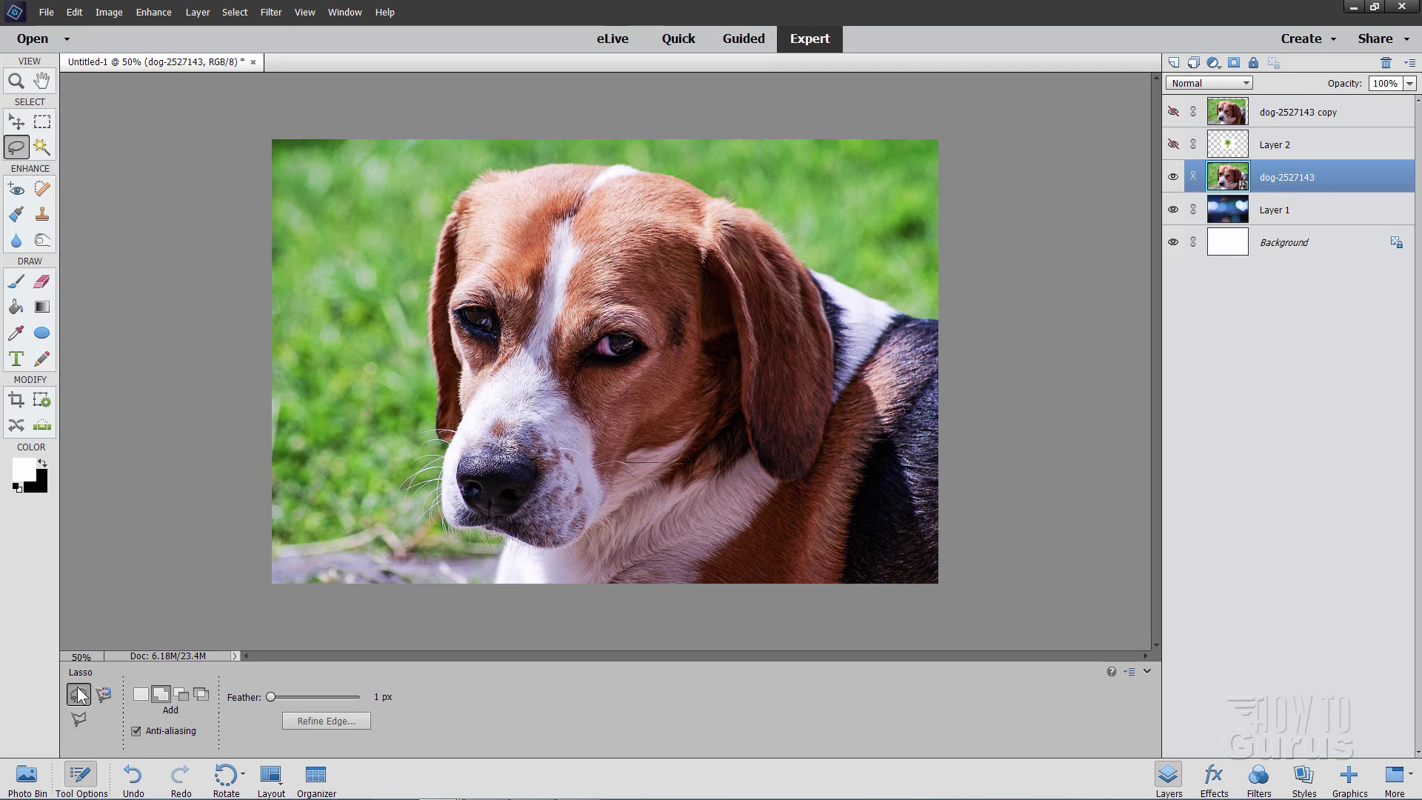
# Lasso a new freehand selection around the beagle's muzzle, neck, ear and top of head.
pyautogui.click(140, 696)
pyautogui.moveTo(424, 507)
pyautogui.mouseDown()
pyautogui.moveTo(494, 544)
pyautogui.moveTo(485, 593)
pyautogui.moveTo(526, 607)
pyautogui.moveTo(927, 607)
pyautogui.moveTo(963, 569)
pyautogui.moveTo(957, 388)
pyautogui.mouseUp()
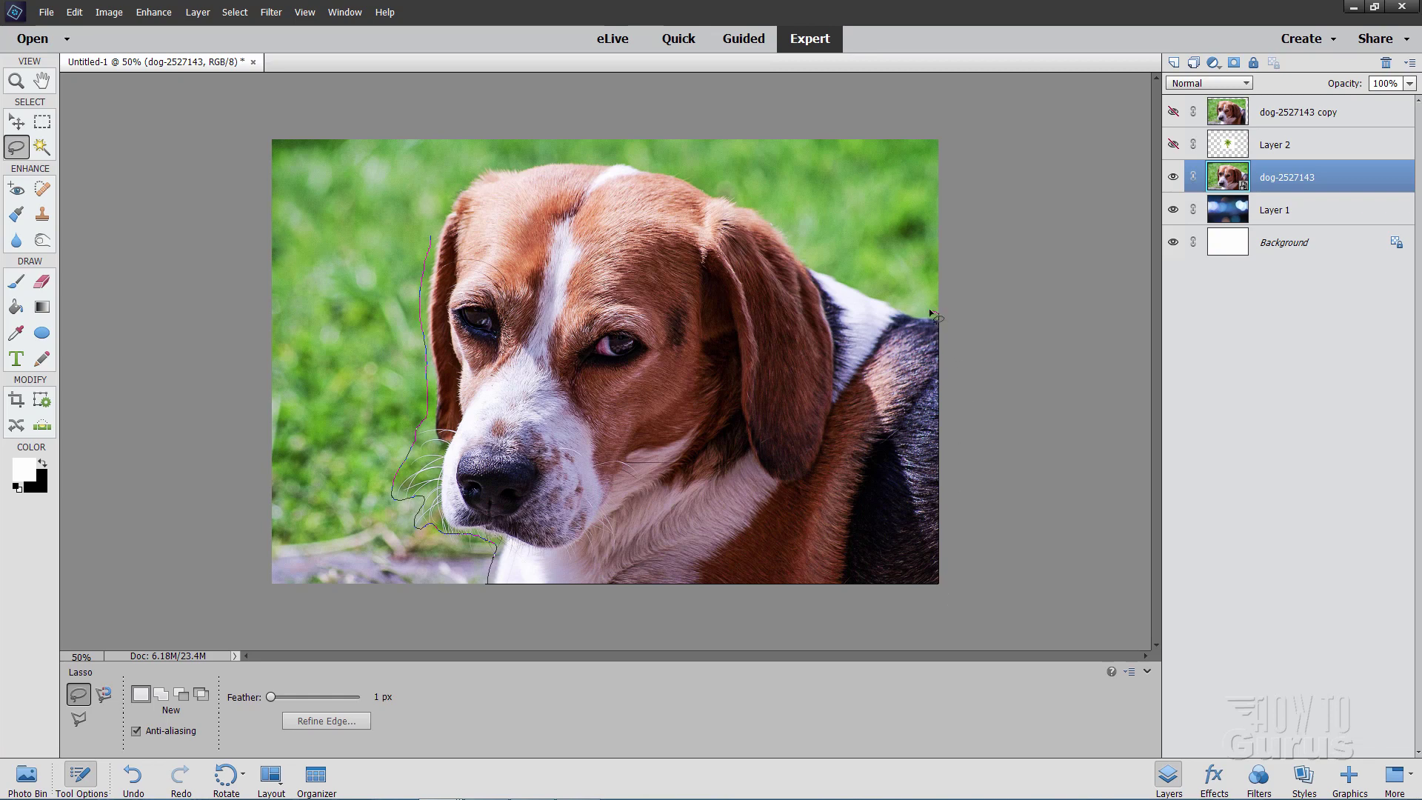
pyautogui.moveTo(828, 274); pyautogui.dragTo(791, 236)
pyautogui.moveTo(636, 161)
pyautogui.mouseDown()
pyautogui.moveTo(489, 166)
pyautogui.moveTo(434, 220)
pyautogui.moveTo(429, 252)
pyautogui.mouseUp()
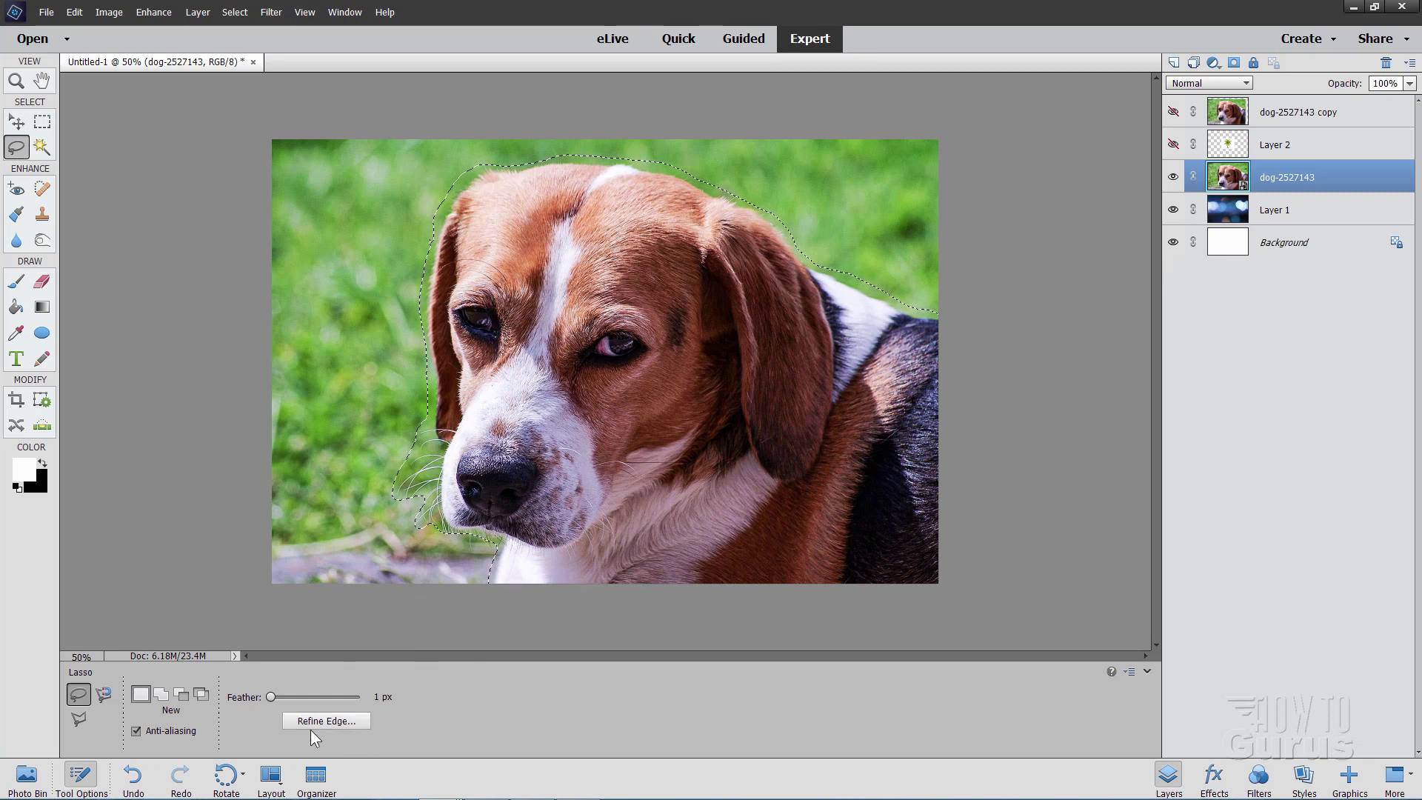
# Open Refine Edge on the dog selection with Overlay view, Smart Radius on and brush size 50.
pyautogui.click(235, 12)
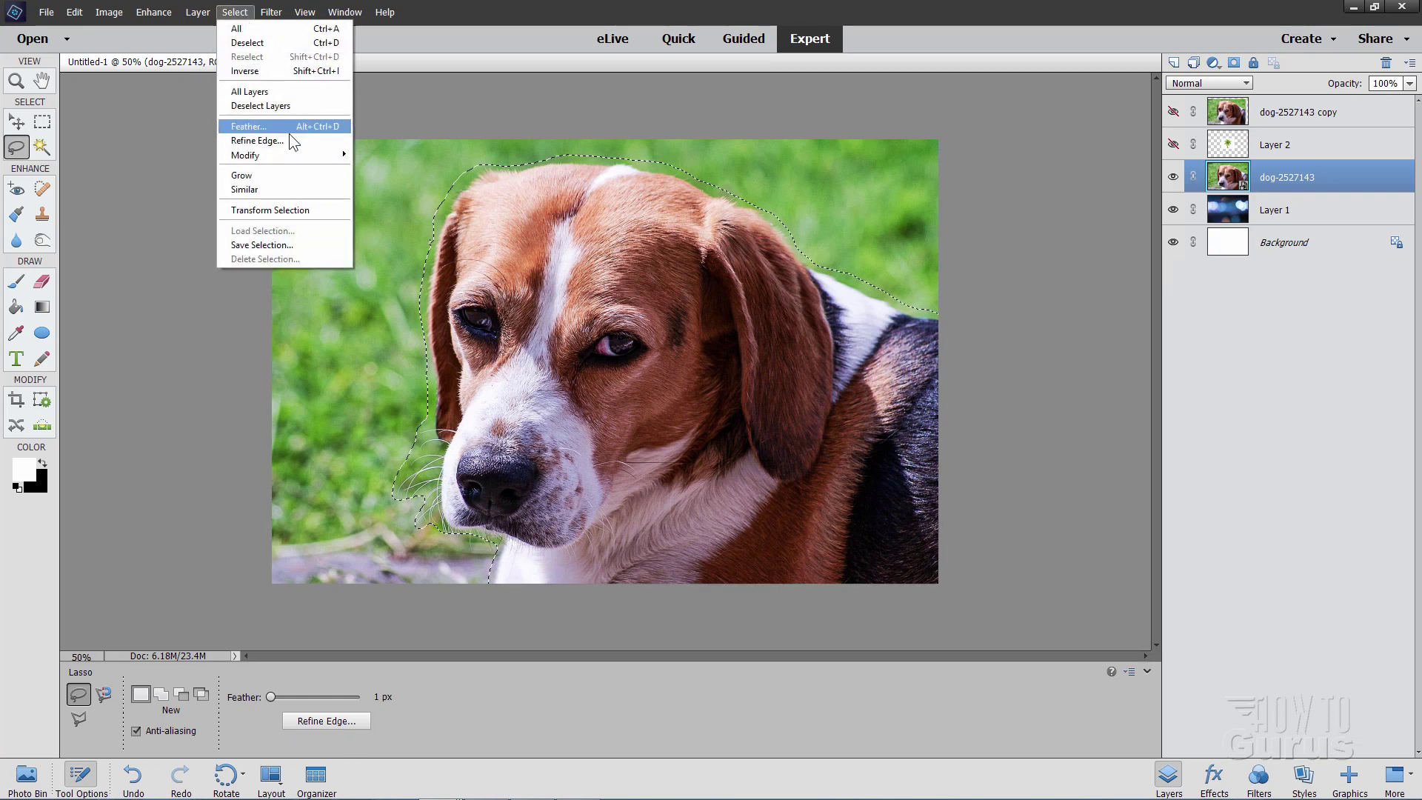
pyautogui.click(463, 610)
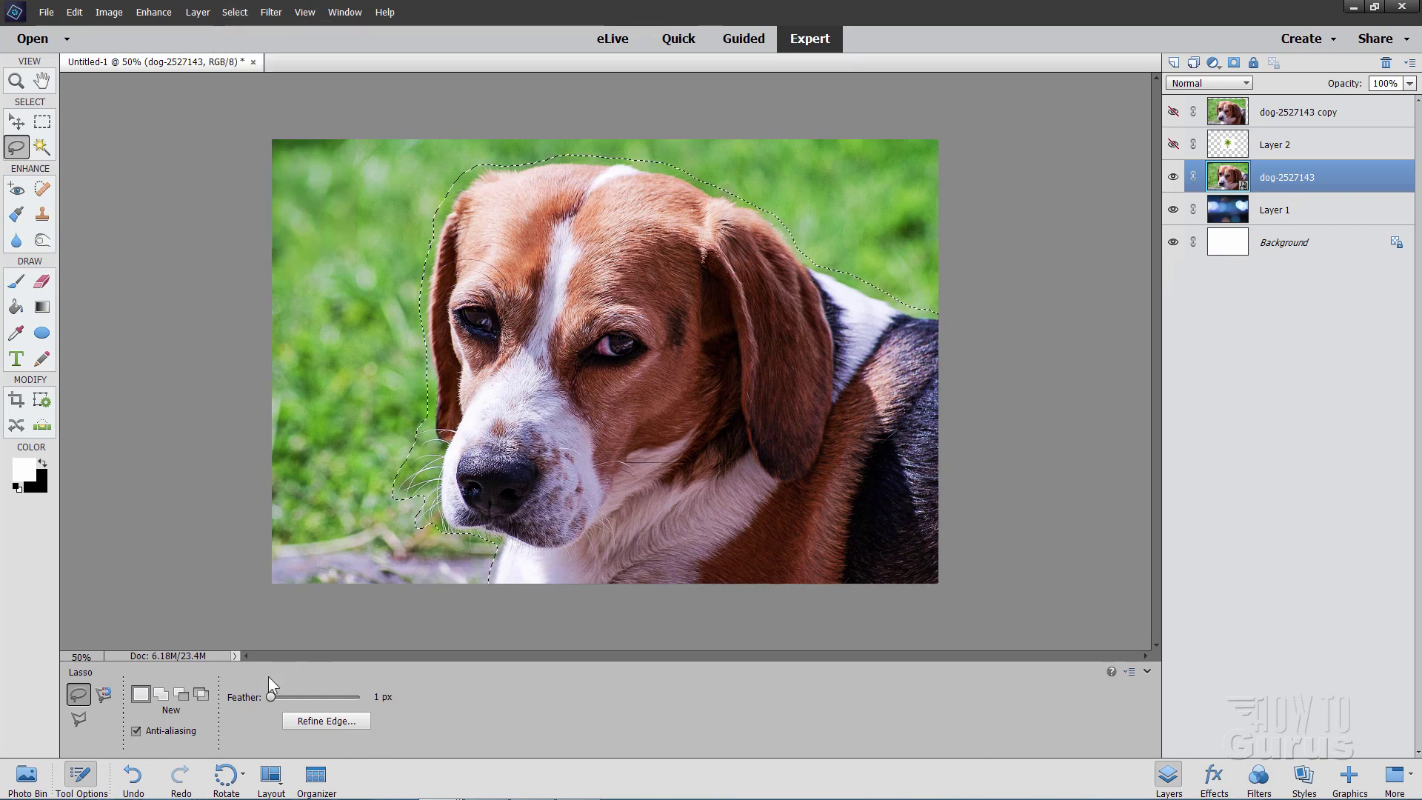
pyautogui.click(326, 722)
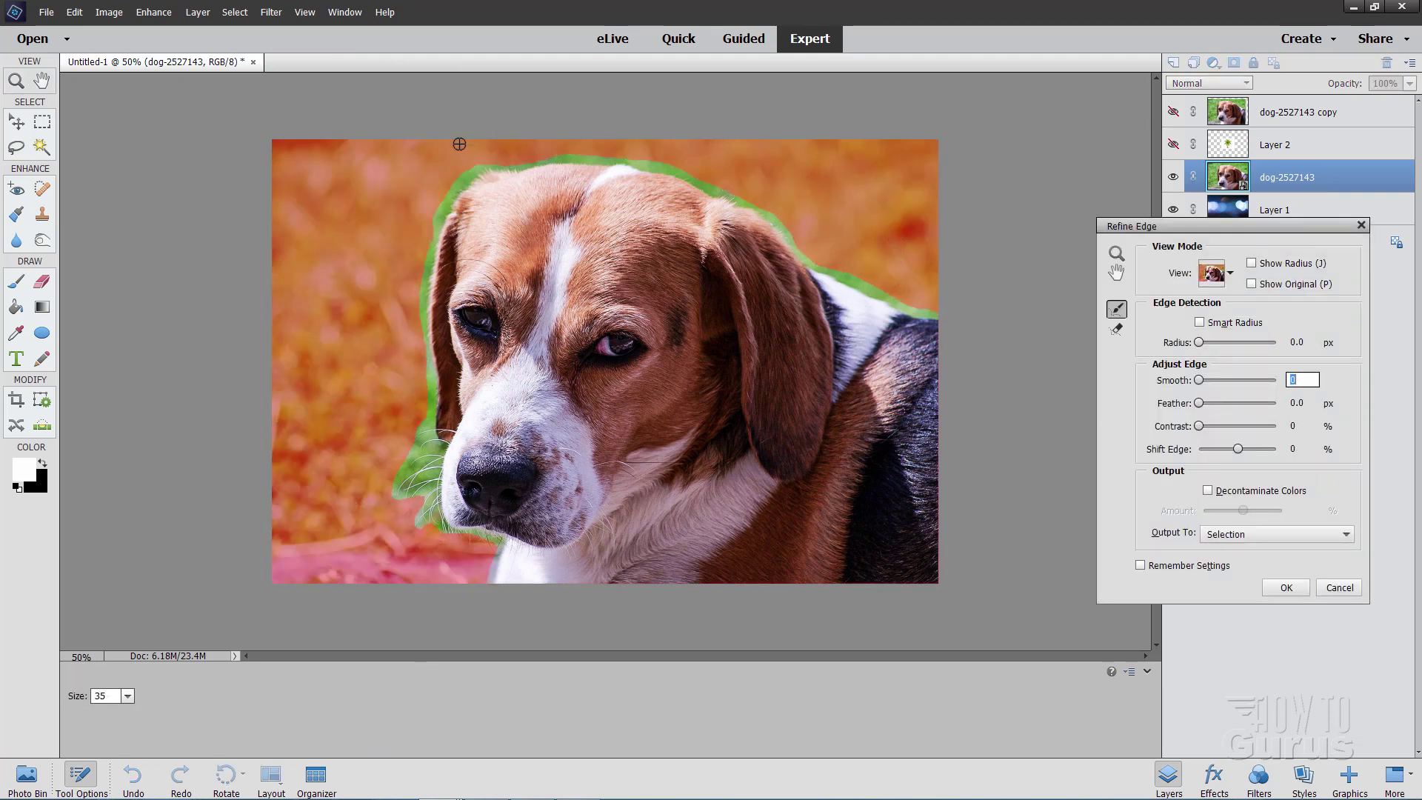
pyautogui.click(1230, 273)
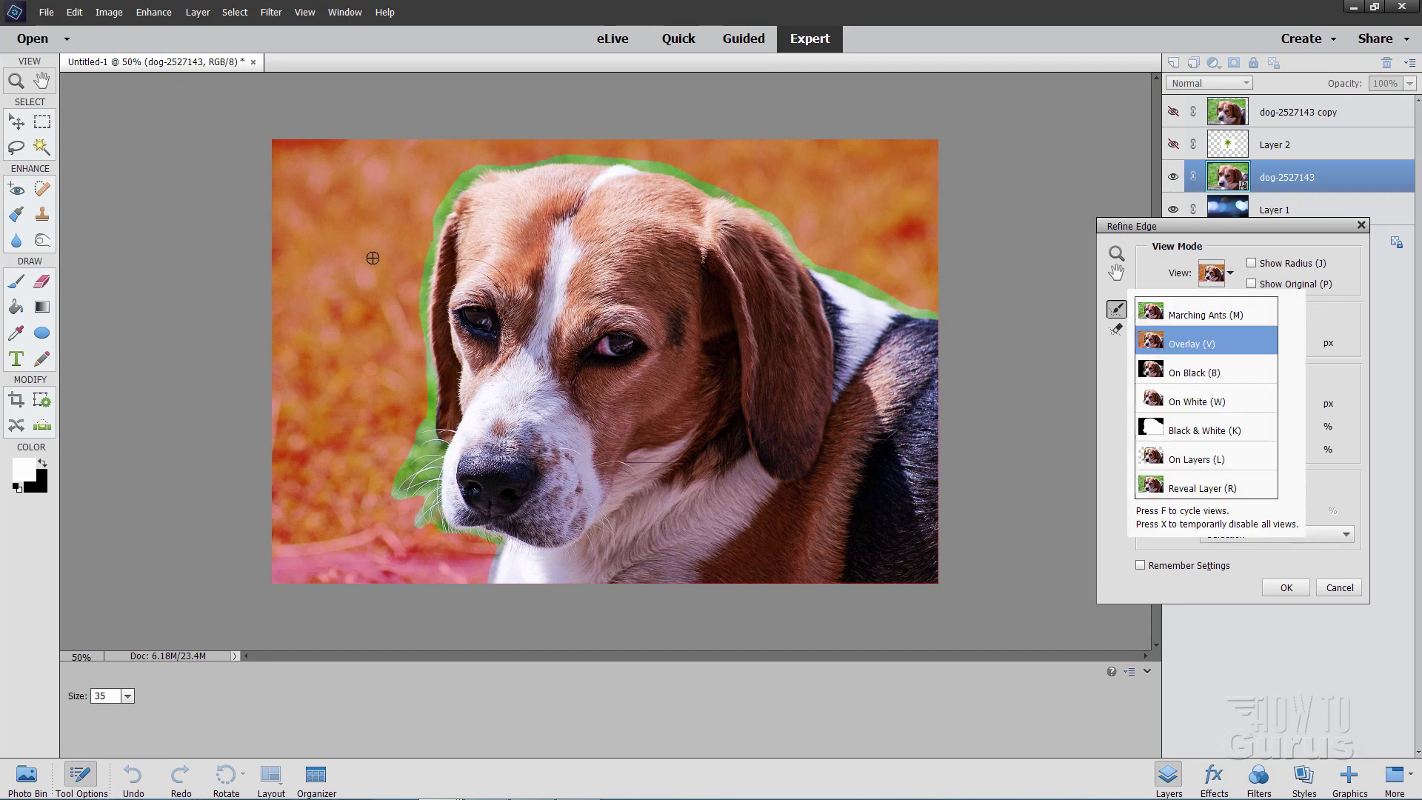
pyautogui.click(1231, 270)
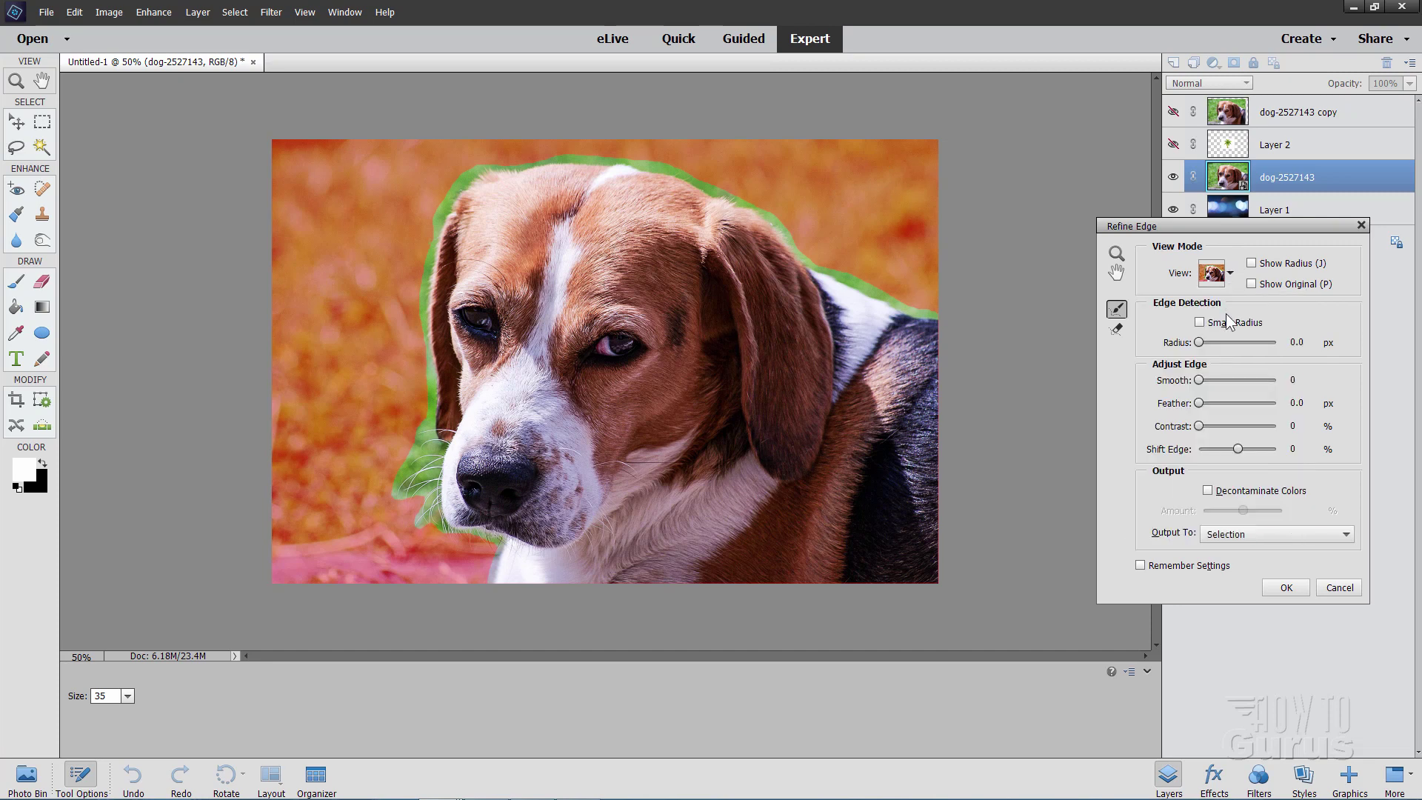
pyautogui.click(1200, 323)
pyautogui.click(128, 696)
pyautogui.click(102, 696)
pyautogui.write('50')
# Brush the refine radius along the beagle's left ear, whiskers, chin, top of head and back.
pyautogui.moveTo(436, 208)
pyautogui.mouseDown()
pyautogui.moveTo(417, 330)
pyautogui.moveTo(425, 413)
pyautogui.mouseUp()
pyautogui.moveTo(430, 234)
pyautogui.mouseDown()
pyautogui.moveTo(434, 385)
pyautogui.moveTo(421, 416)
pyautogui.moveTo(351, 462)
pyautogui.moveTo(428, 410)
pyautogui.moveTo(393, 515)
pyautogui.mouseUp()
pyautogui.moveTo(428, 431)
pyautogui.mouseDown()
pyautogui.moveTo(413, 509)
pyautogui.moveTo(396, 511)
pyautogui.mouseUp()
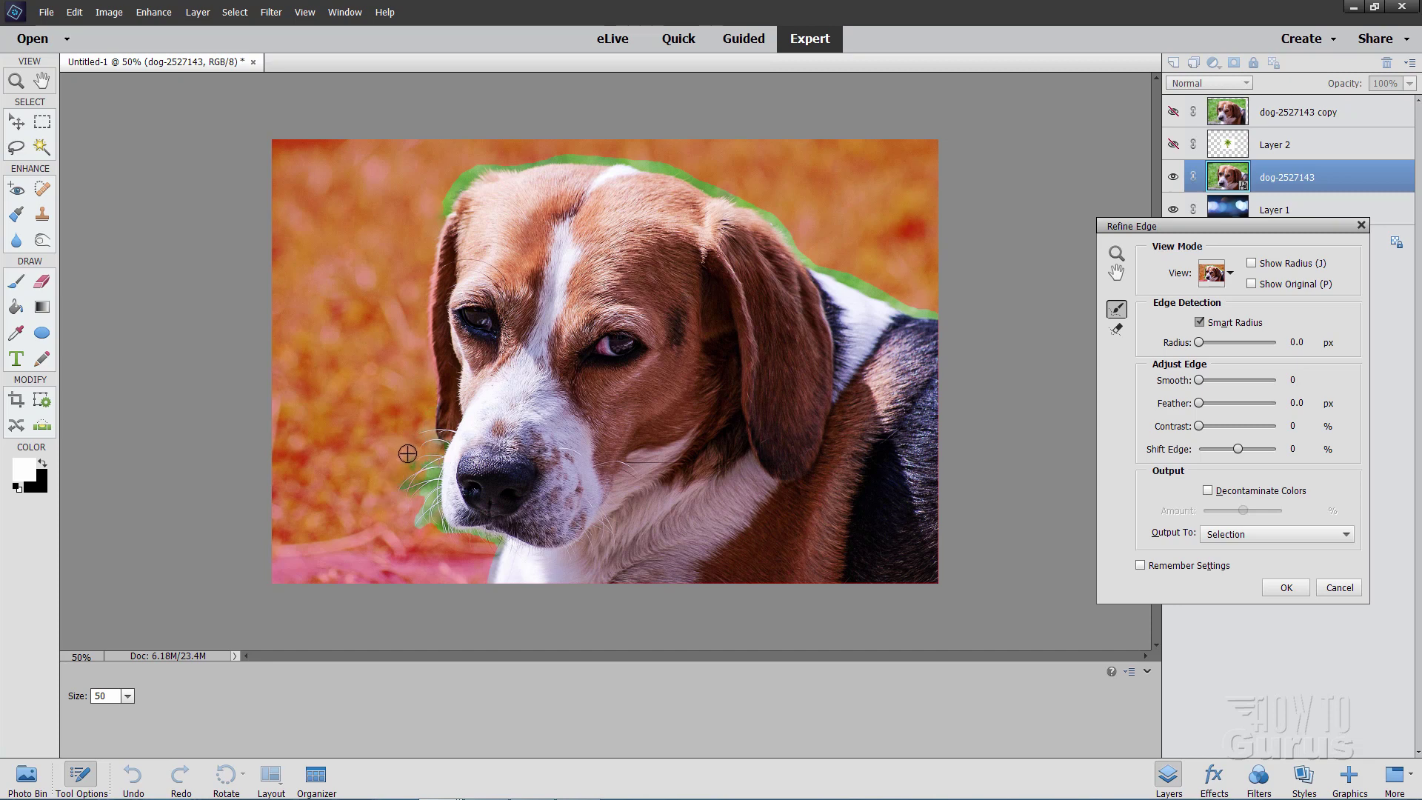
pyautogui.moveTo(408, 454); pyautogui.dragTo(434, 540)
pyautogui.moveTo(428, 454)
pyautogui.mouseDown()
pyautogui.moveTo(423, 516)
pyautogui.moveTo(438, 511)
pyautogui.moveTo(436, 457)
pyautogui.moveTo(443, 541)
pyautogui.mouseUp()
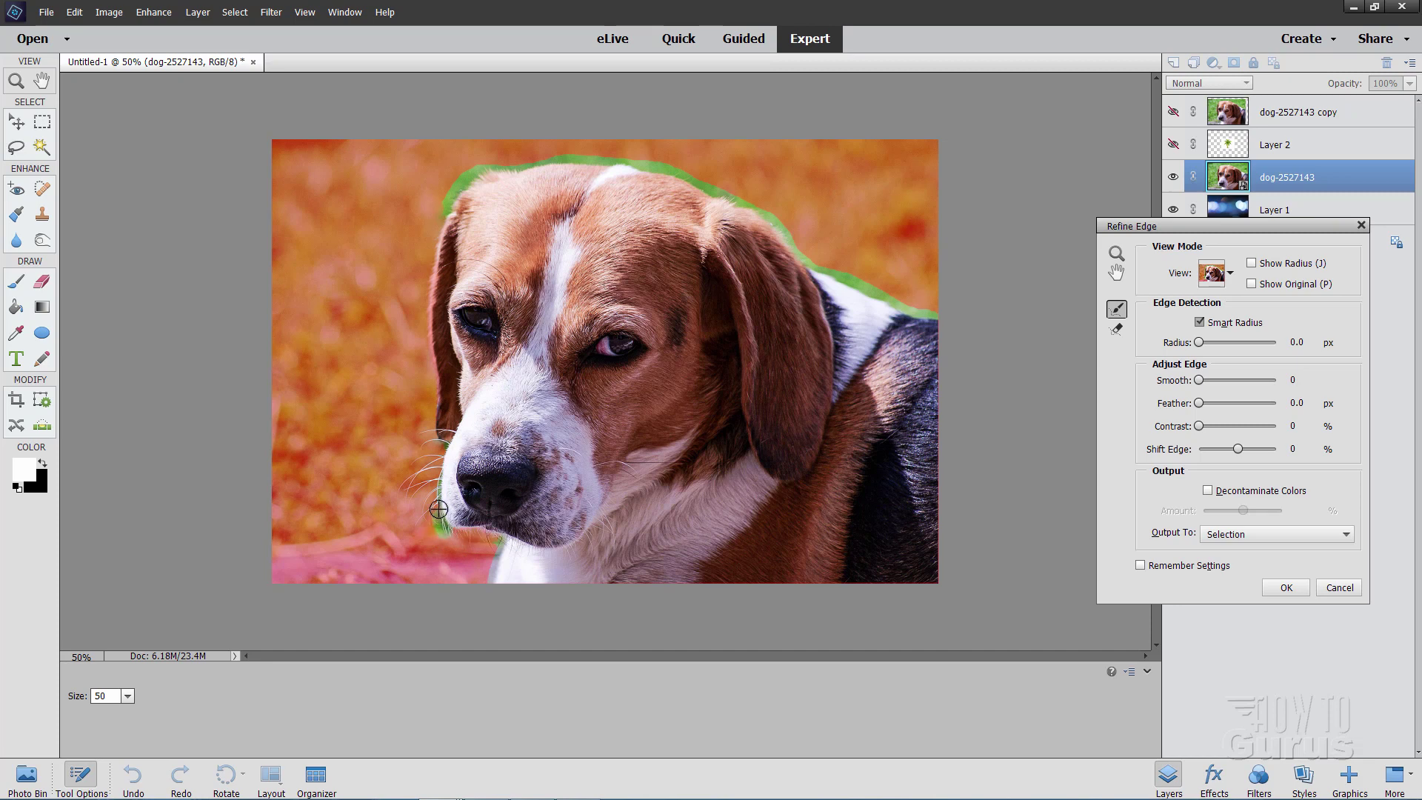
pyautogui.moveTo(454, 541)
pyautogui.mouseDown()
pyautogui.moveTo(497, 538)
pyautogui.moveTo(483, 582)
pyautogui.mouseUp()
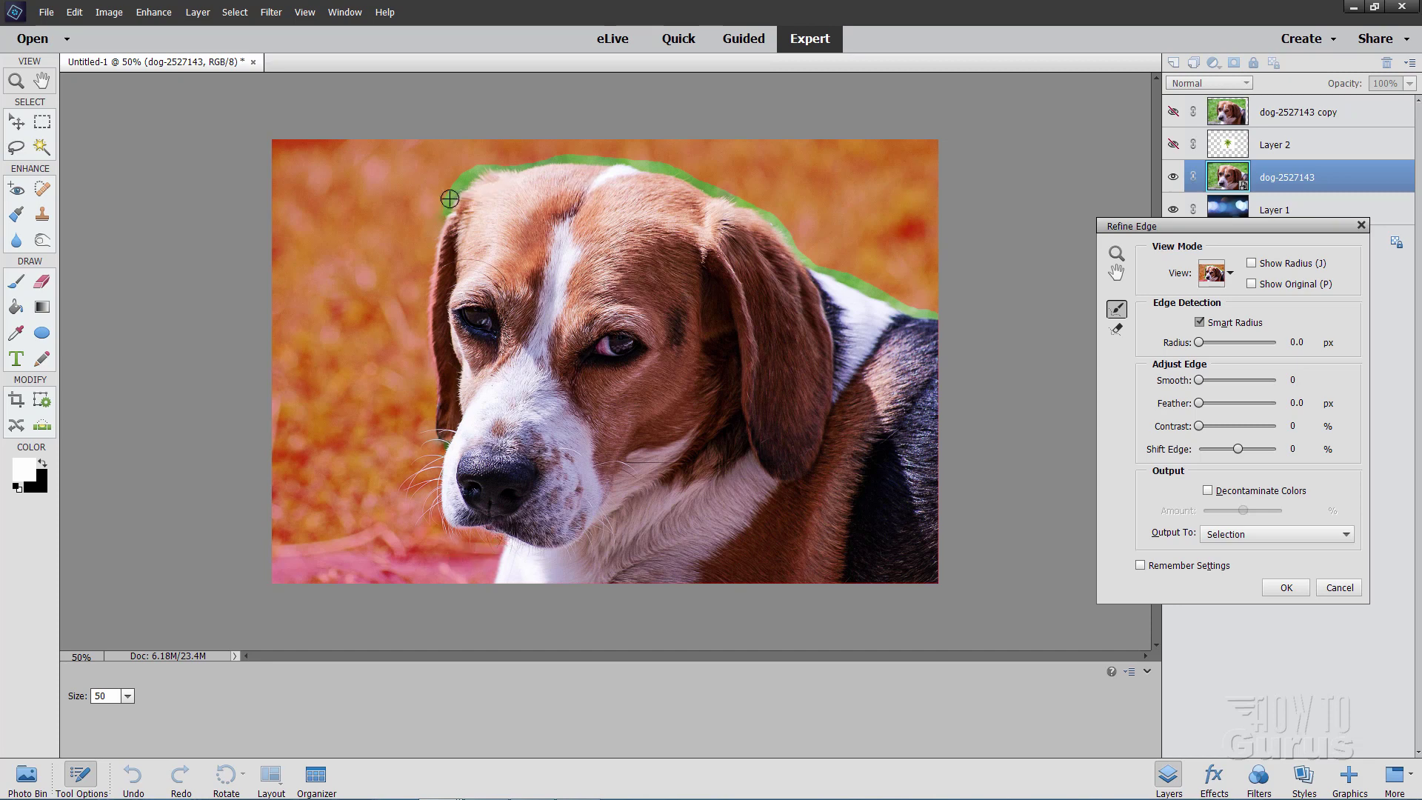
pyautogui.moveTo(444, 197)
pyautogui.mouseDown()
pyautogui.moveTo(437, 207)
pyautogui.moveTo(454, 175)
pyautogui.moveTo(490, 159)
pyautogui.moveTo(587, 145)
pyautogui.mouseUp()
pyautogui.moveTo(447, 209)
pyautogui.mouseDown()
pyautogui.moveTo(506, 164)
pyautogui.moveTo(578, 156)
pyautogui.mouseUp()
pyautogui.moveTo(449, 193)
pyautogui.mouseDown()
pyautogui.moveTo(530, 159)
pyautogui.moveTo(592, 171)
pyautogui.moveTo(597, 153)
pyautogui.moveTo(707, 178)
pyautogui.mouseUp()
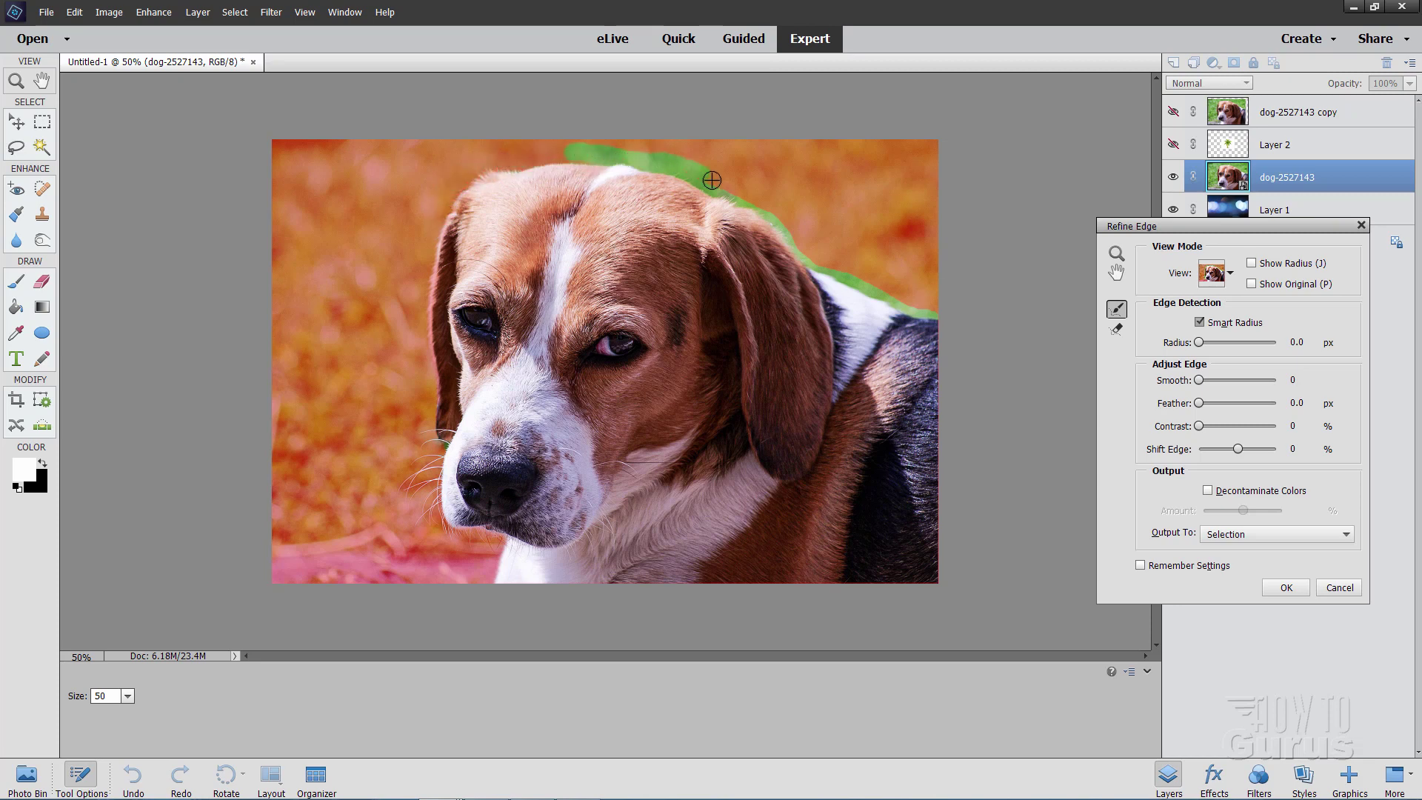
pyautogui.moveTo(578, 147)
pyautogui.mouseDown()
pyautogui.moveTo(686, 173)
pyautogui.moveTo(796, 226)
pyautogui.mouseUp()
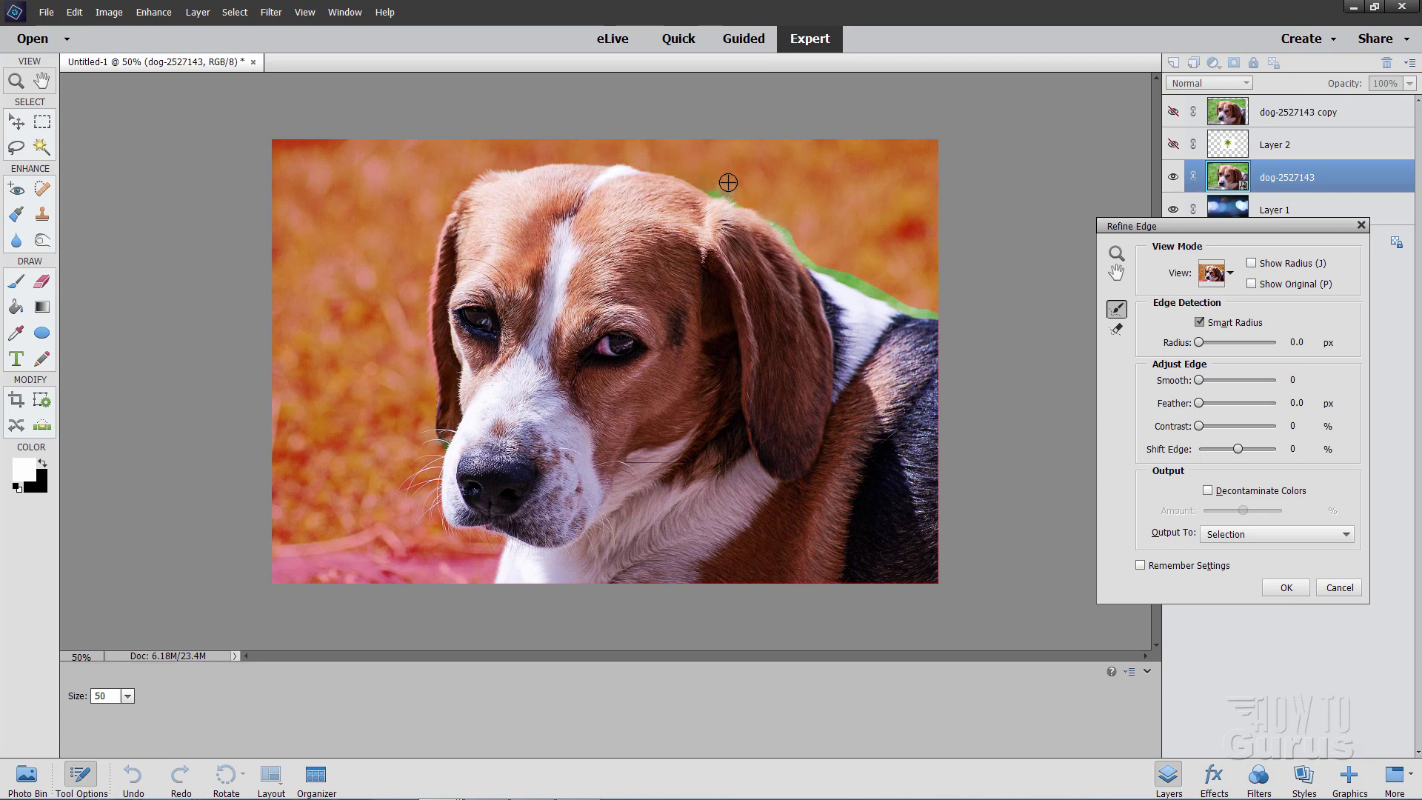
pyautogui.moveTo(700, 173)
pyautogui.mouseDown()
pyautogui.moveTo(844, 273)
pyautogui.moveTo(799, 258)
pyautogui.moveTo(815, 270)
pyautogui.moveTo(947, 311)
pyautogui.mouseUp()
pyautogui.moveTo(844, 280); pyautogui.dragTo(974, 349)
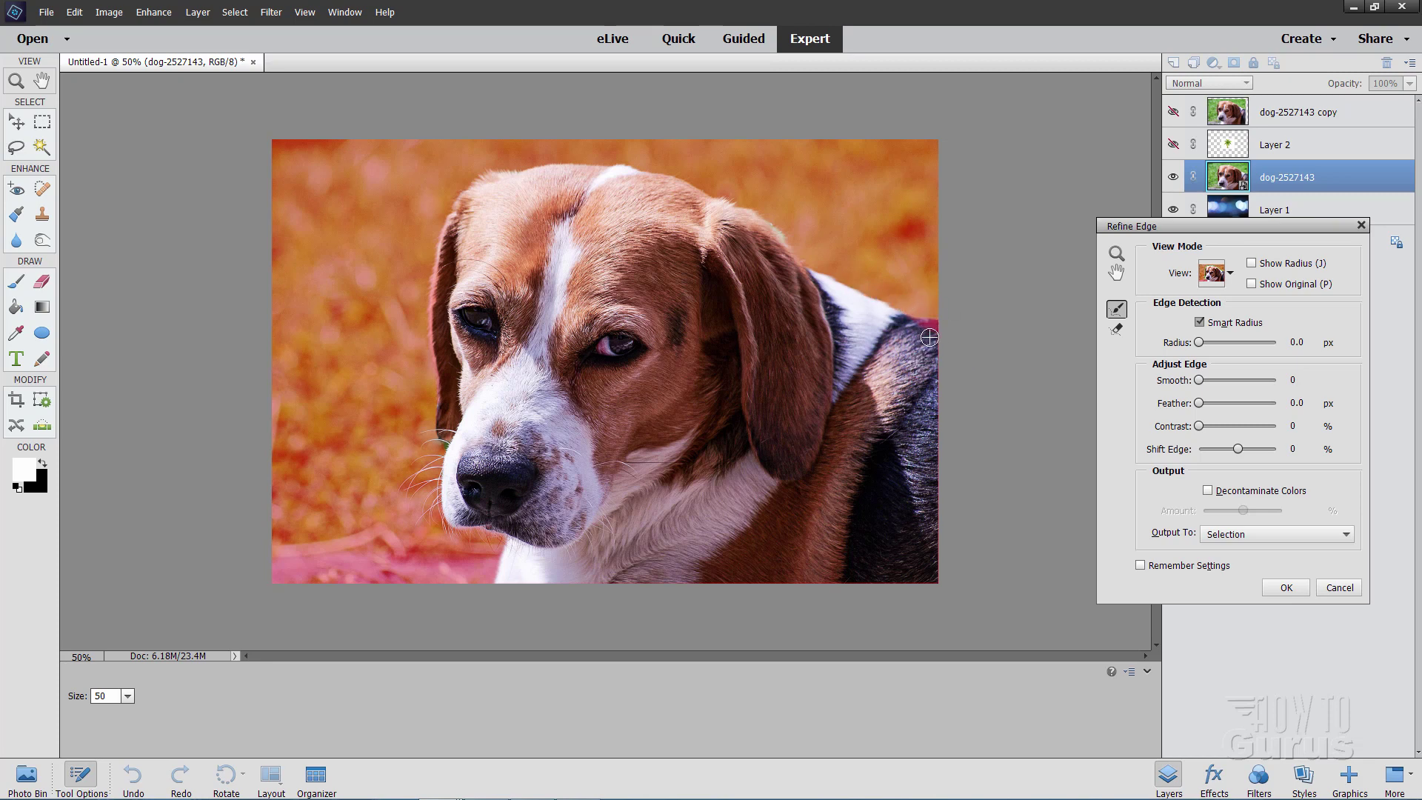
# Erase refinements along the dog's back, then output to a New Layer with Layer Mask.
pyautogui.click(1117, 329)
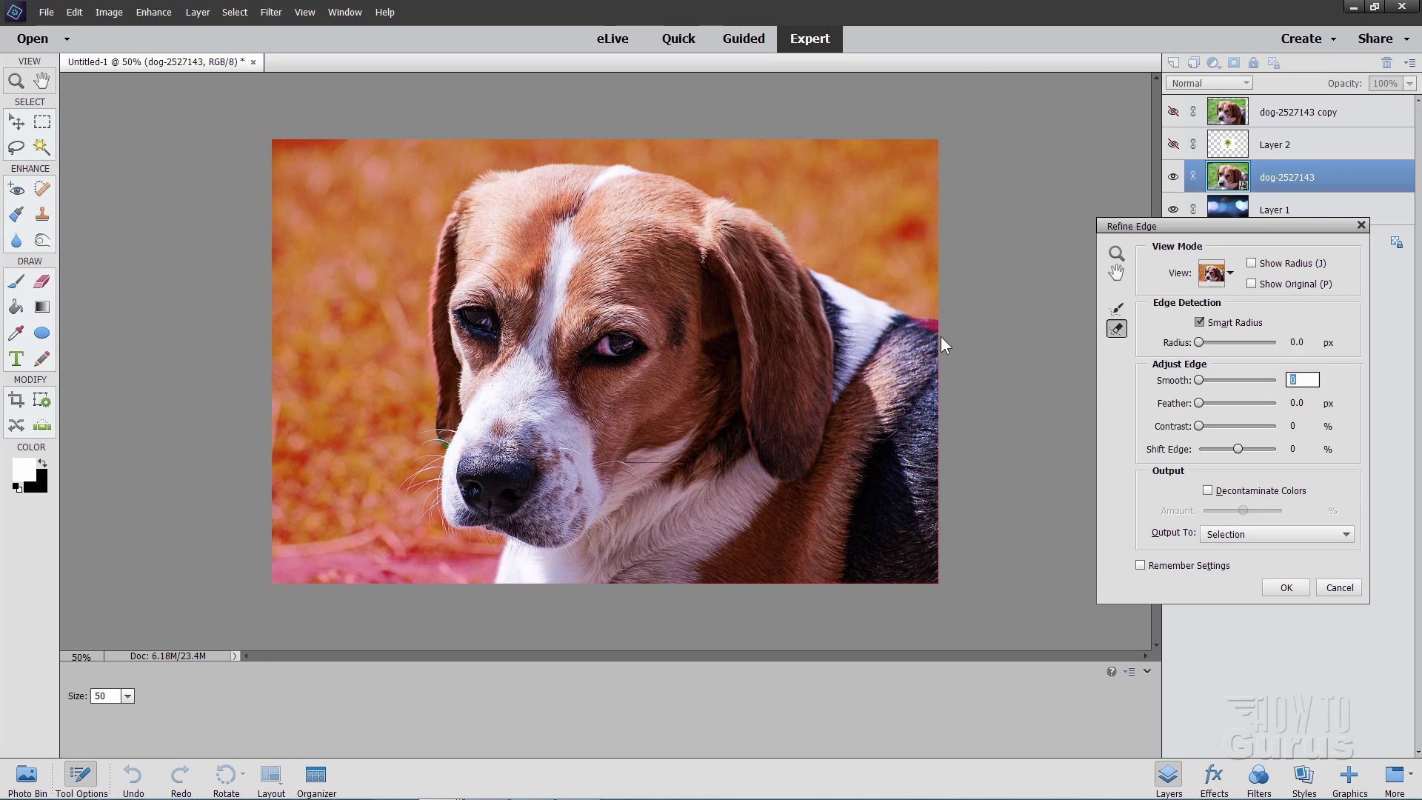
pyautogui.moveTo(930, 333)
pyautogui.mouseDown()
pyautogui.moveTo(905, 342)
pyautogui.moveTo(932, 334)
pyautogui.mouseUp()
pyautogui.click(1241, 533)
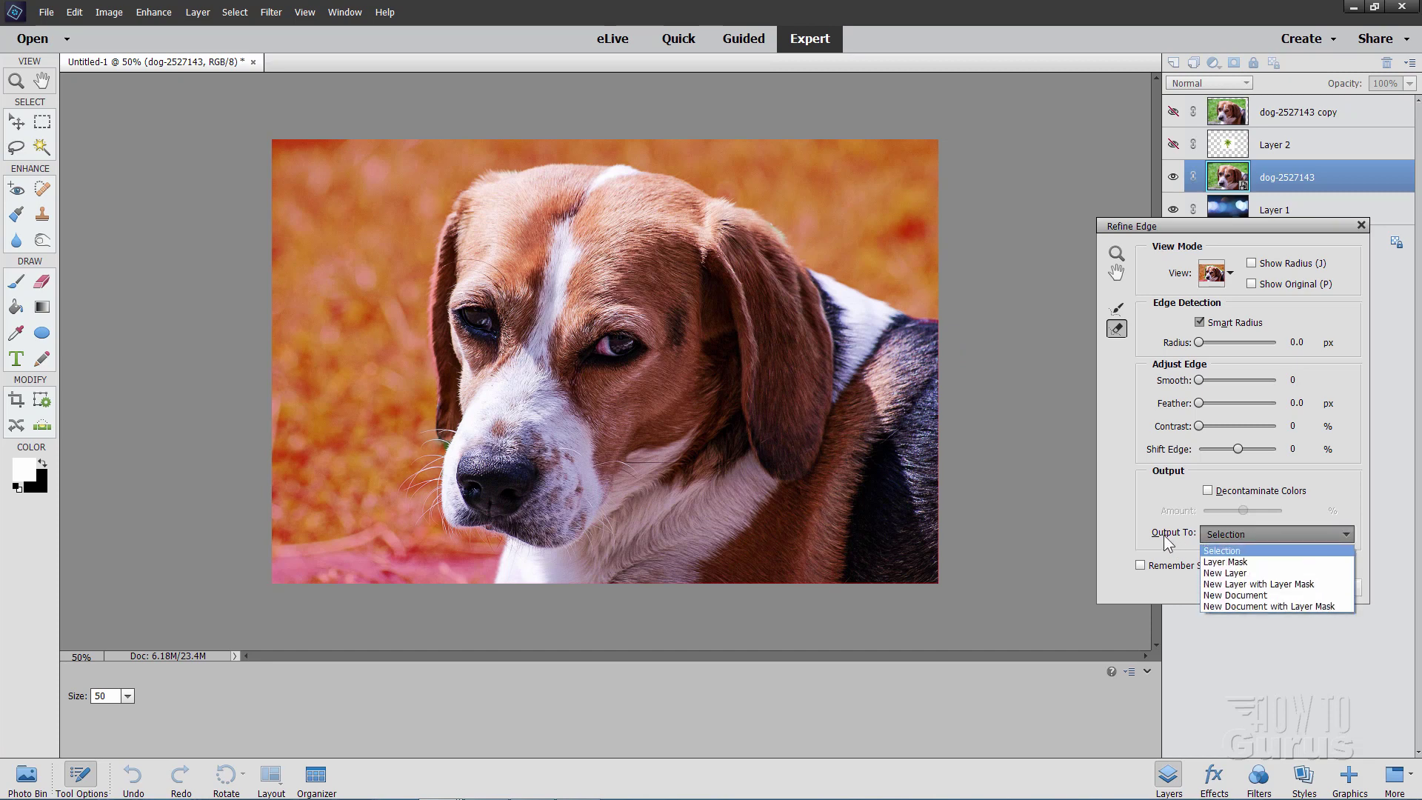
pyautogui.click(1269, 584)
pyautogui.click(1285, 584)
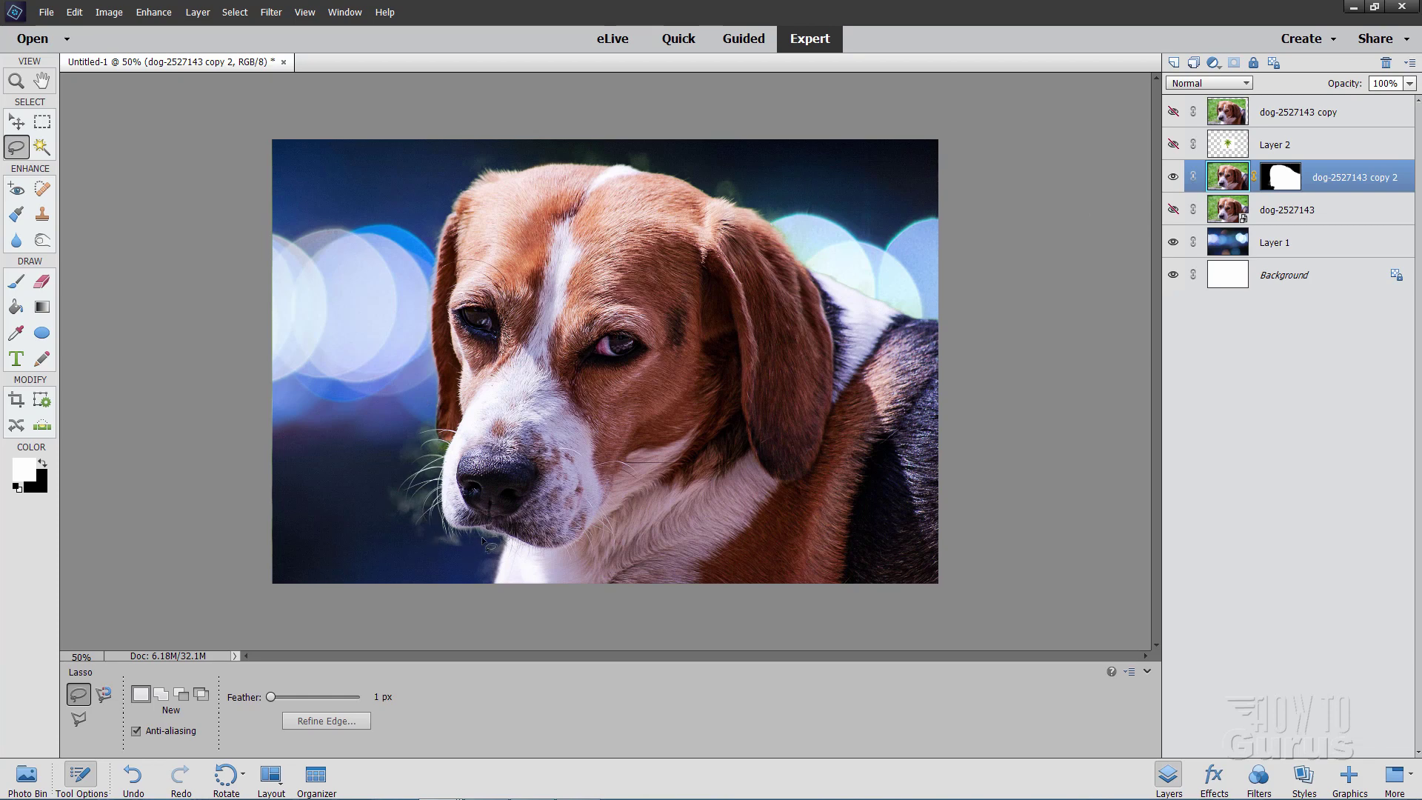
# Target the mask of dog-2527143 copy 2 and try the Burn and Dodge tools, ending on Burn.
pyautogui.click(1283, 186)
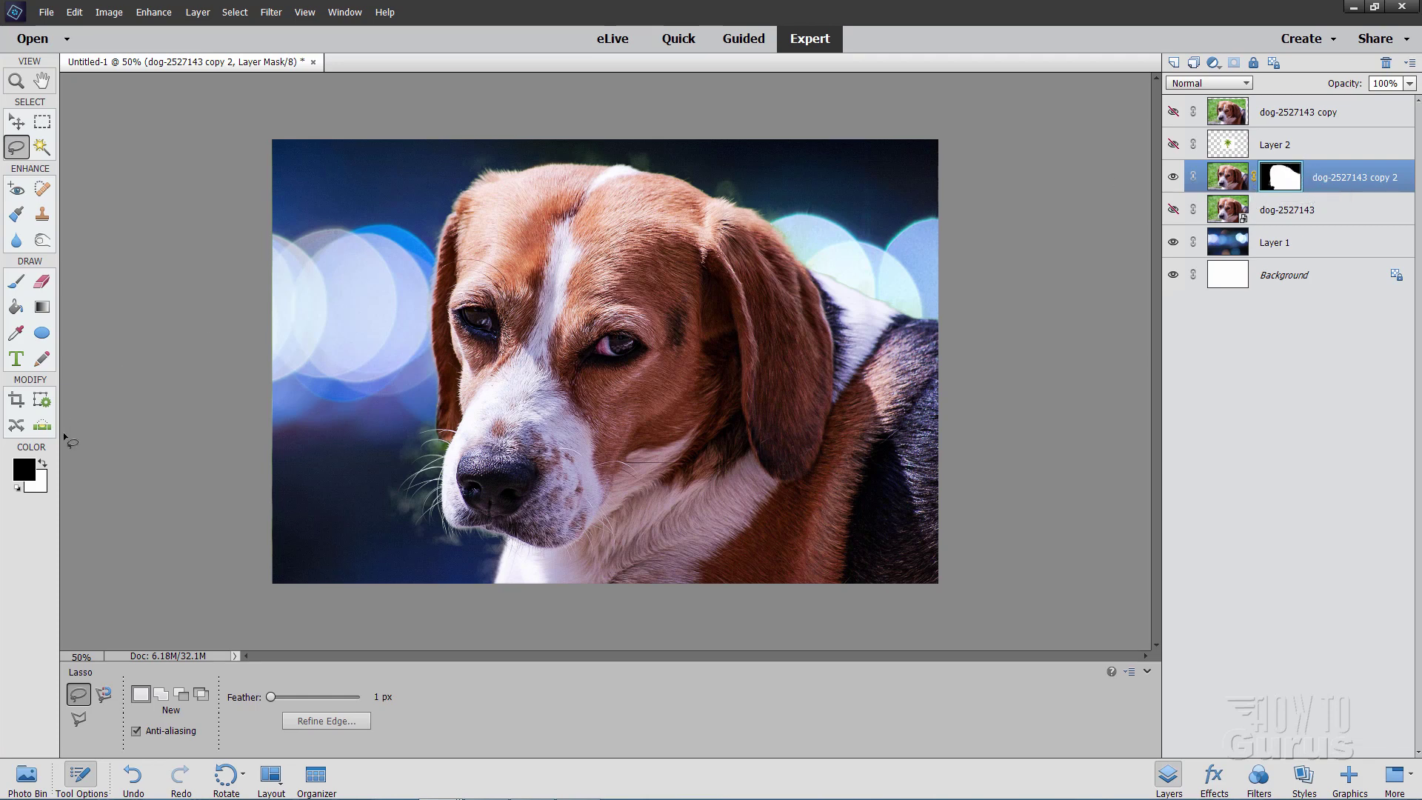
pyautogui.click(43, 242)
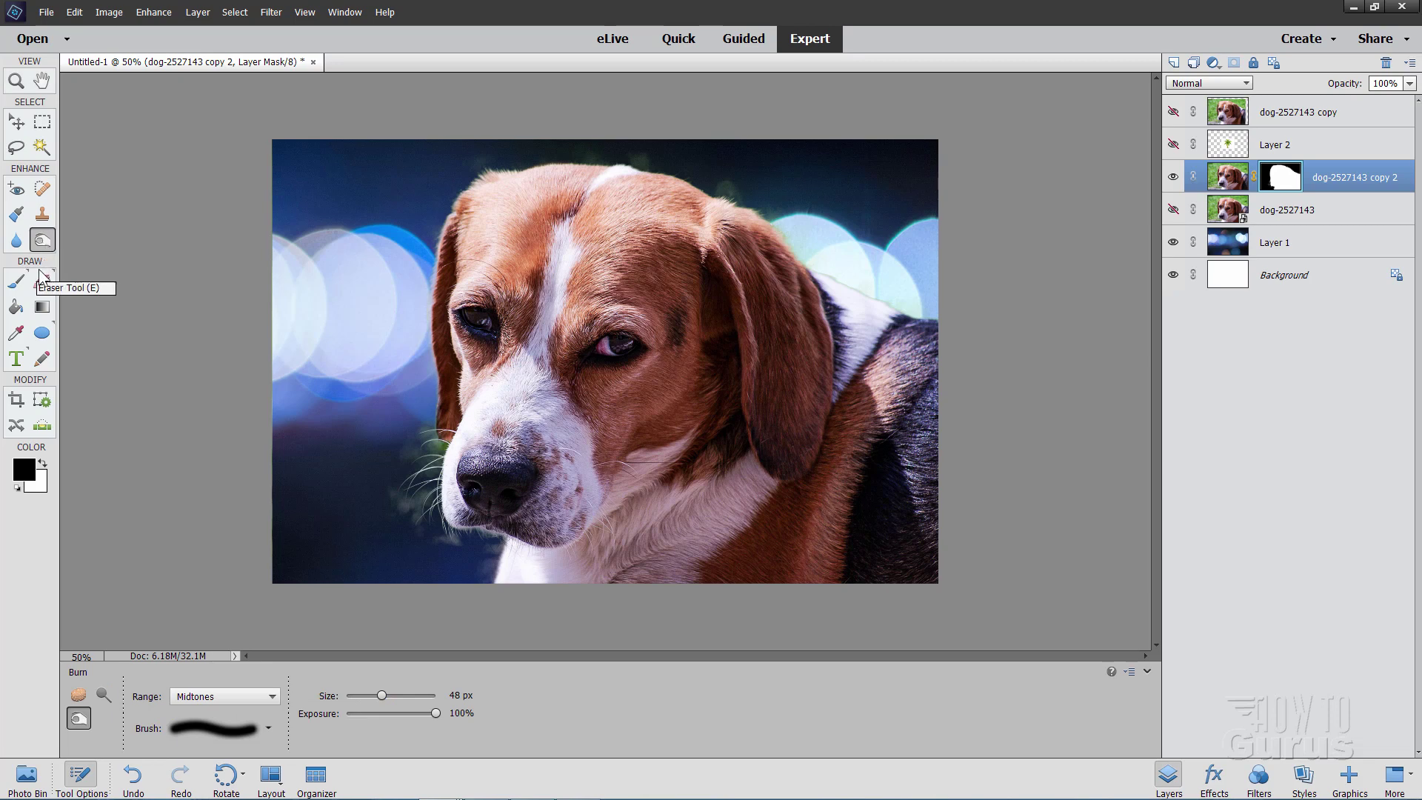
pyautogui.click(103, 695)
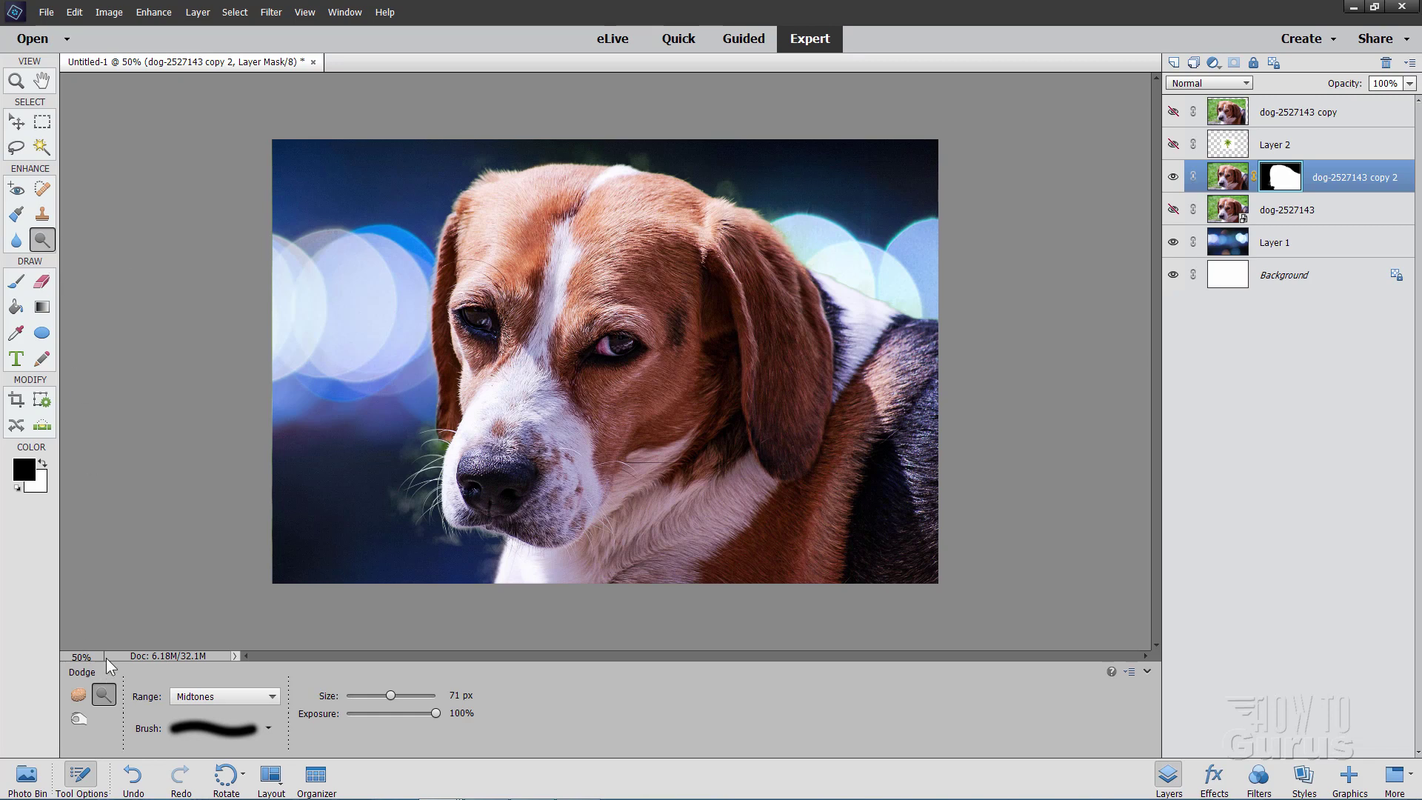
pyautogui.click(75, 720)
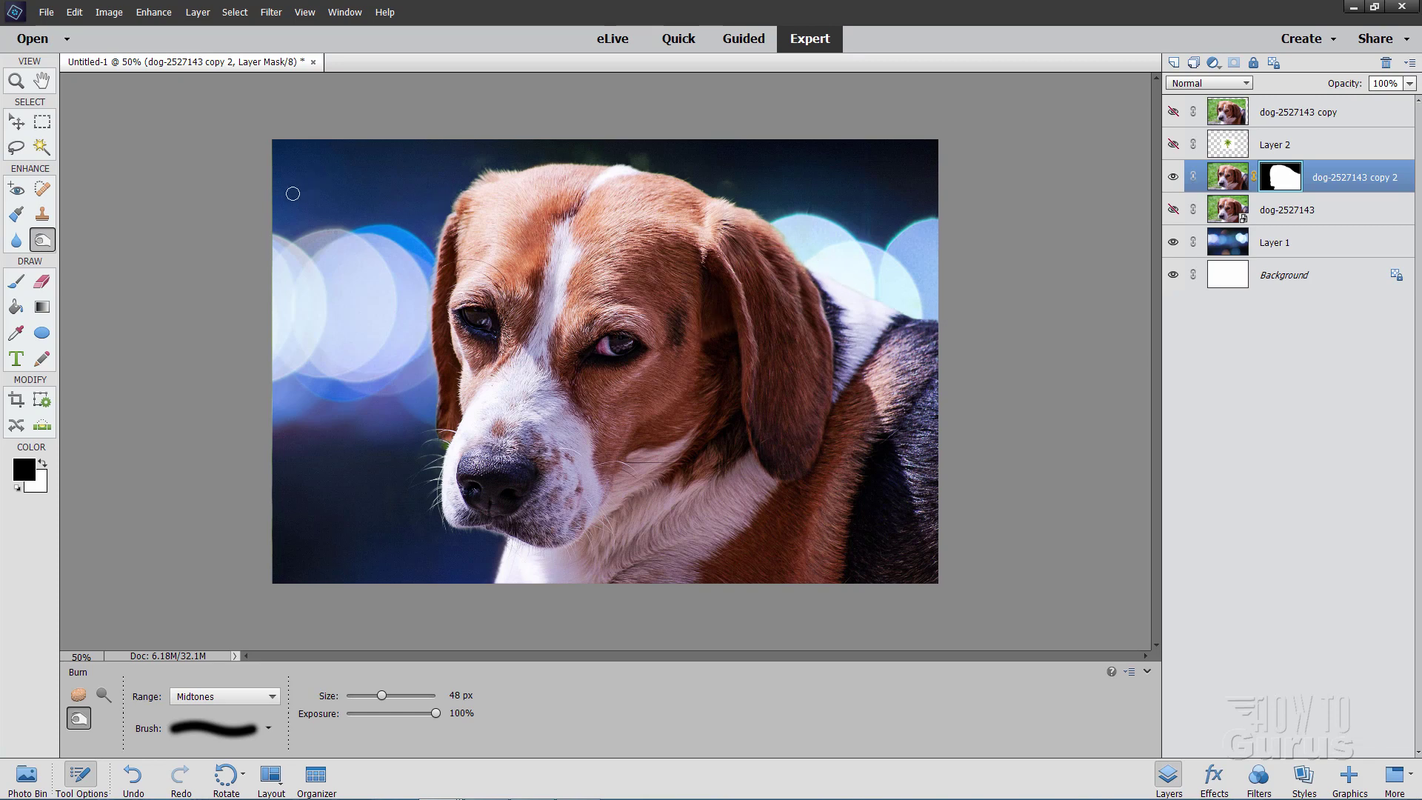
# Use the Zoom tool's Fit Screen to enlarge the dog composite to fill the window.
pyautogui.click(18, 122)
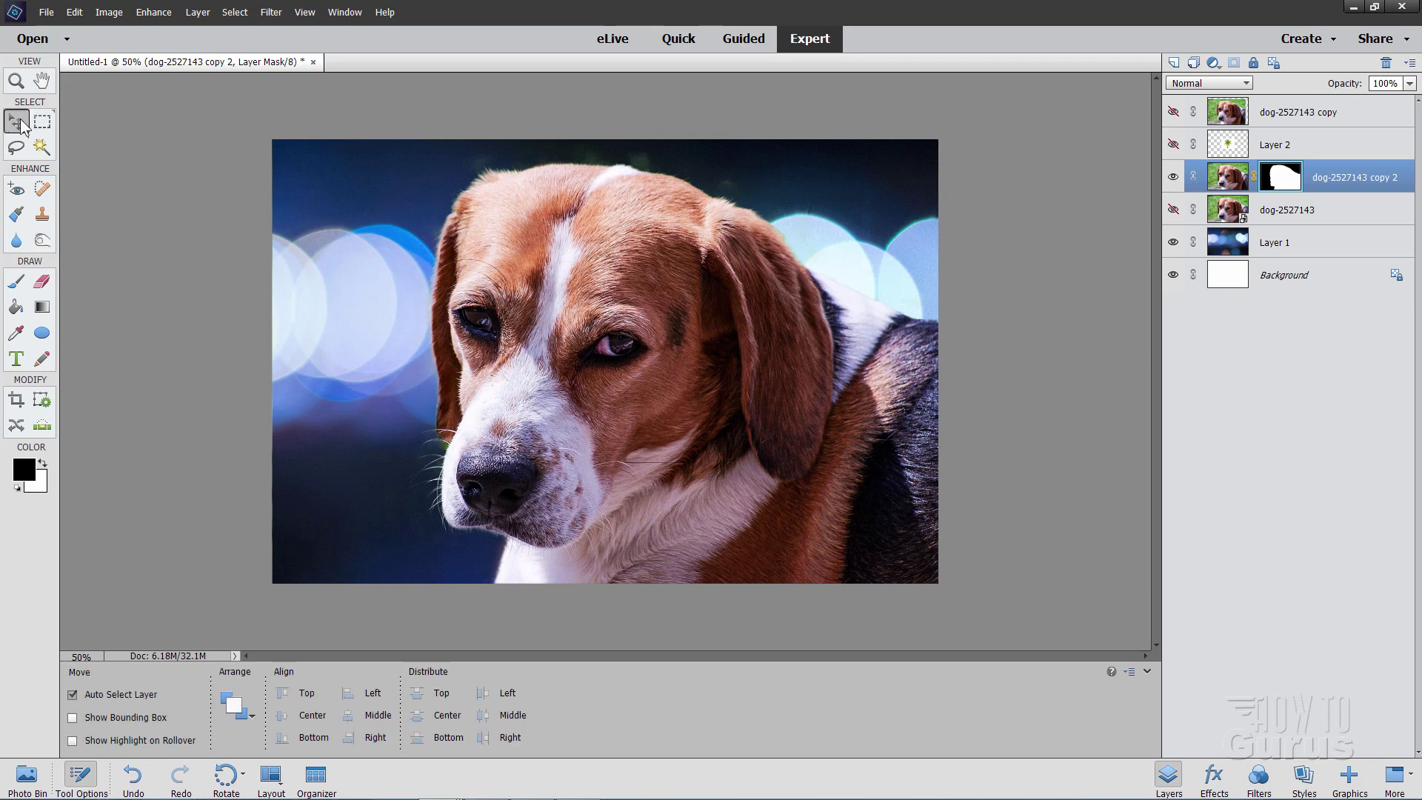
pyautogui.click(16, 80)
pyautogui.click(397, 694)
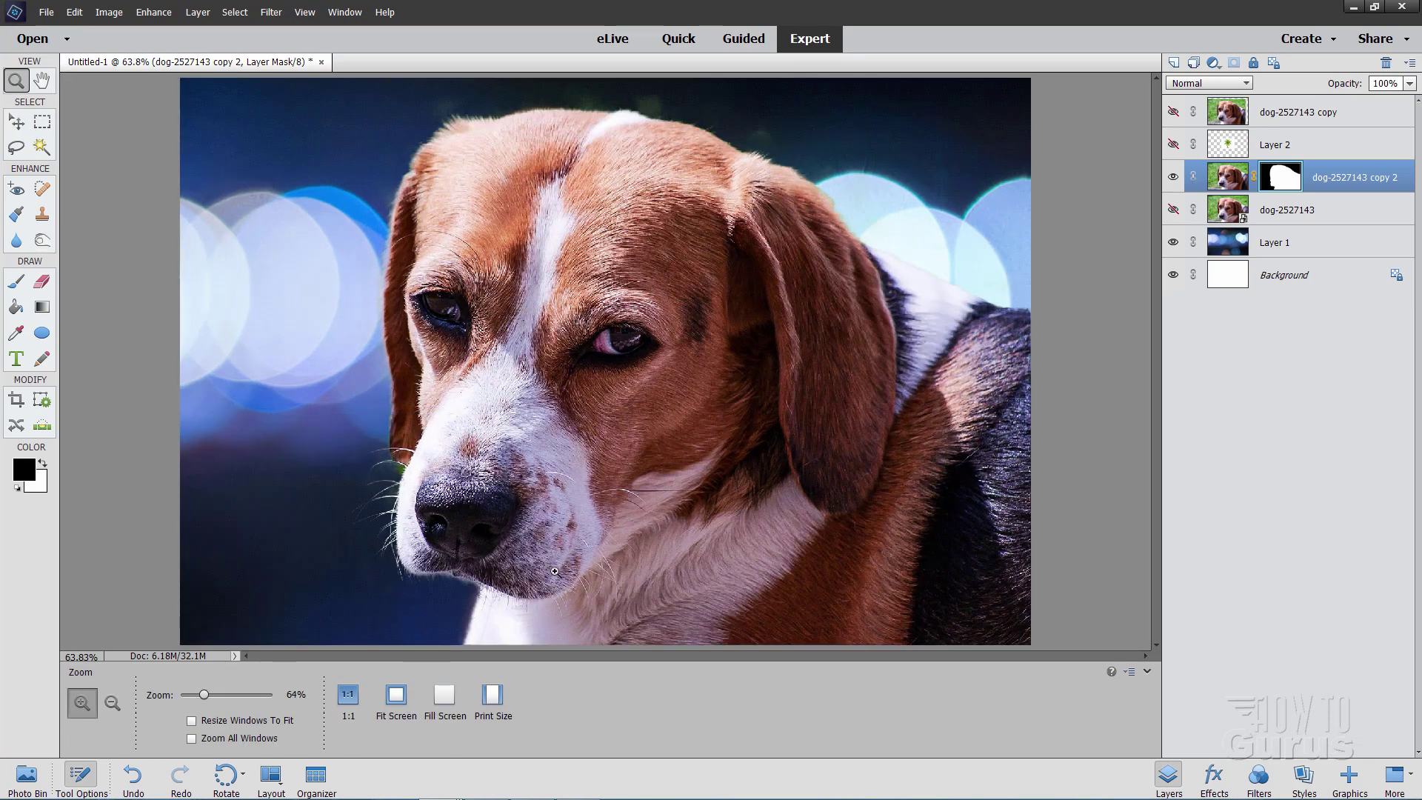